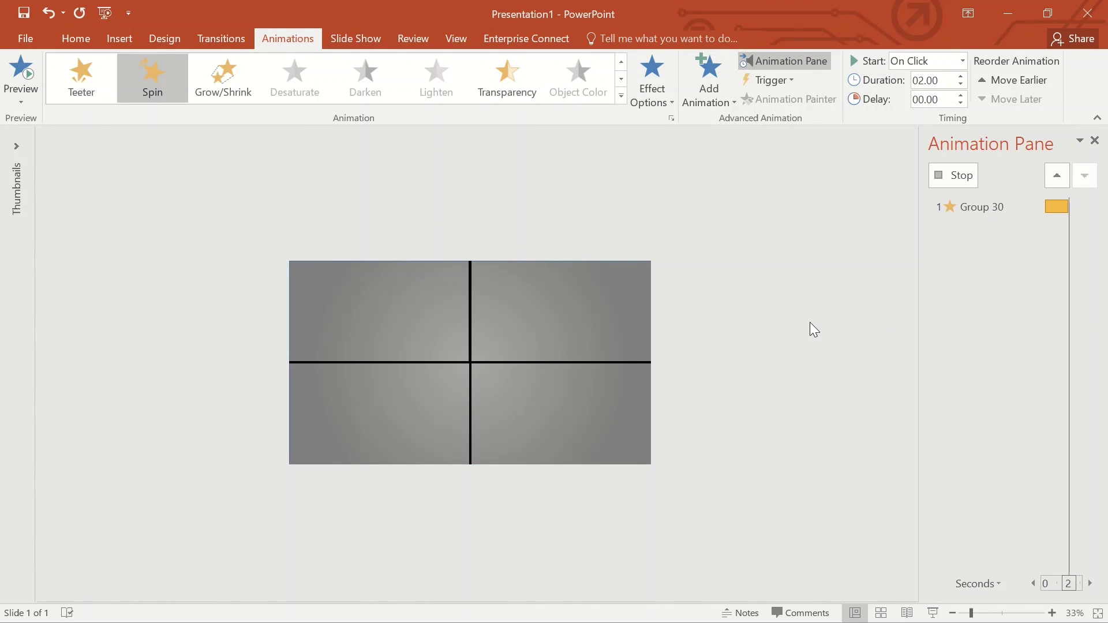
Add three more Spin animations to the Group 30 lines, for six spins in total
click(709, 84)
click(922, 332)
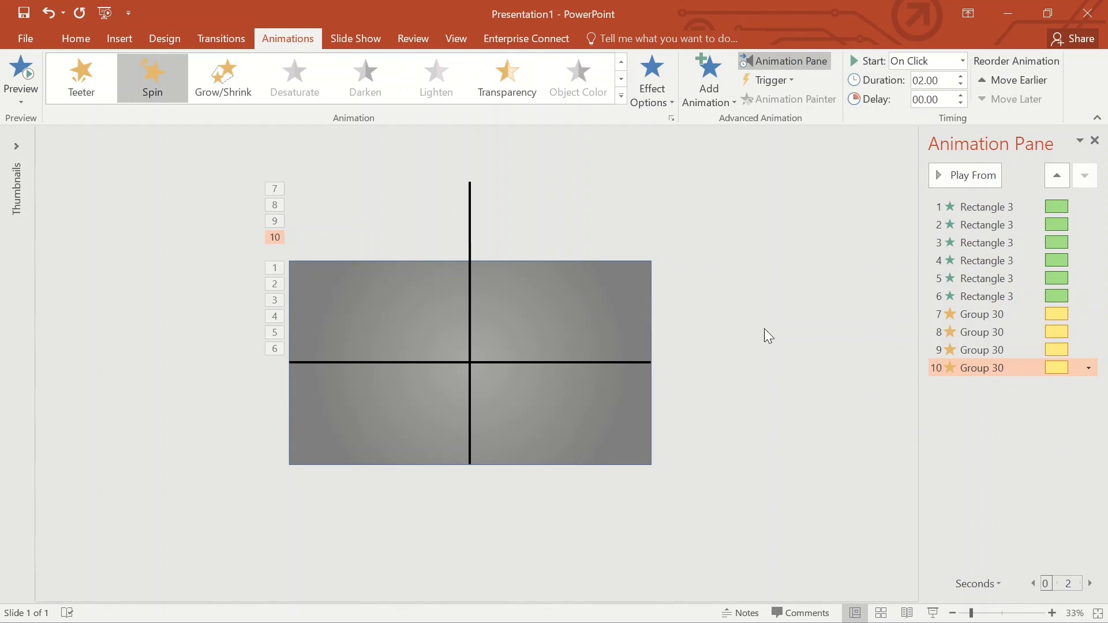
click(709, 84)
click(923, 320)
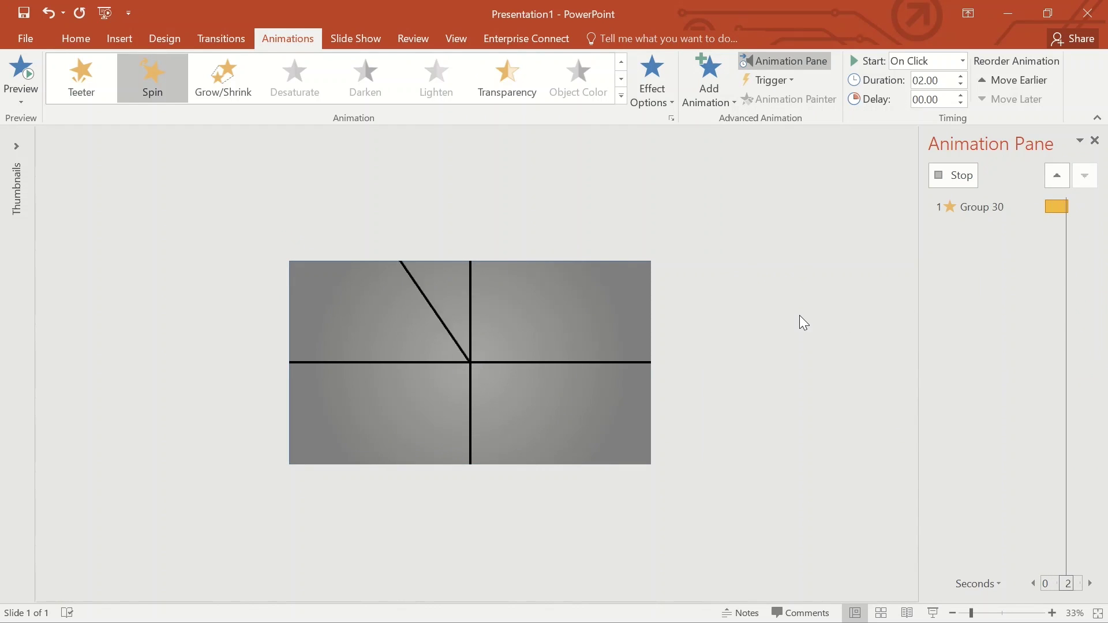
click(702, 111)
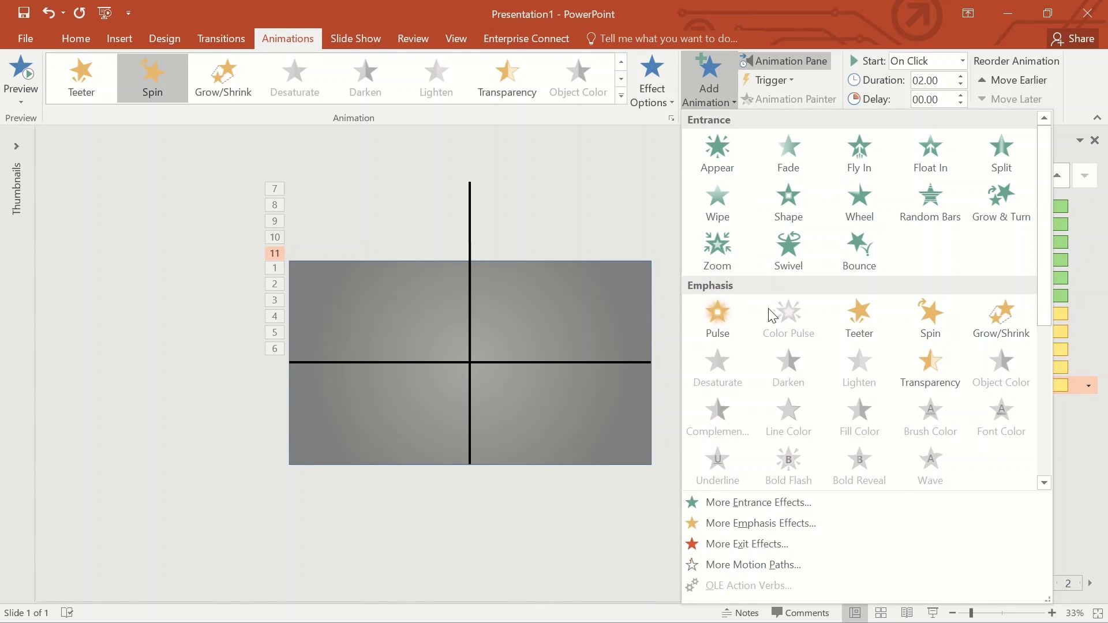
click(918, 317)
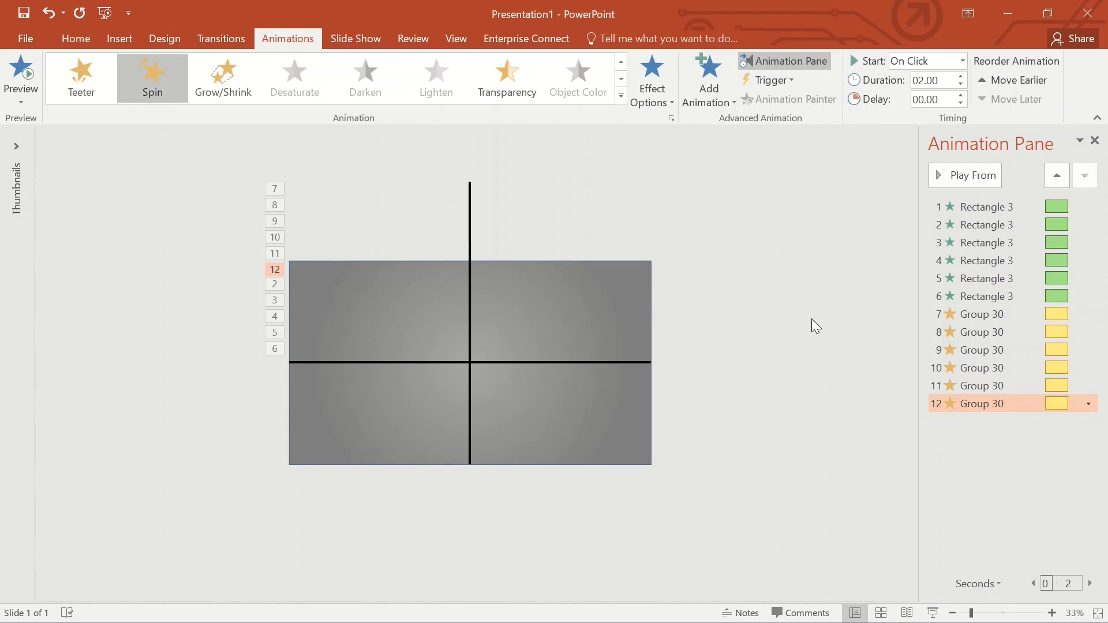
Reorder the Animation Pane so each Group 30 spin follows a Rectangle 3 wheel
click(957, 315)
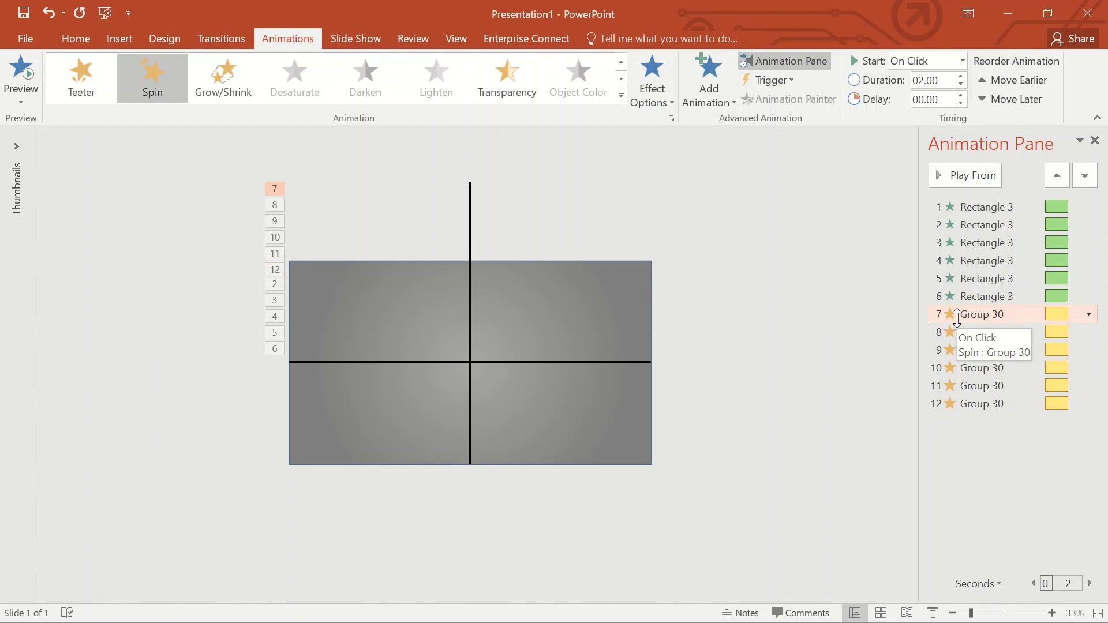
drag(966, 314, 979, 222)
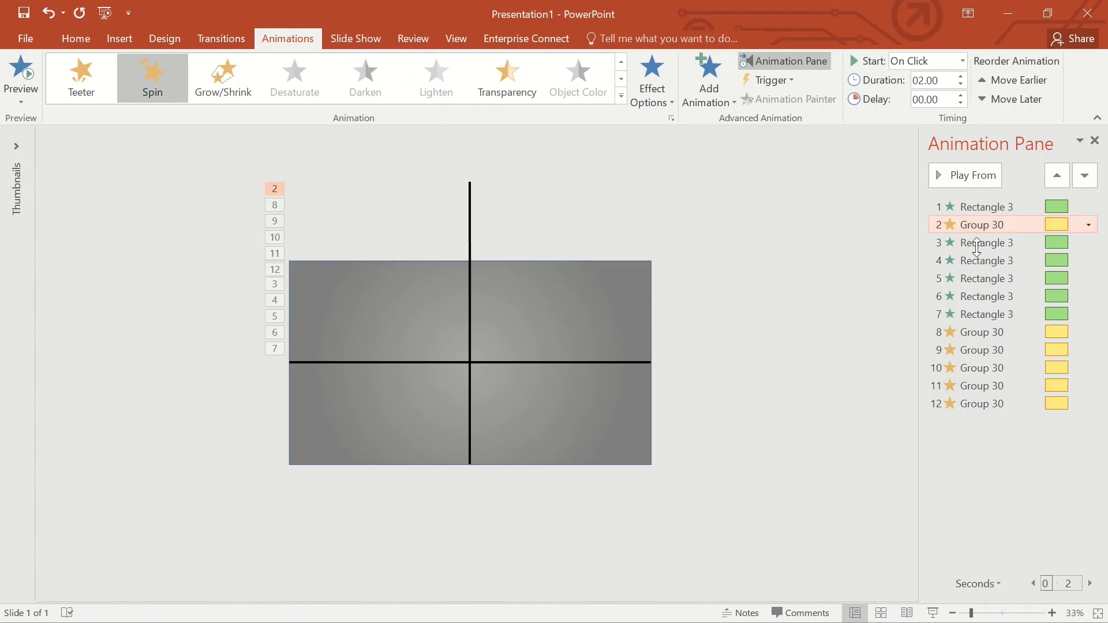
click(980, 332)
drag(979, 316, 980, 254)
click(990, 353)
drag(989, 354, 987, 289)
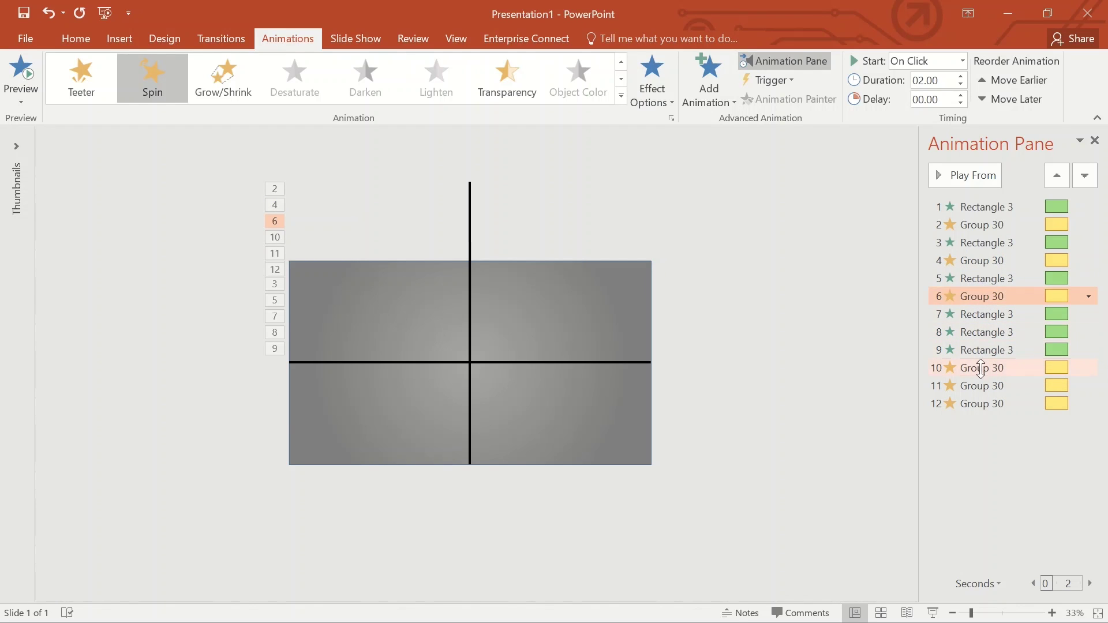
click(981, 368)
mouse_move(981, 359)
mouse_down()
mouse_move(983, 336)
mouse_move(979, 367)
mouse_up()
click(975, 386)
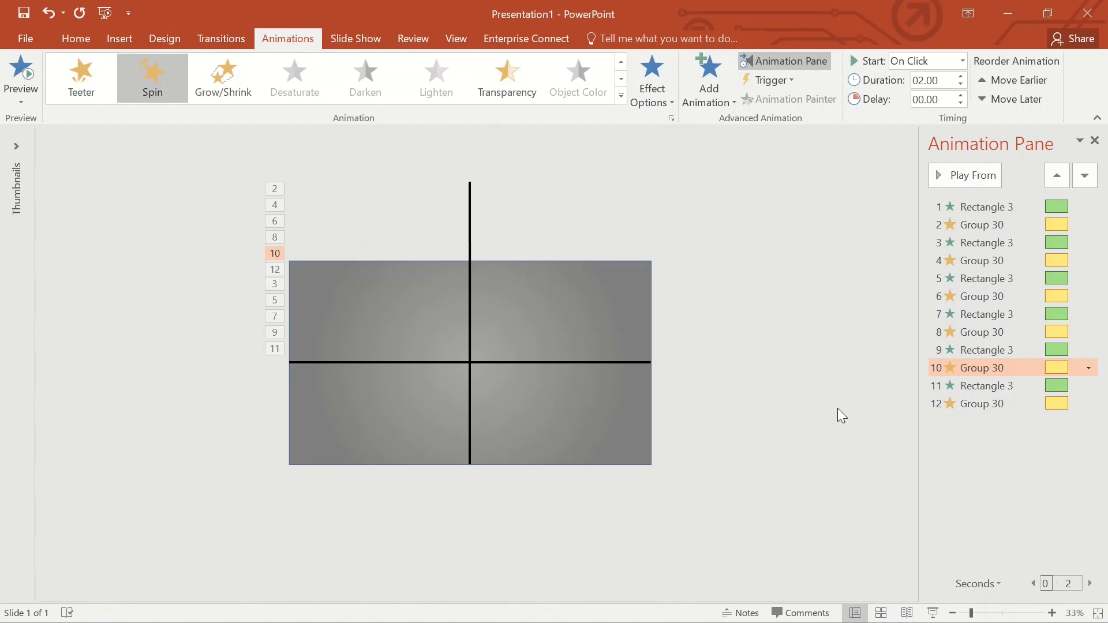
Widen the Animation Pane to show the effect timings
click(1007, 222)
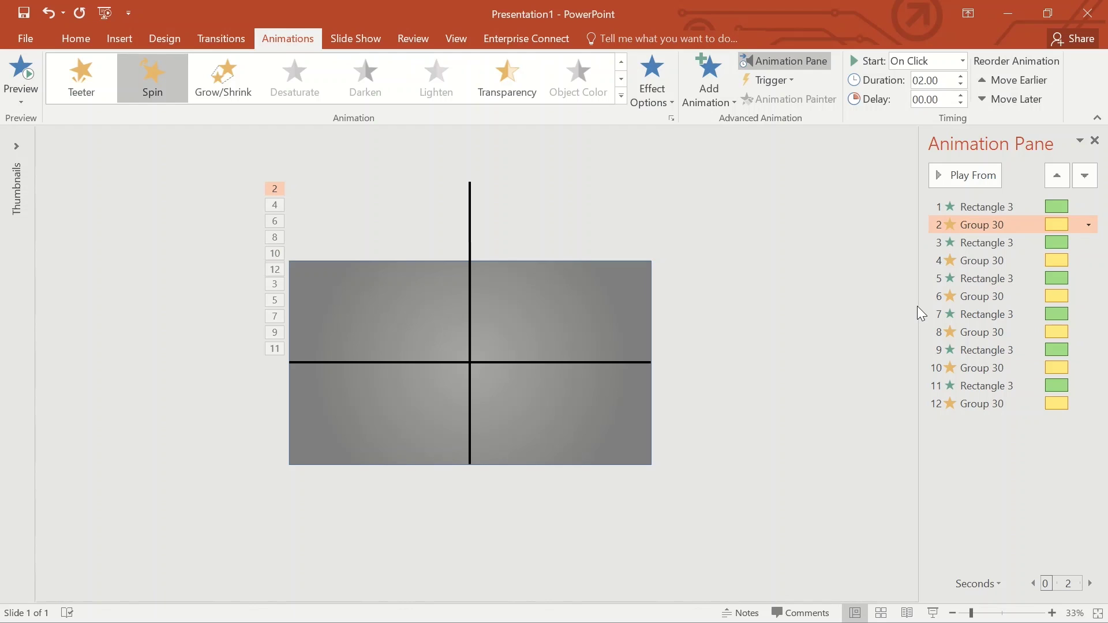
drag(919, 306, 843, 301)
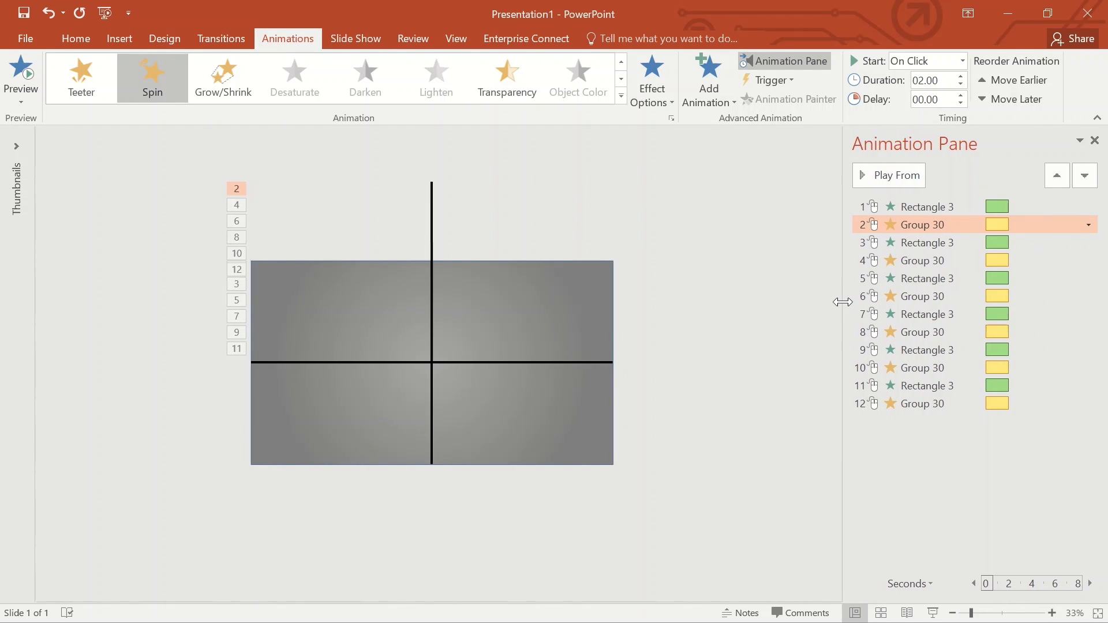
click(1089, 225)
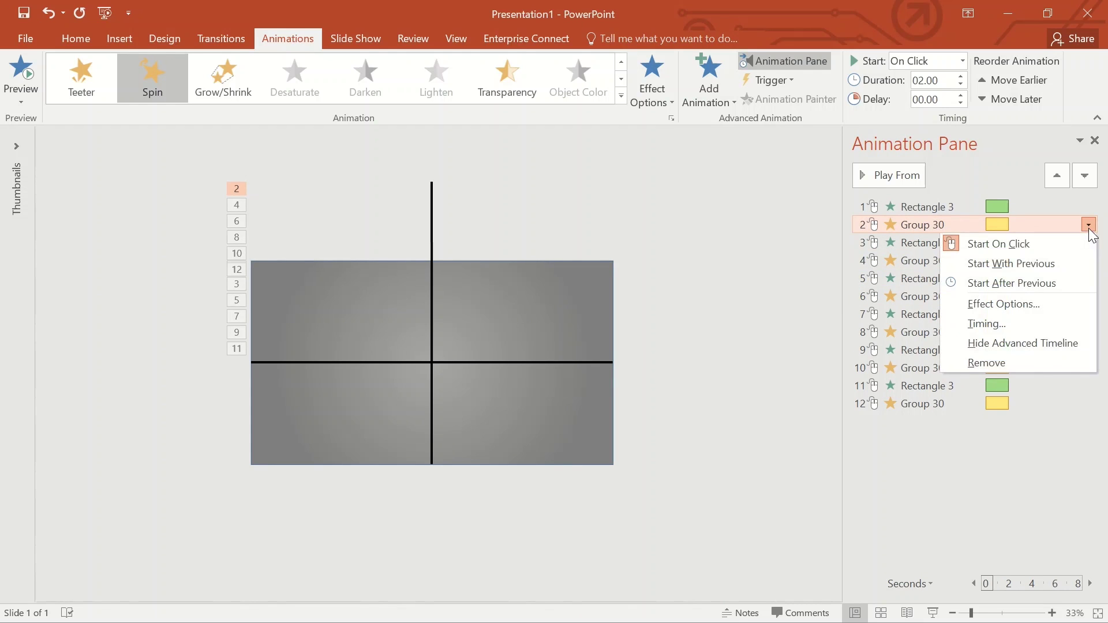
Set the first spin to With Previous, the second wheel to After Previous and the second spin to With Previous
click(1011, 263)
click(1072, 245)
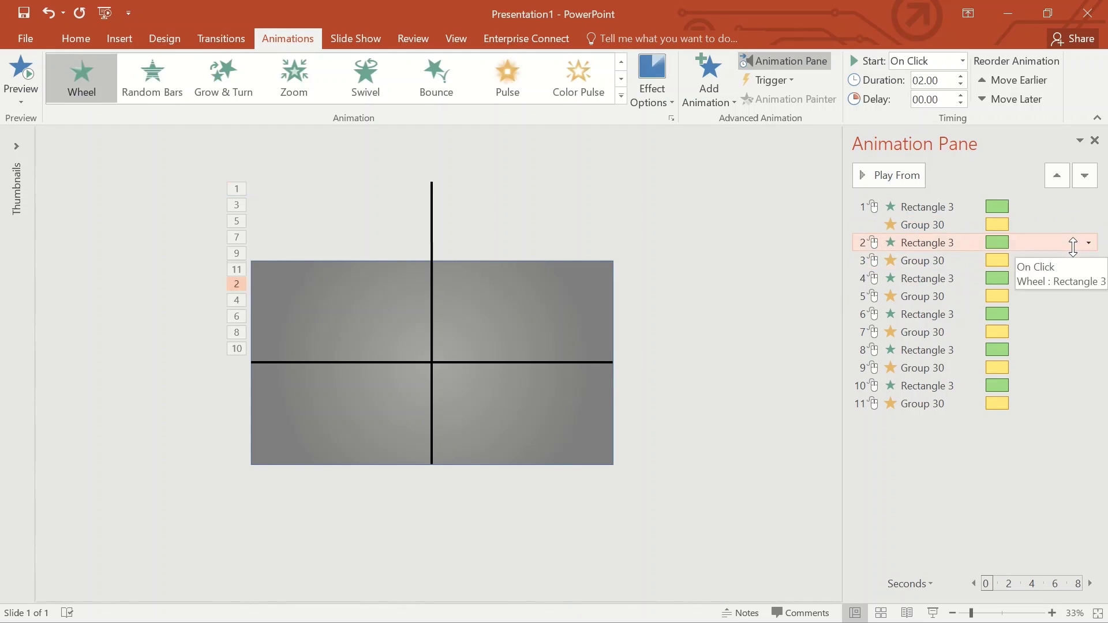
click(1088, 242)
click(1063, 299)
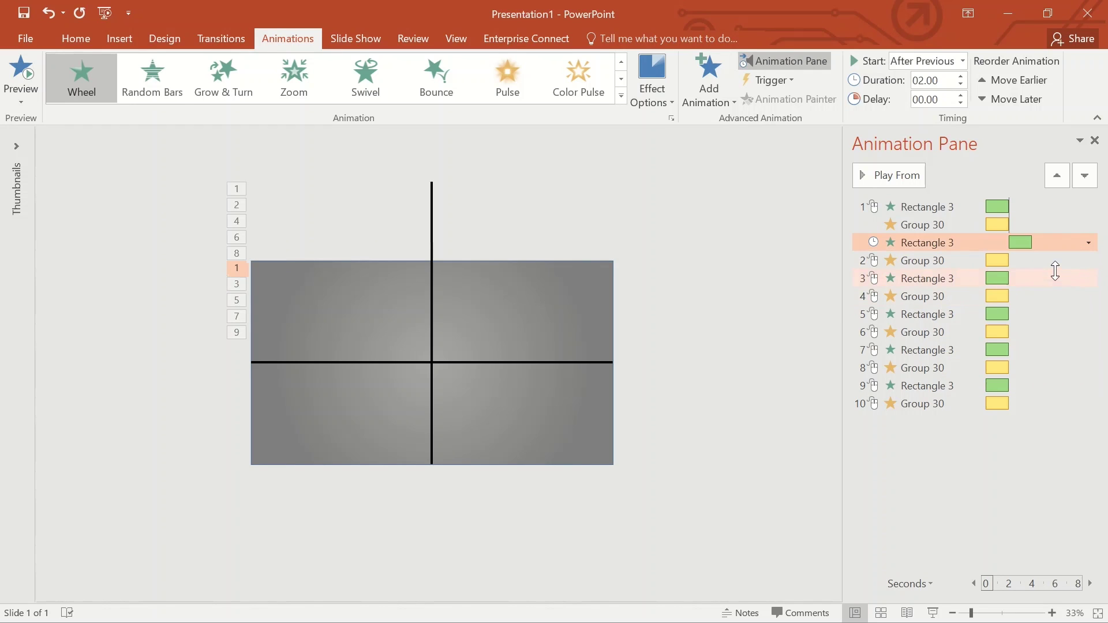
click(1055, 260)
click(1088, 261)
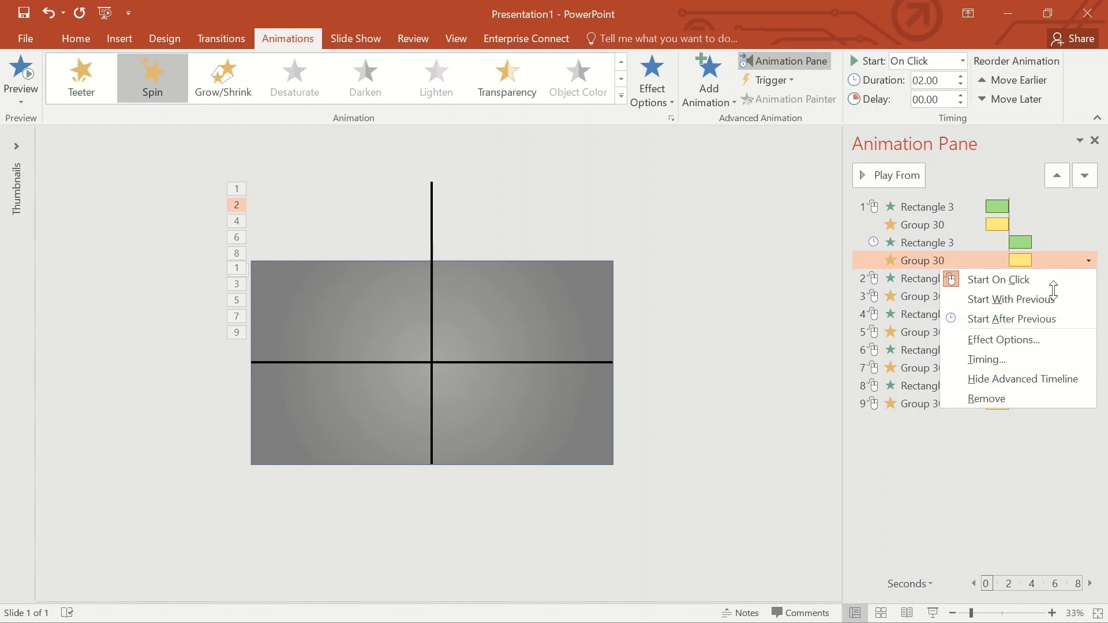
click(1054, 299)
Chain the third and fourth pairs: wheels After Previous, spins With Previous
click(1094, 279)
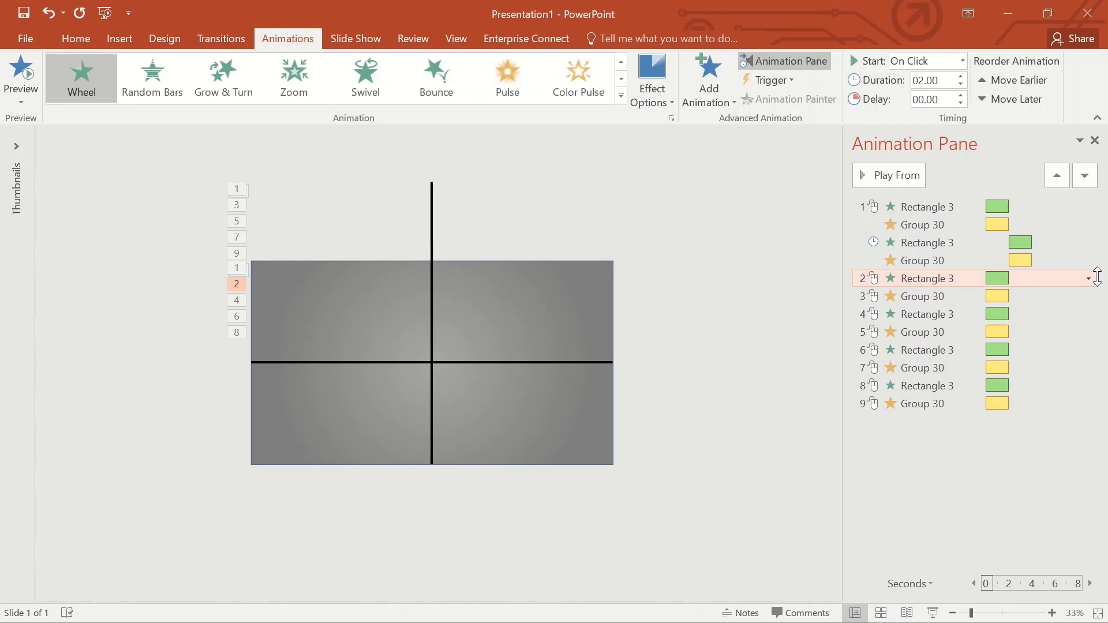
click(1088, 279)
click(1042, 337)
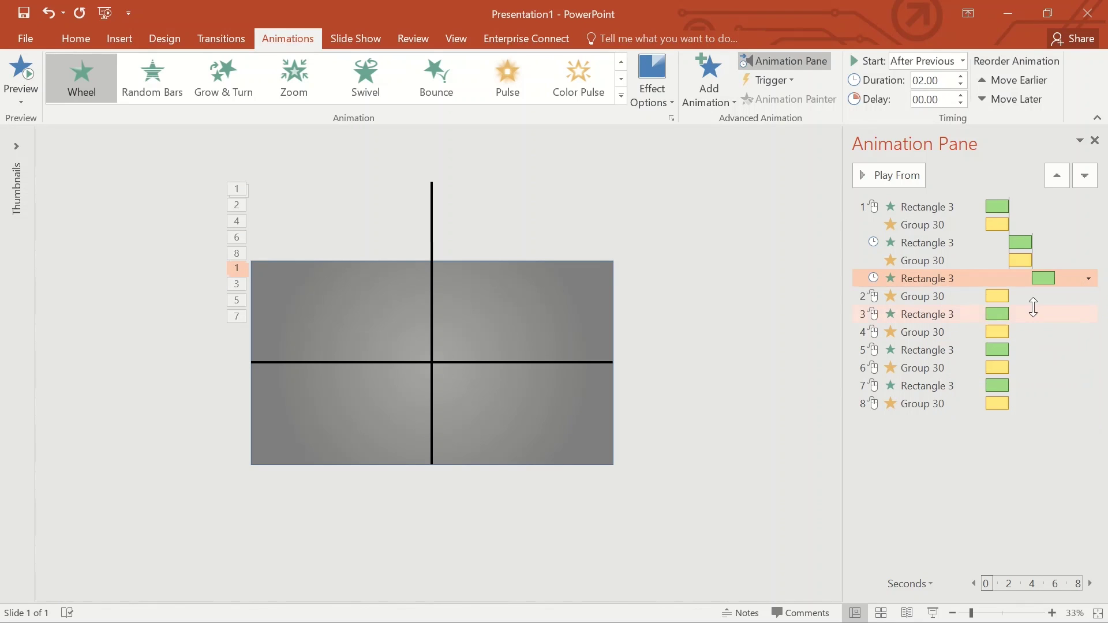
click(1039, 296)
click(1089, 296)
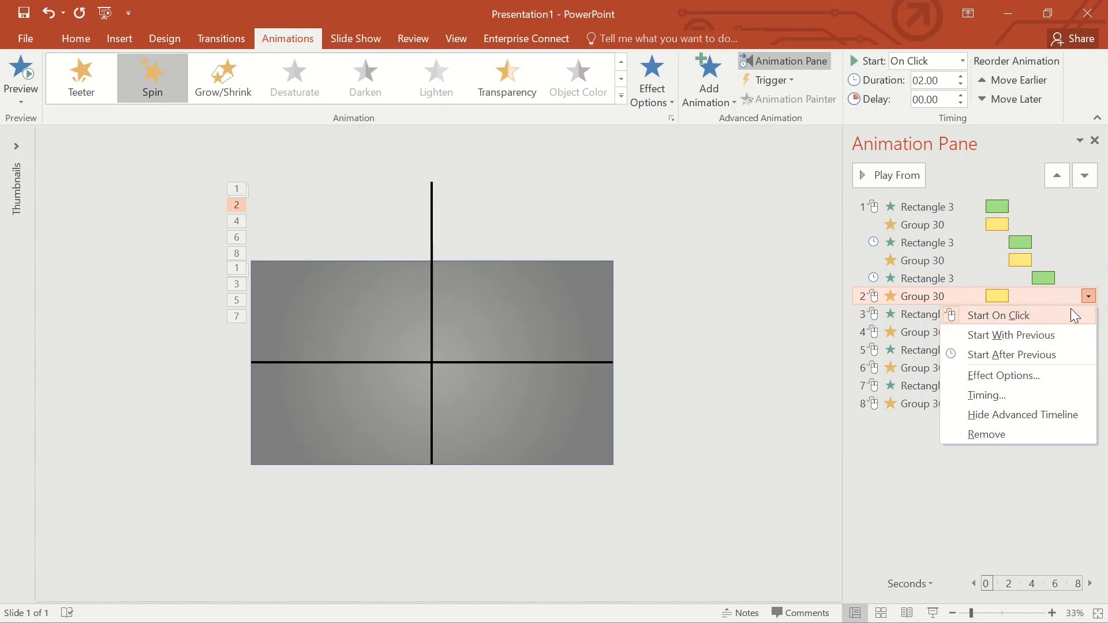
click(1049, 336)
click(1041, 315)
click(1088, 315)
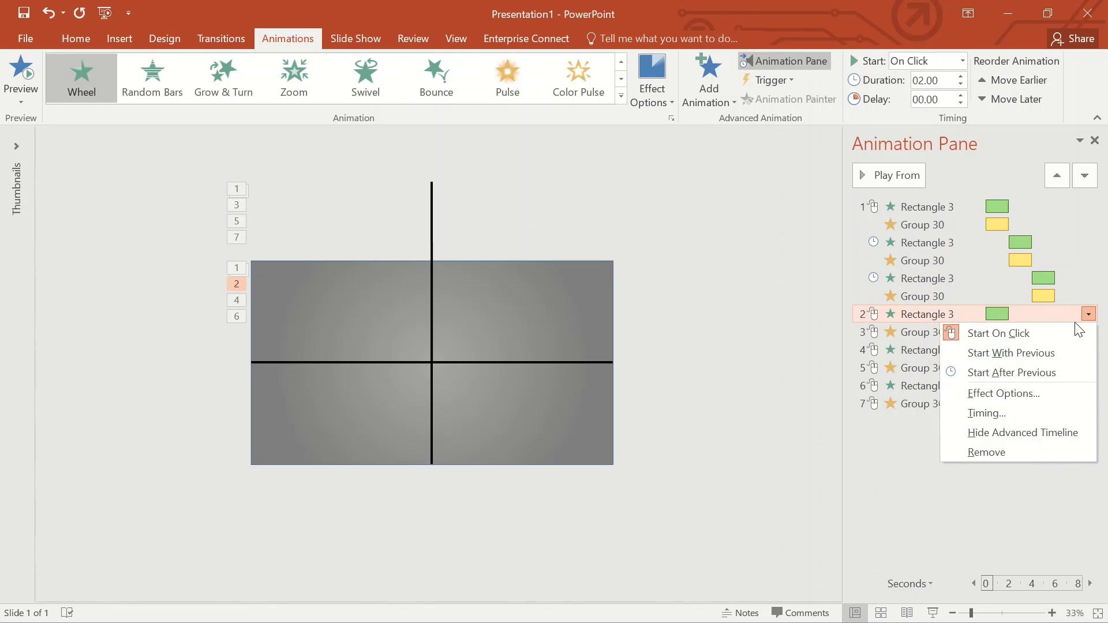
click(1042, 372)
click(1041, 330)
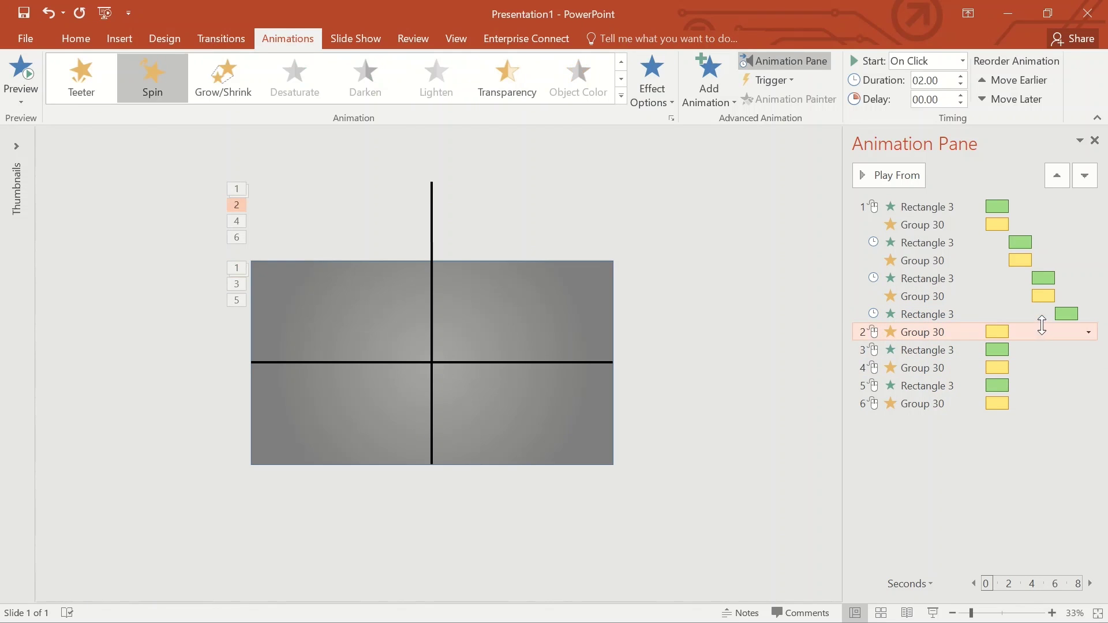
click(1089, 332)
click(1044, 366)
Chain the fifth and sixth wheel-spin pairs the same way, then run the slide show
click(1044, 350)
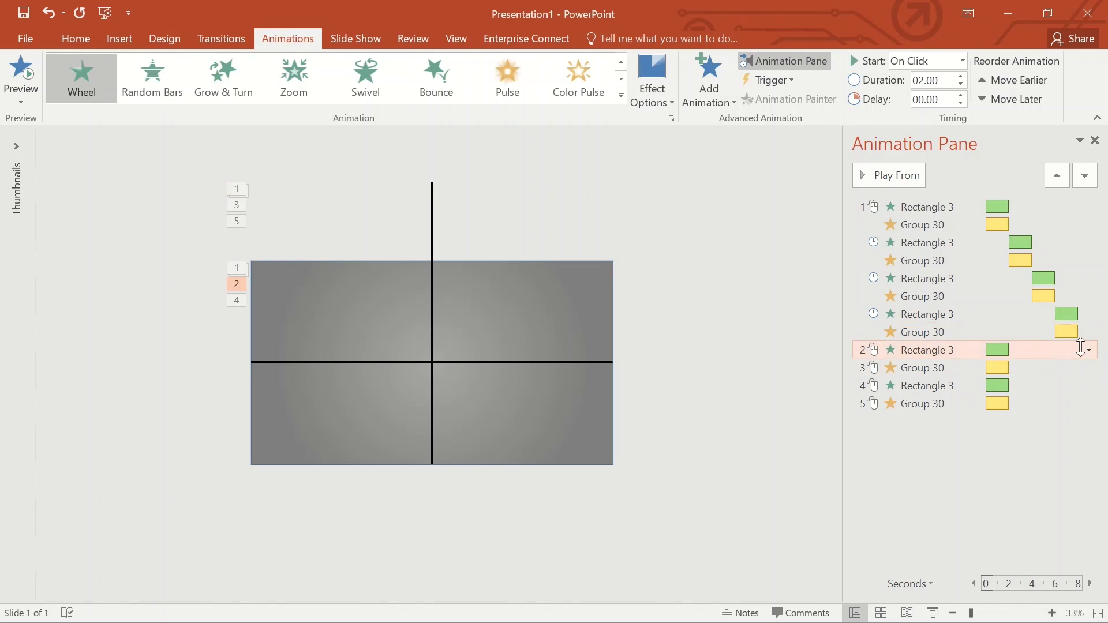
click(1089, 351)
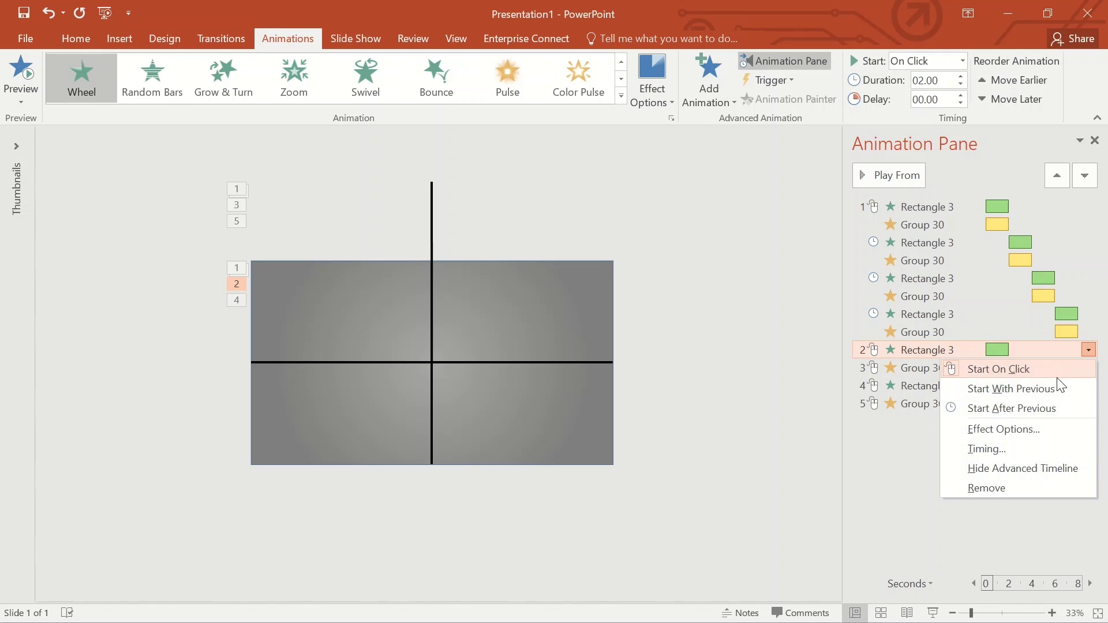
click(1047, 408)
click(1047, 370)
click(1089, 369)
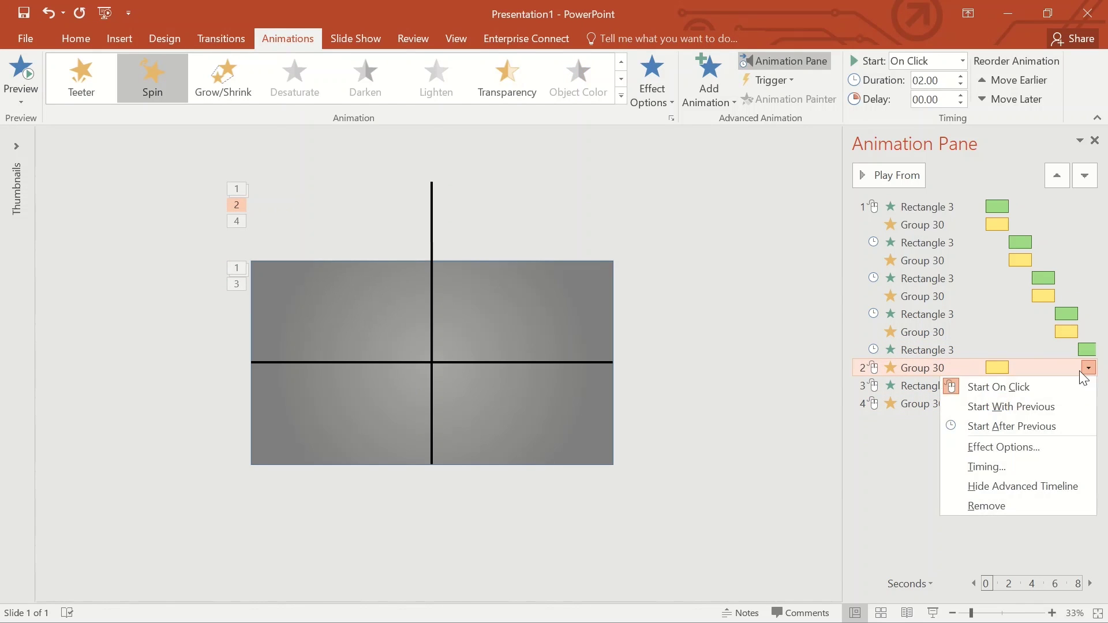
click(1044, 406)
click(1038, 386)
click(1088, 386)
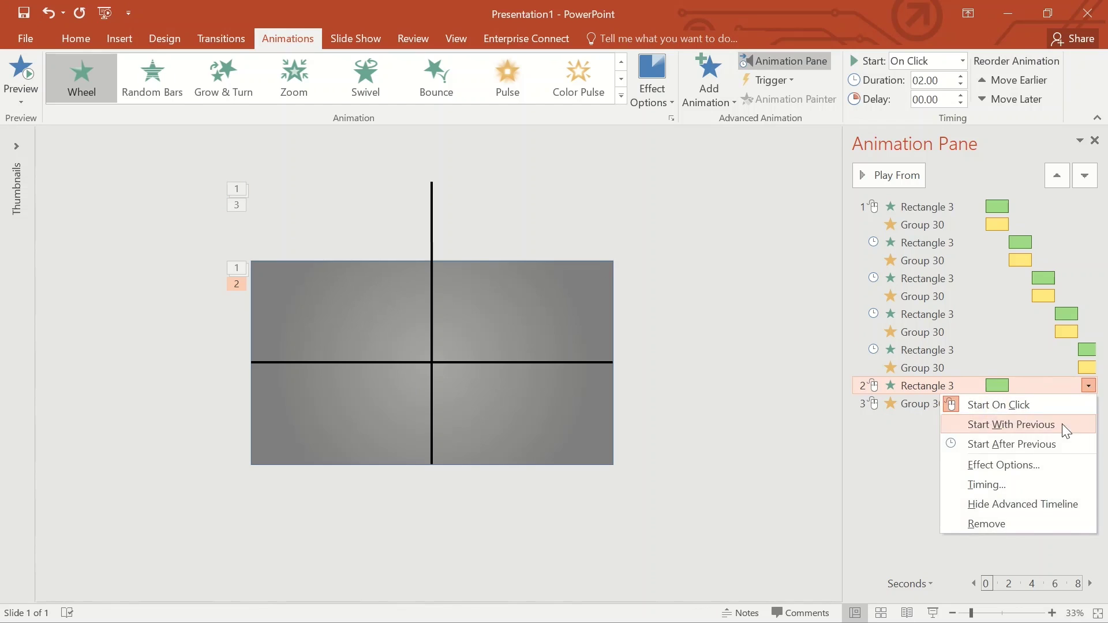
click(1048, 443)
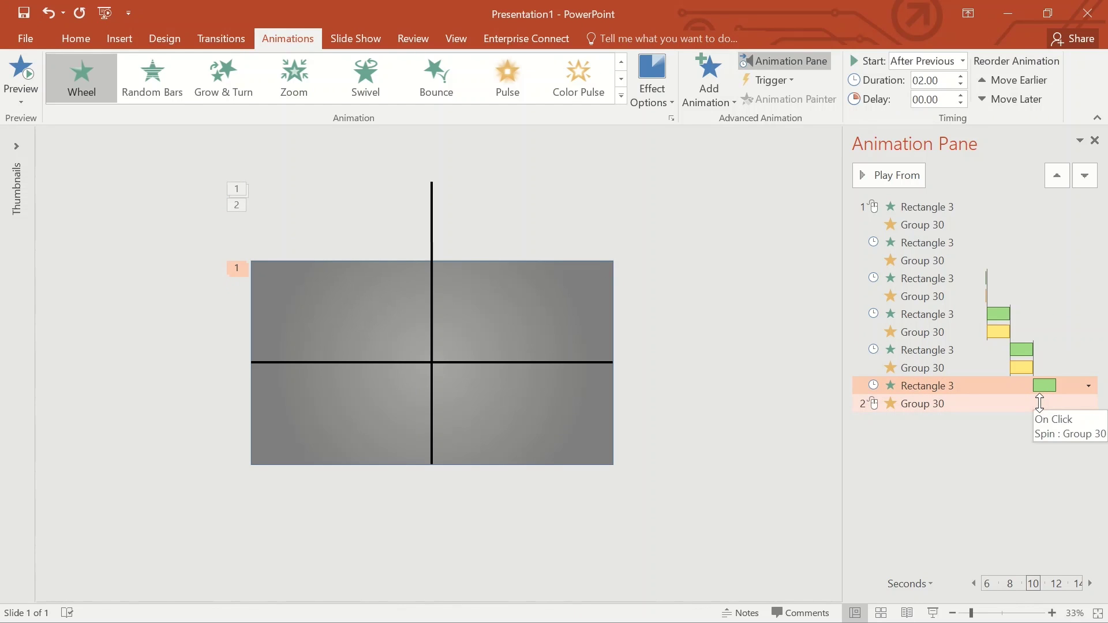
click(1079, 404)
click(1088, 404)
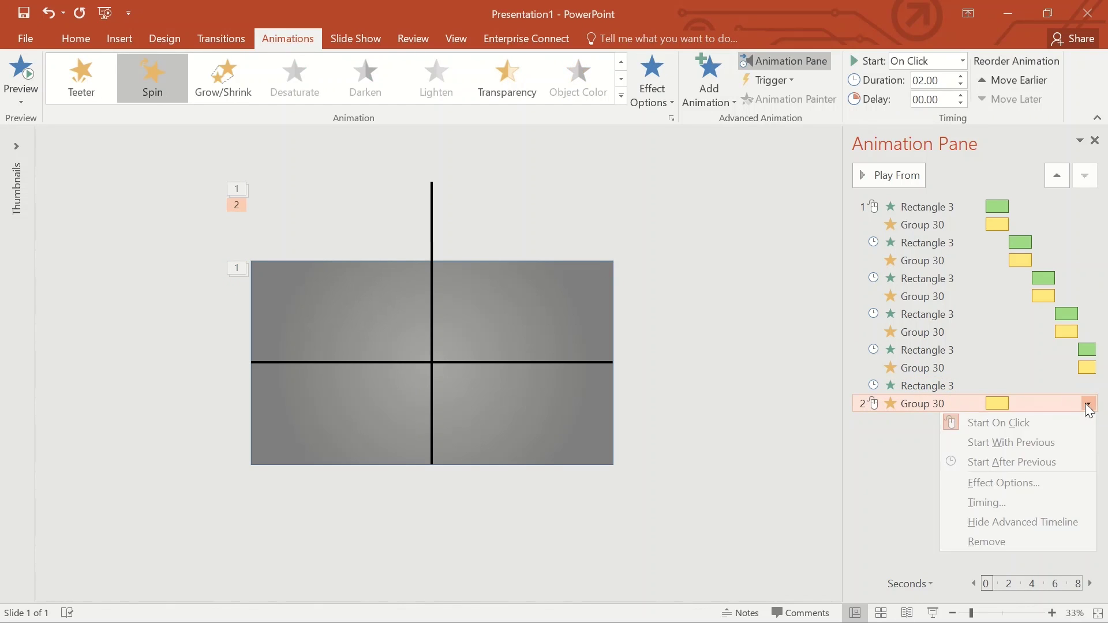
click(1038, 443)
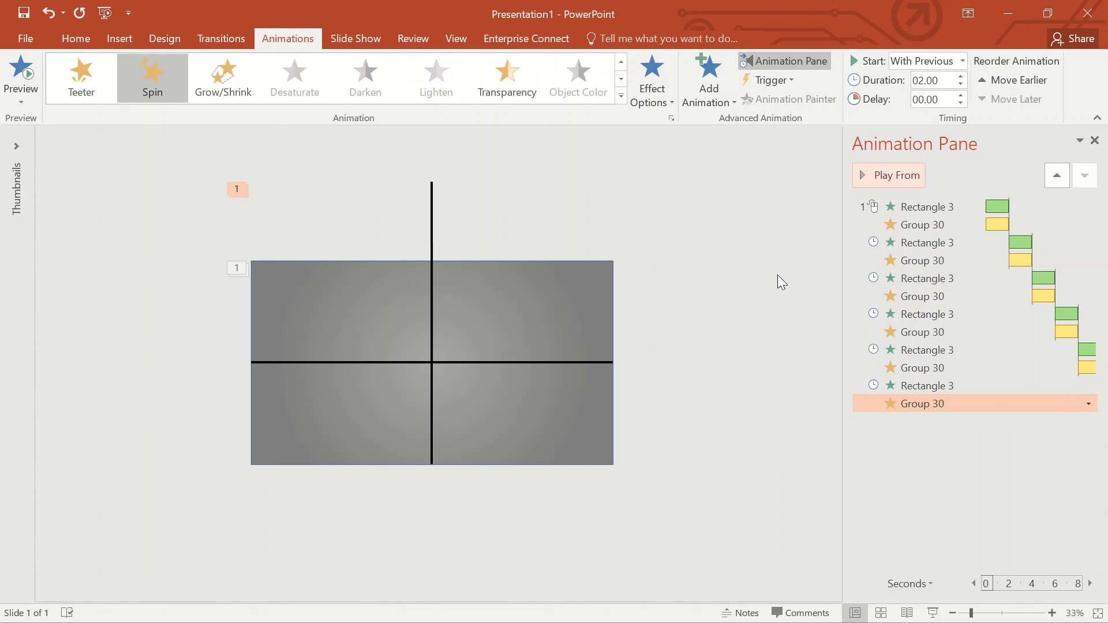
click(932, 613)
click(932, 612)
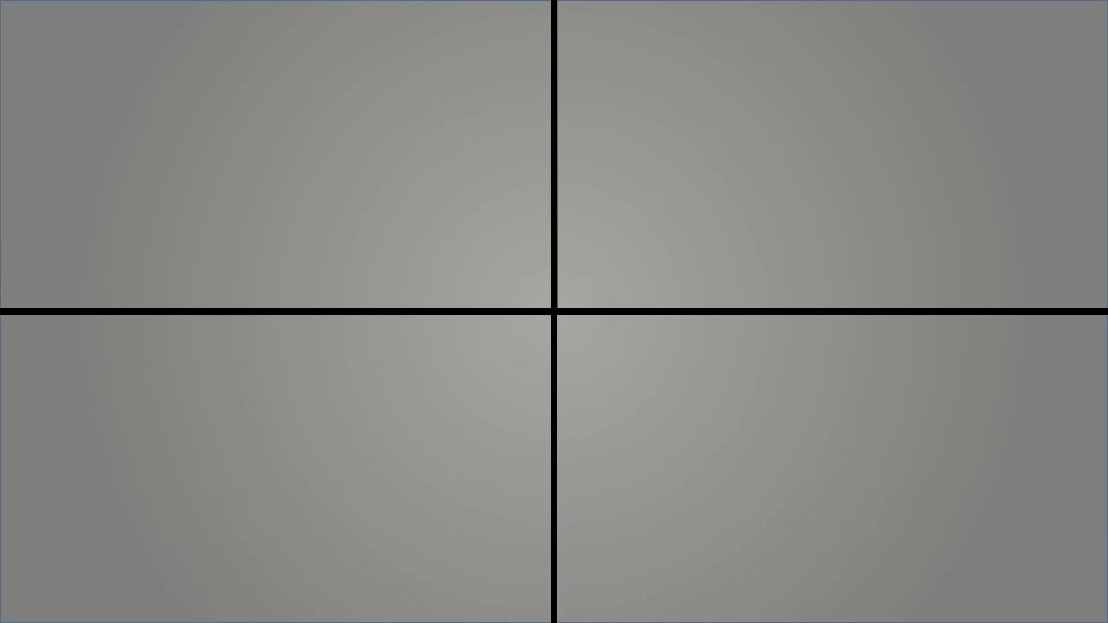
Skip to the end of the countdown slide show and exit back to editing view
key(Right)
key(Right)
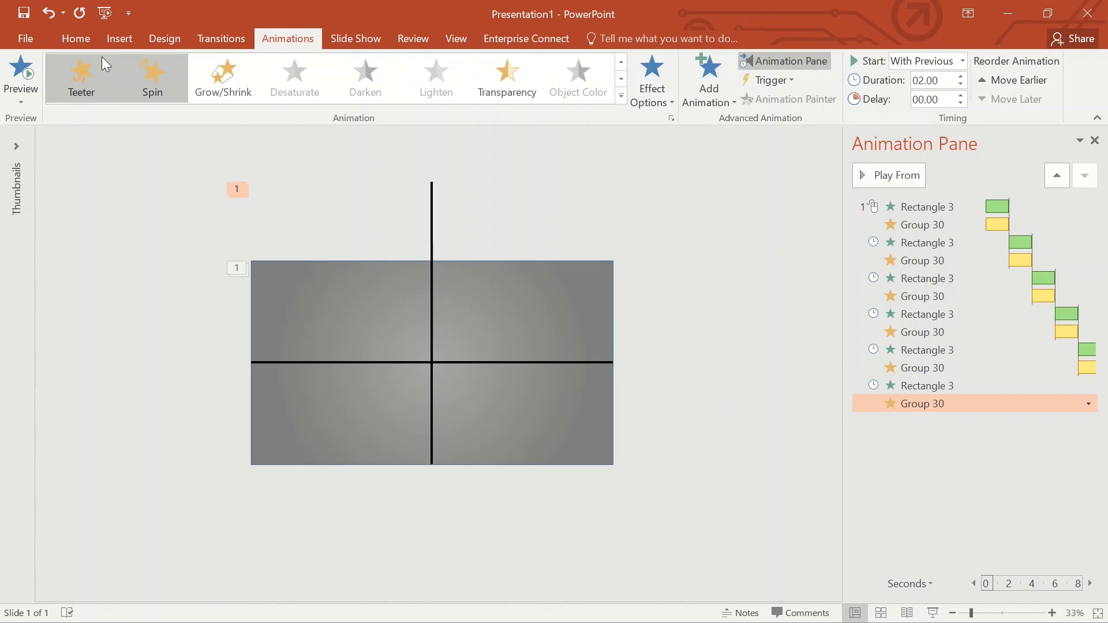
click(72, 35)
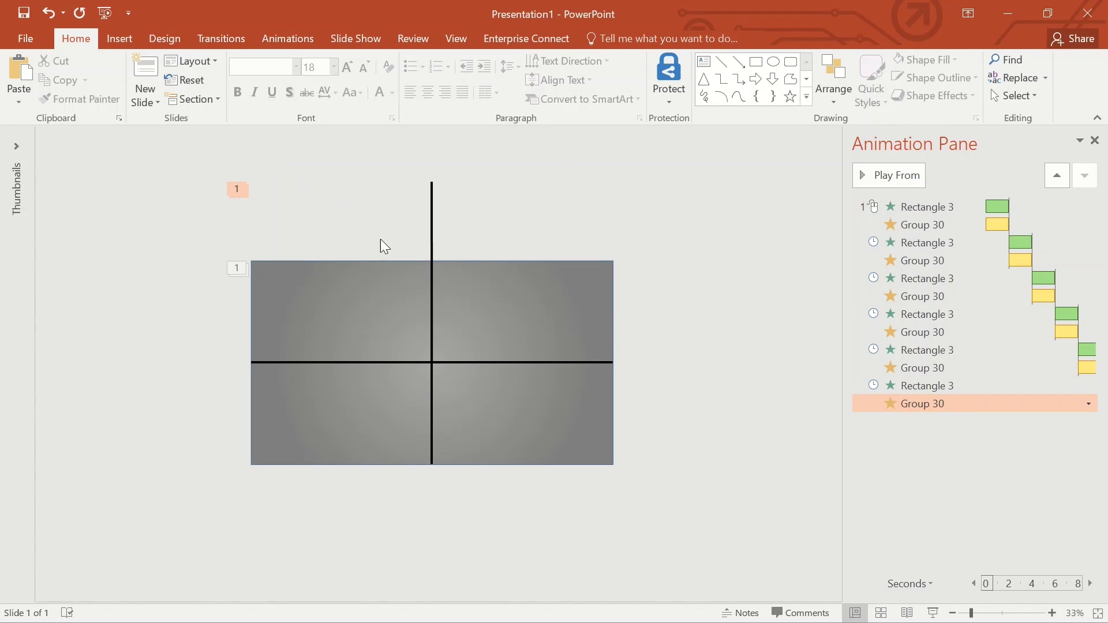
Draw an oval, size it to 7" by 7", and centre it on the crosshair lines
scroll(380, 236, up, 4)
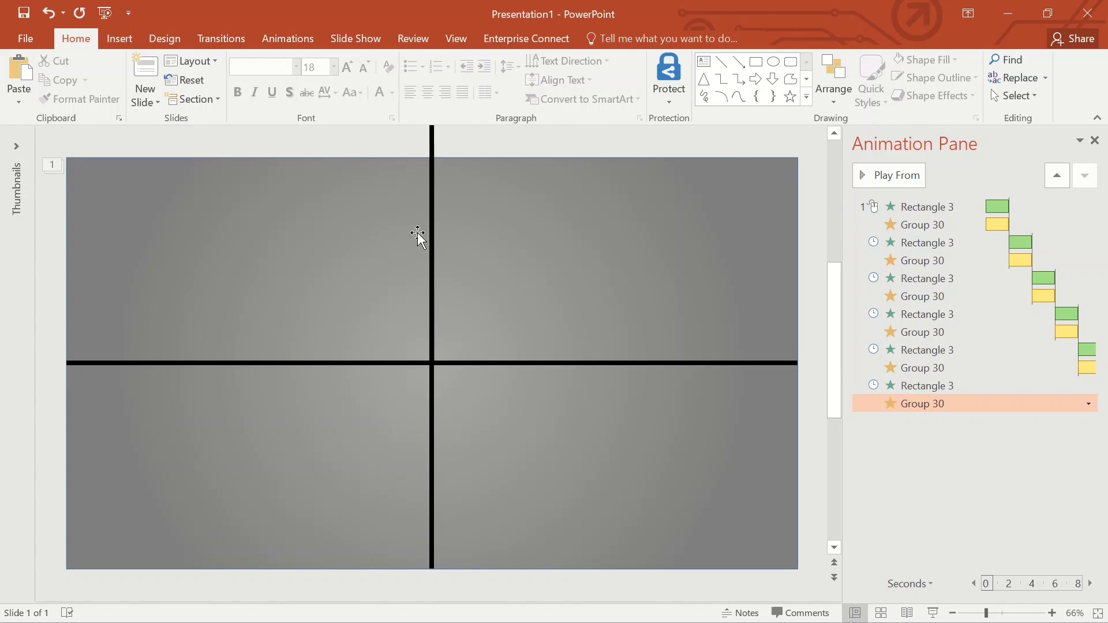
click(773, 62)
drag(279, 179, 613, 541)
drag(564, 324, 543, 324)
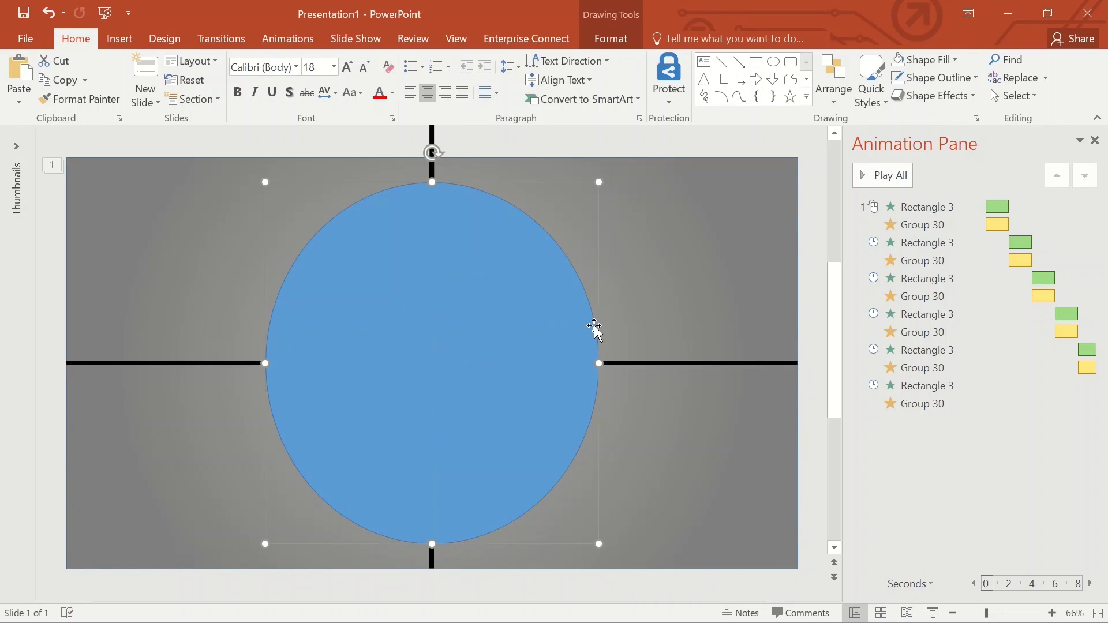
click(612, 39)
click(938, 68)
text(7)
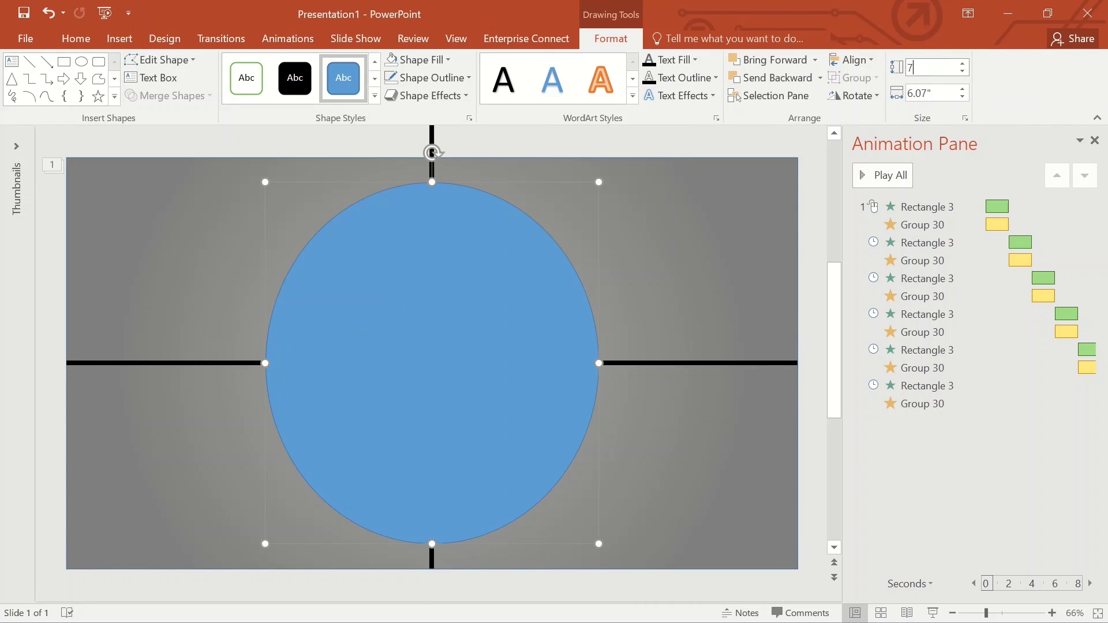
click(943, 95)
text(7)
click(701, 213)
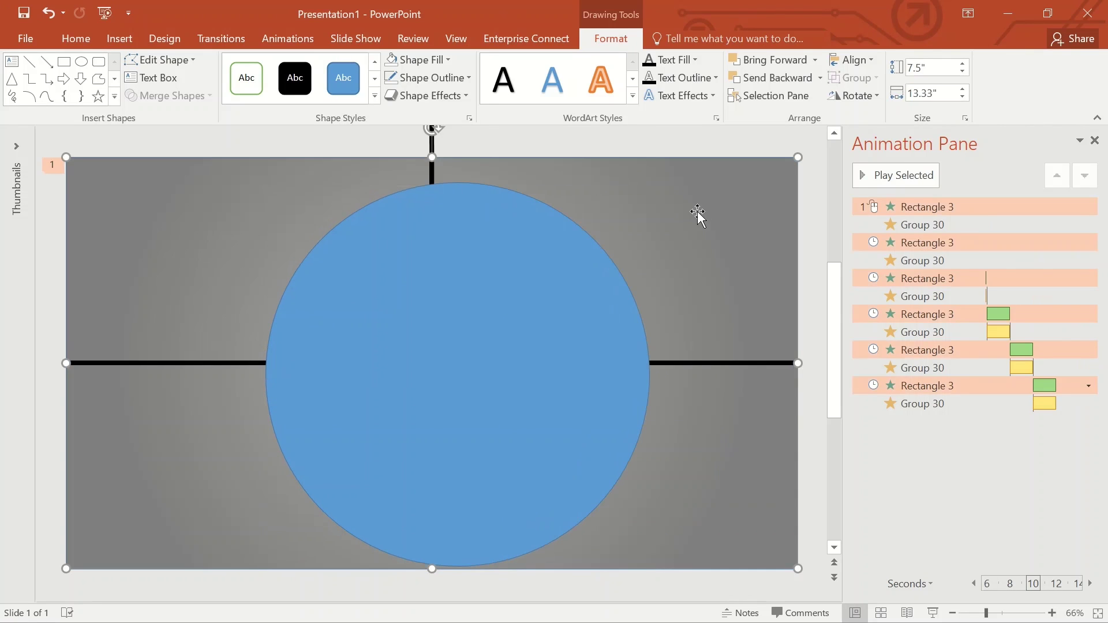
drag(477, 334, 452, 318)
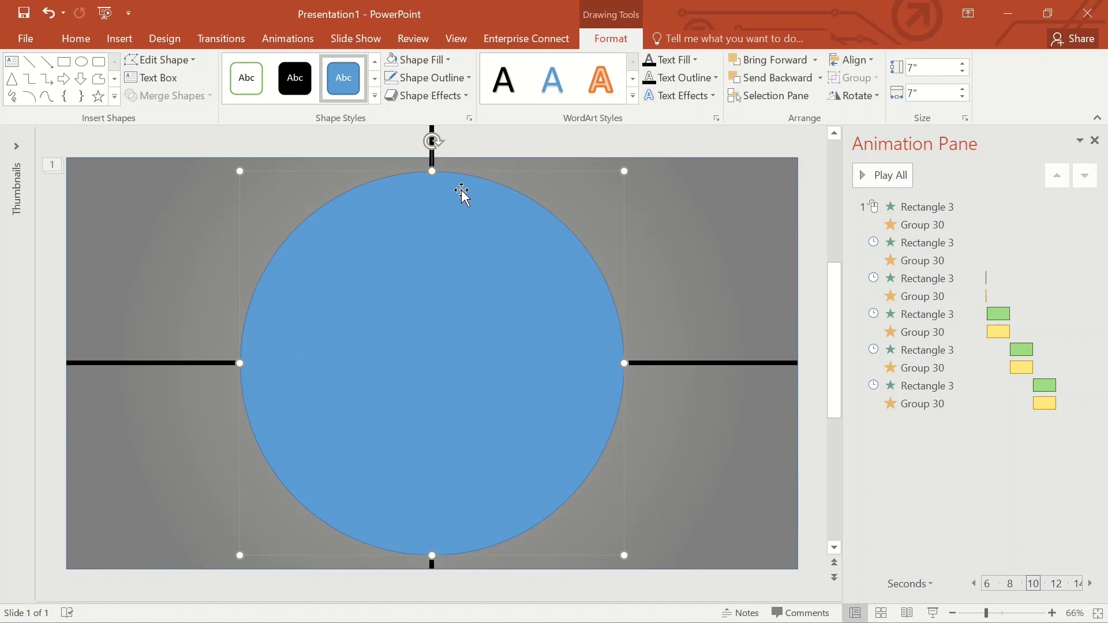
Give the circle no fill and a white 6 pt outline
click(451, 58)
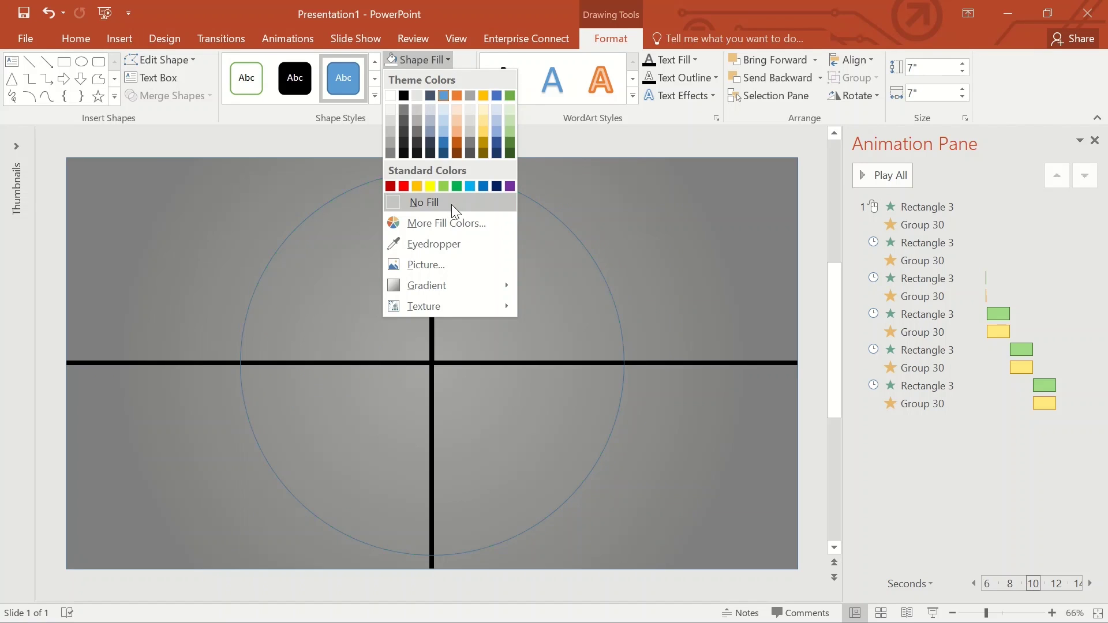
click(452, 203)
click(468, 79)
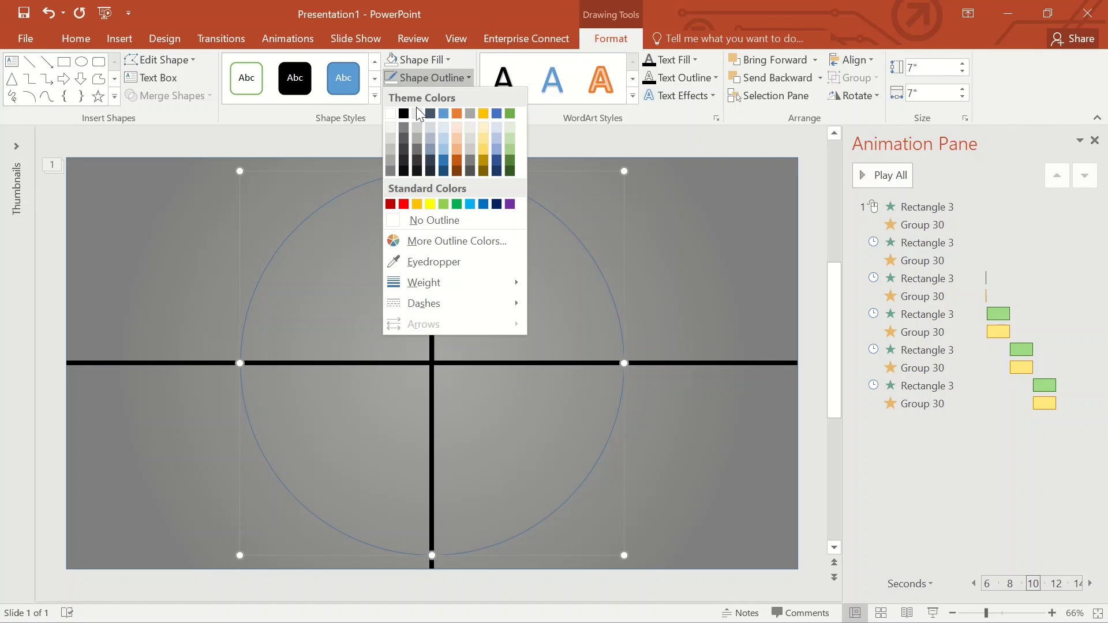
click(391, 116)
click(462, 77)
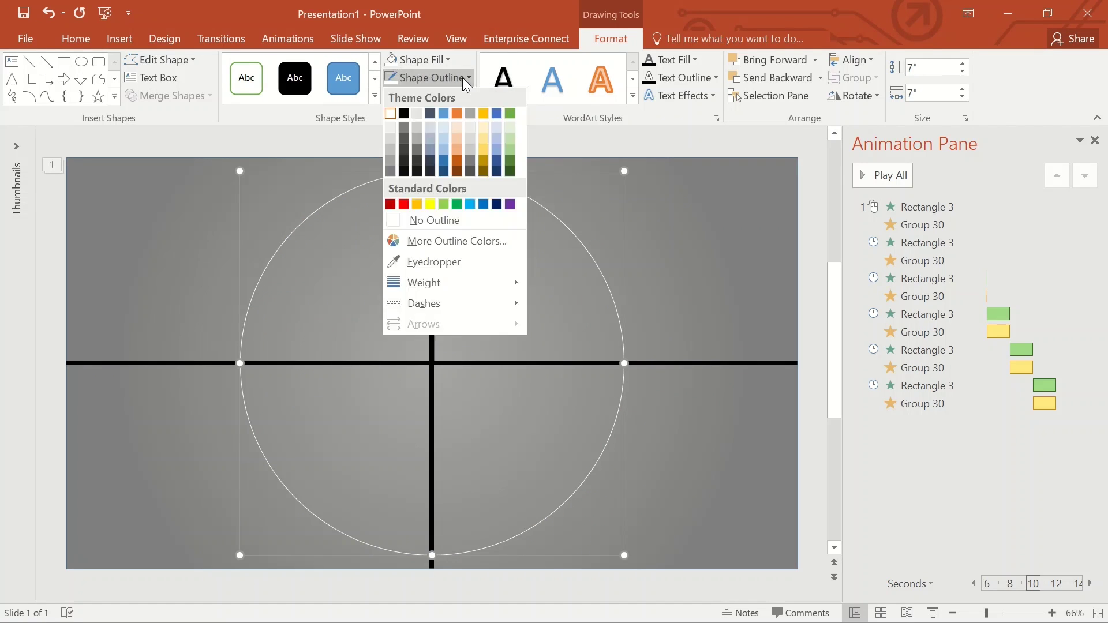
mouse_move(488, 282)
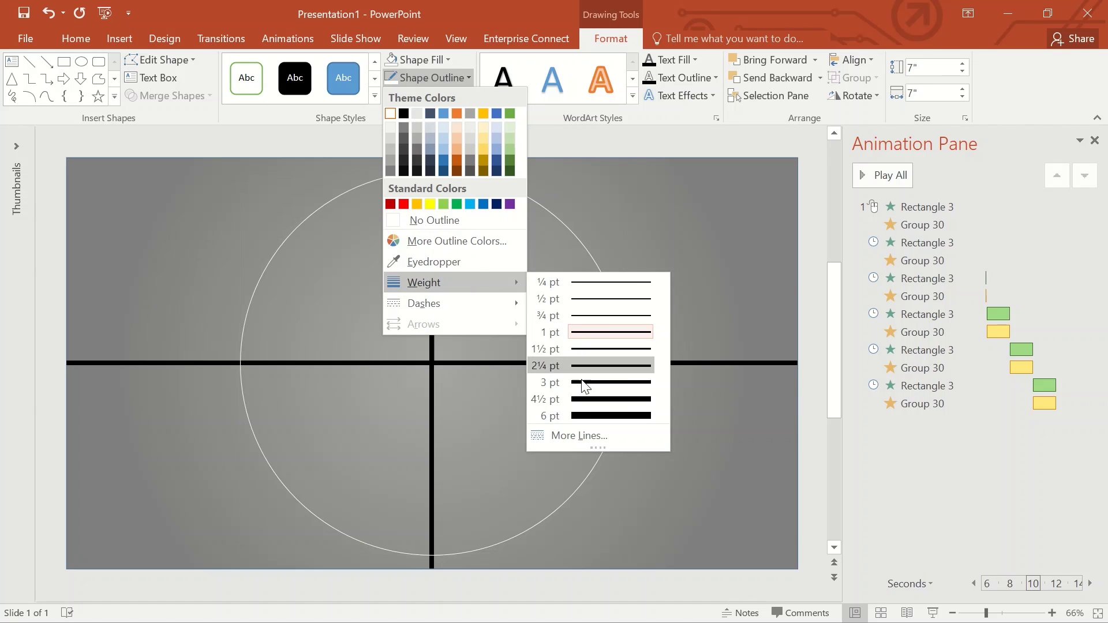
click(588, 411)
click(693, 335)
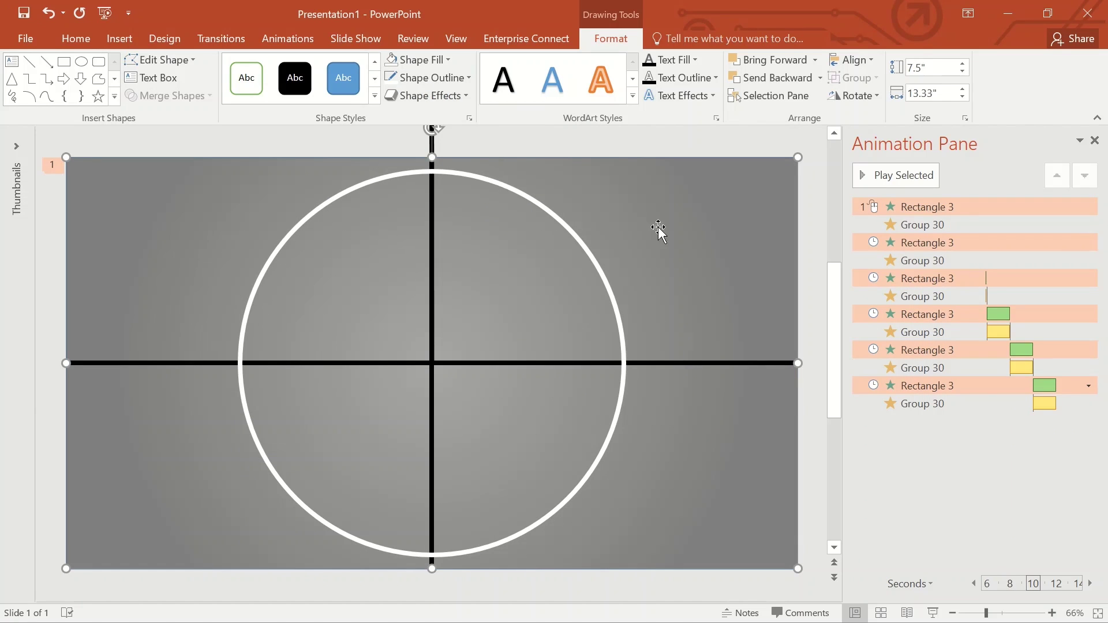
click(79, 65)
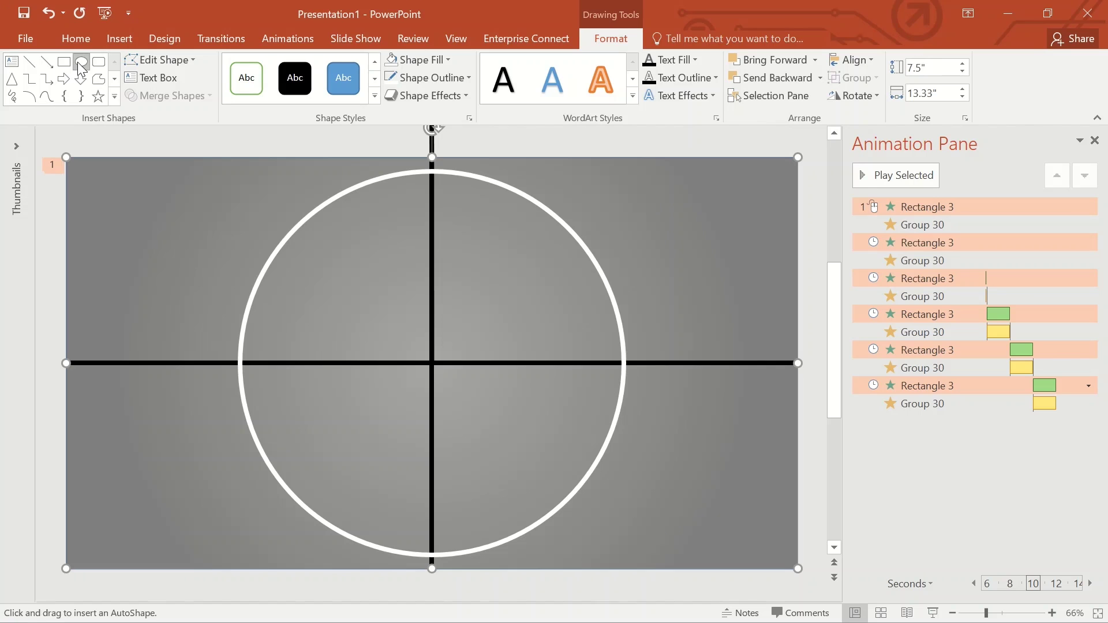
Draw another oval, size it to 6.5" by 6.5", and centre it inside the white ring
drag(295, 253, 547, 505)
drag(471, 421, 477, 403)
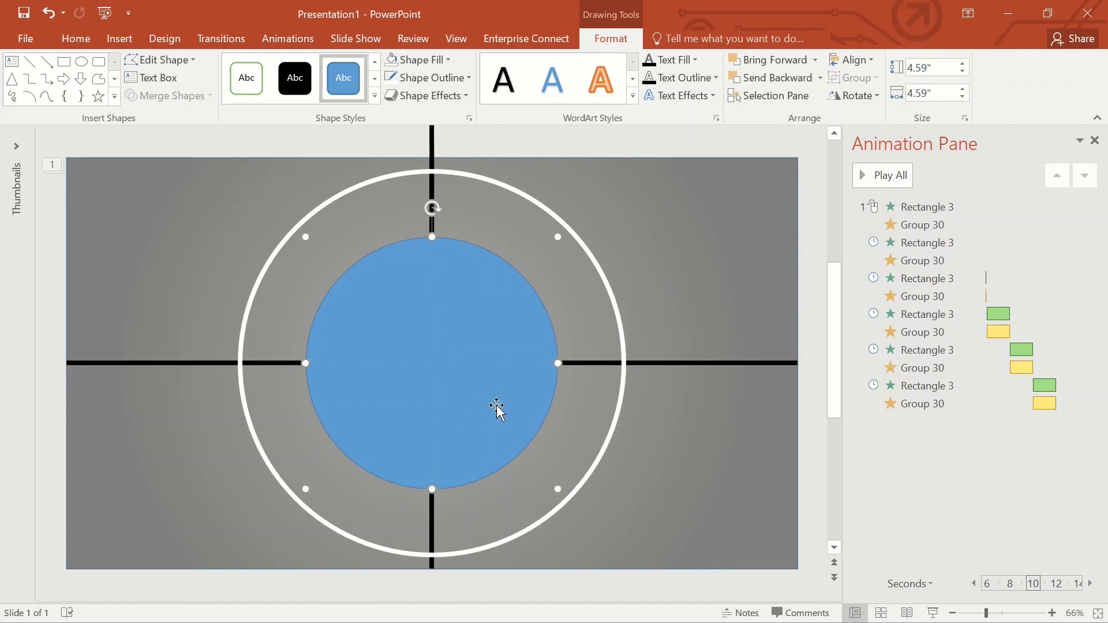
click(932, 70)
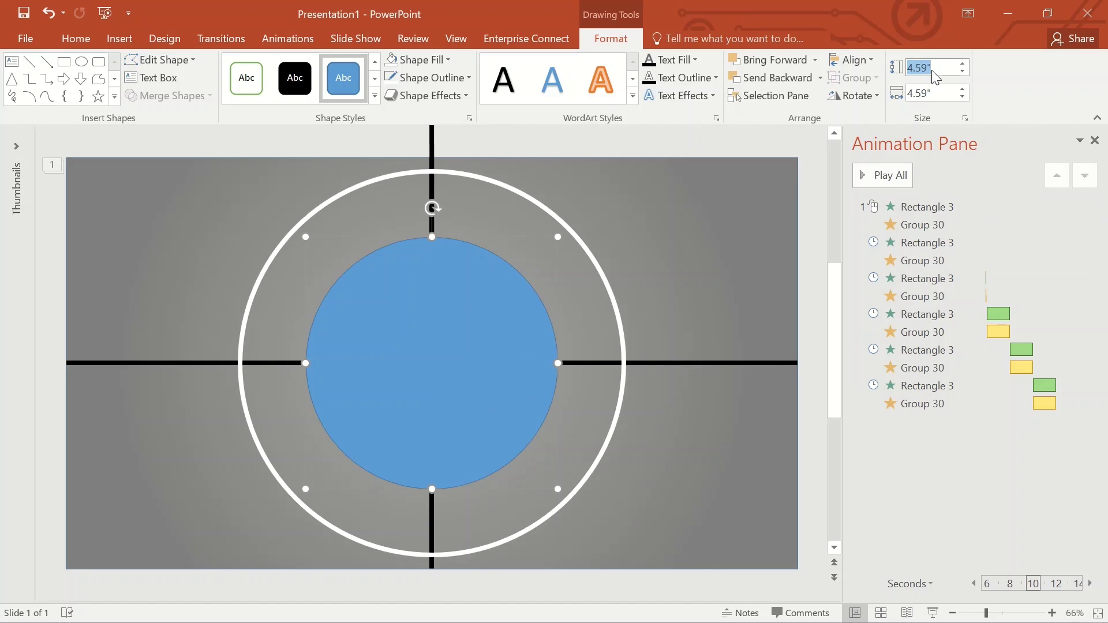
text(6)
click(932, 92)
text(6.5)
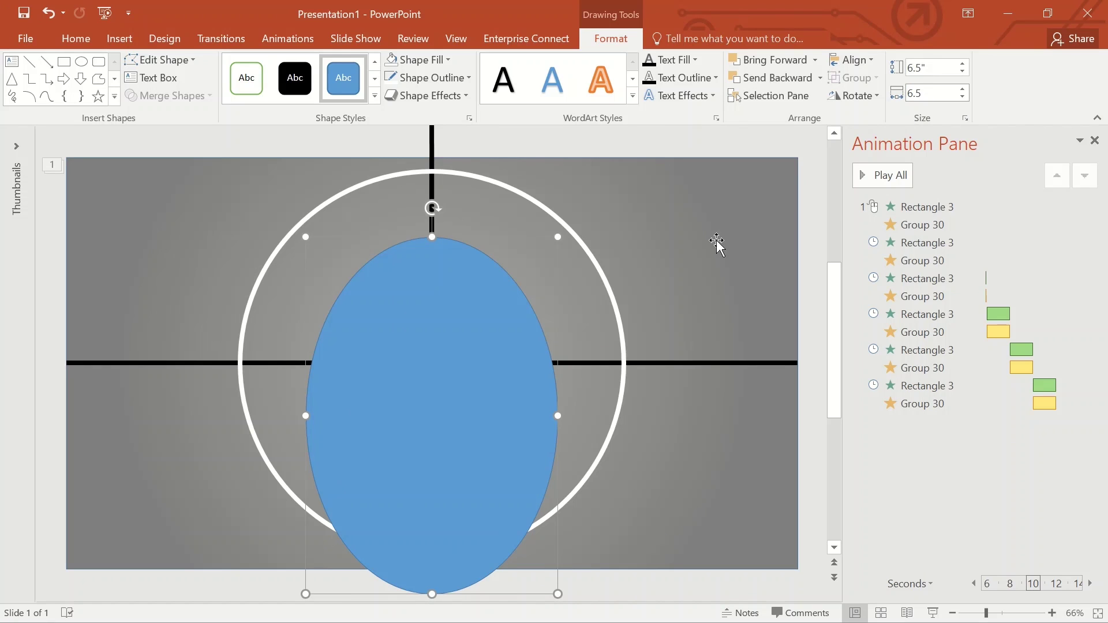
click(717, 240)
drag(445, 361, 409, 325)
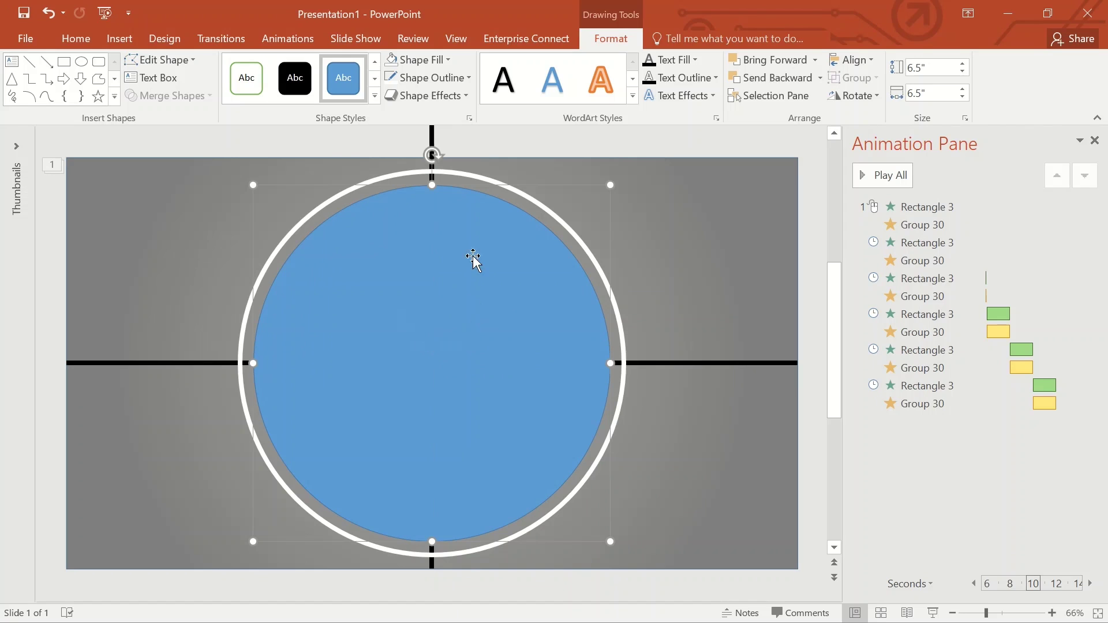
click(430, 60)
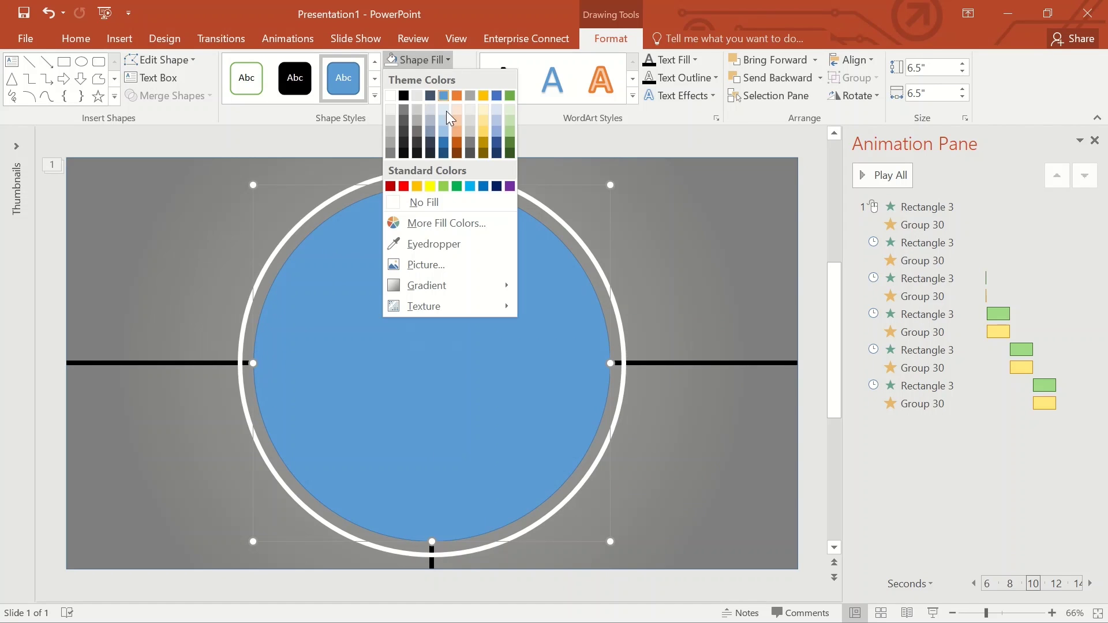
Remove the inner circle's fill and give it a white 4½ pt outline
click(437, 202)
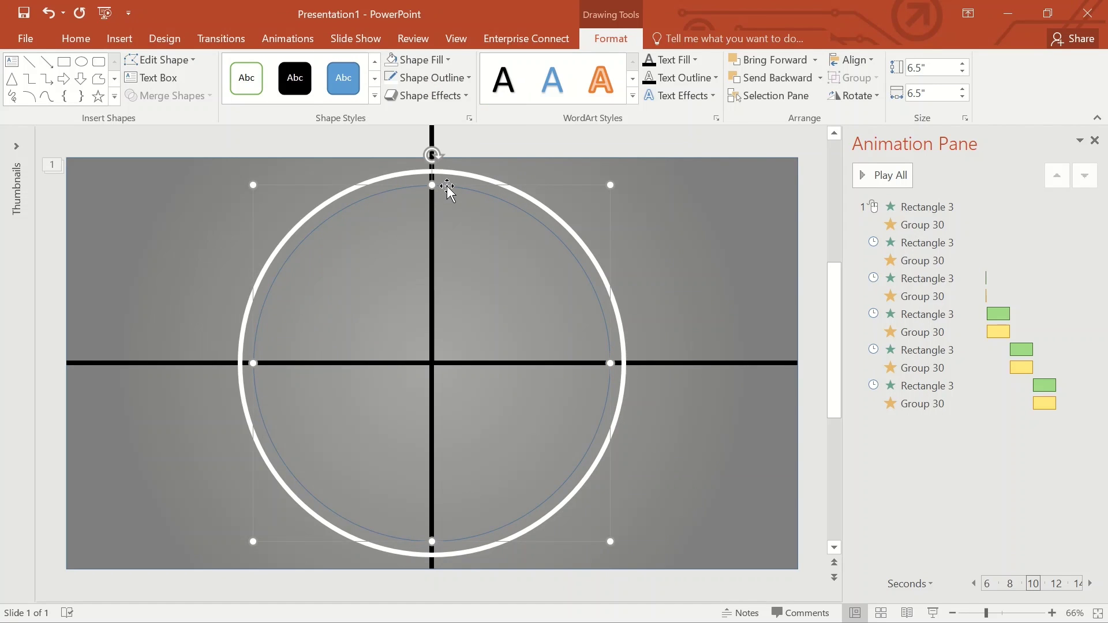
click(464, 77)
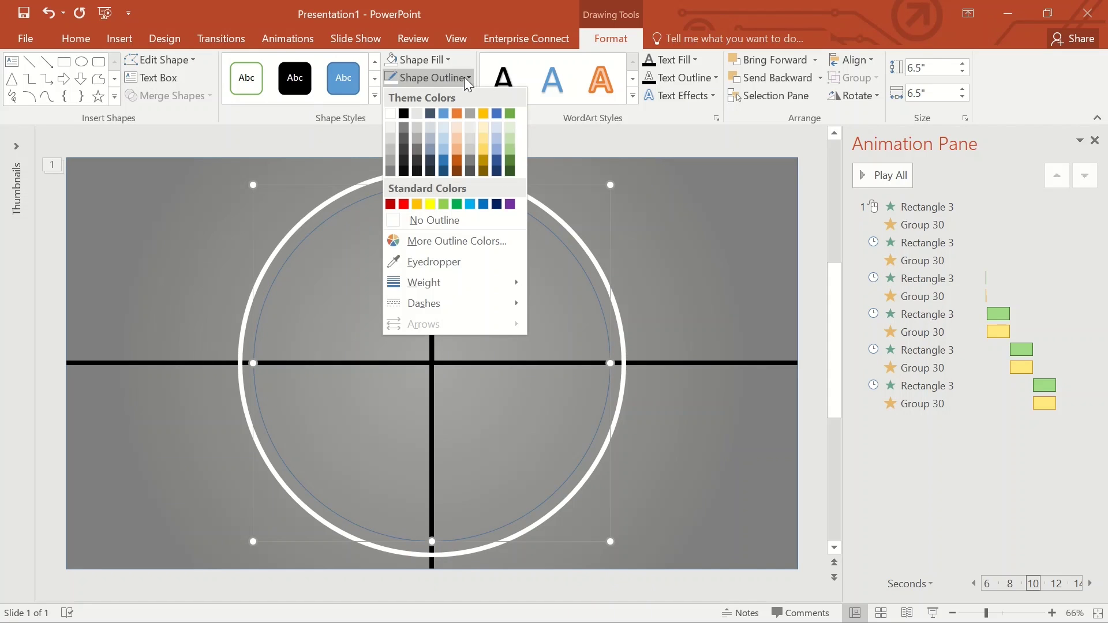
click(391, 113)
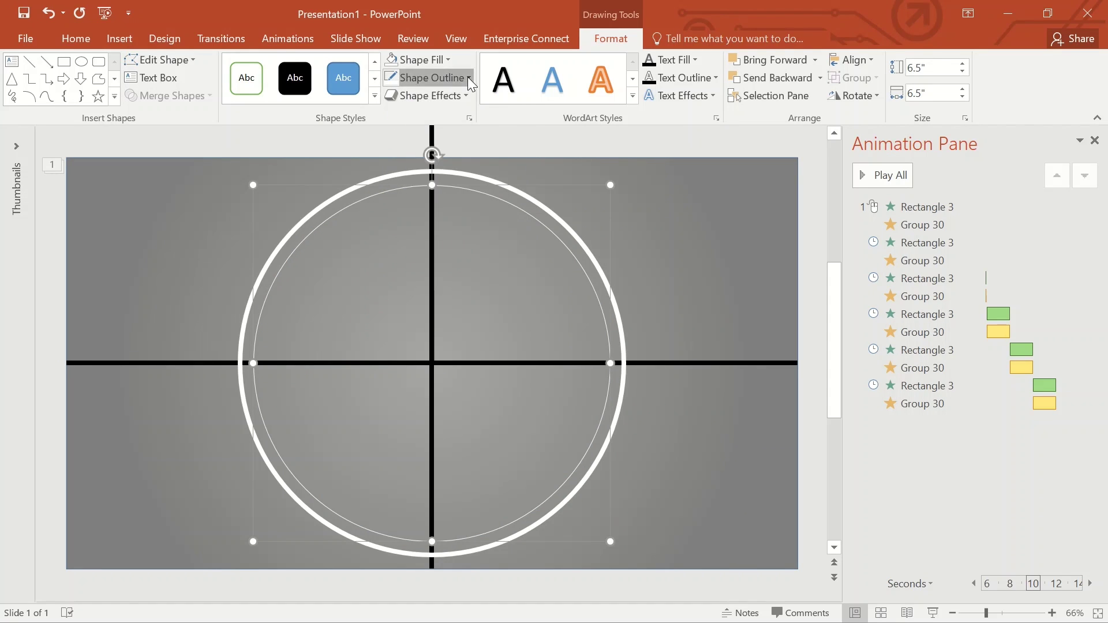
click(468, 77)
mouse_move(515, 290)
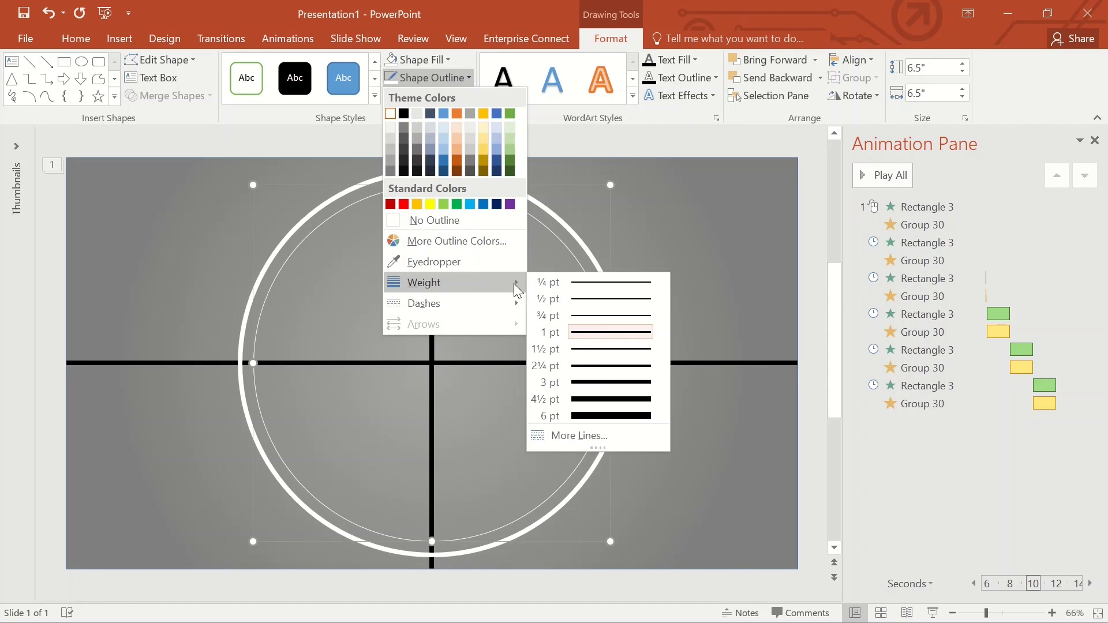
click(607, 415)
click(711, 326)
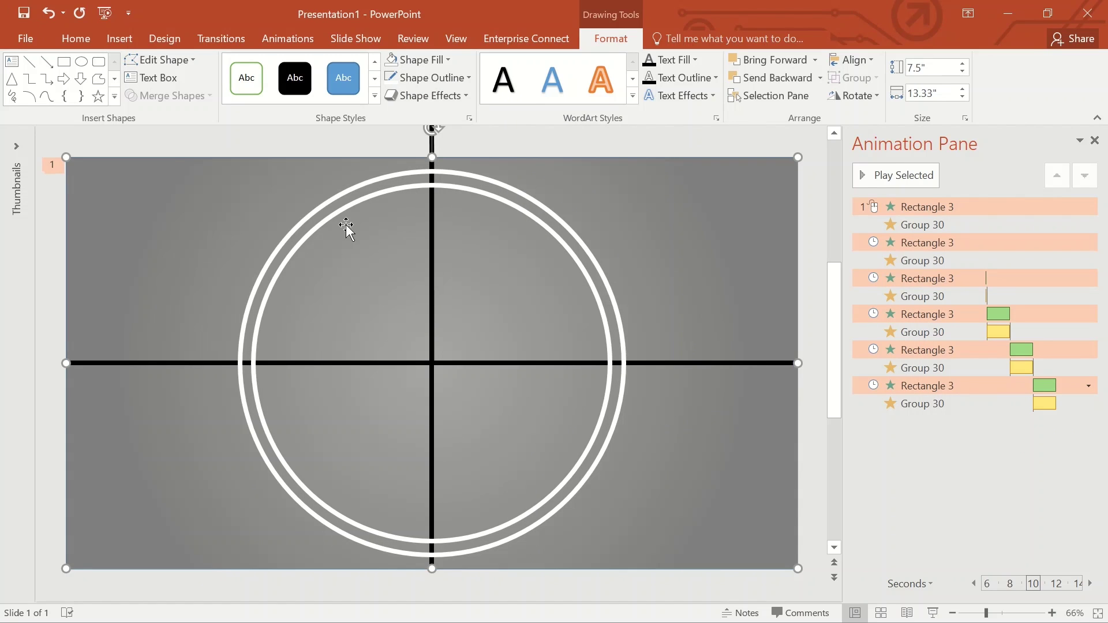
click(12, 62)
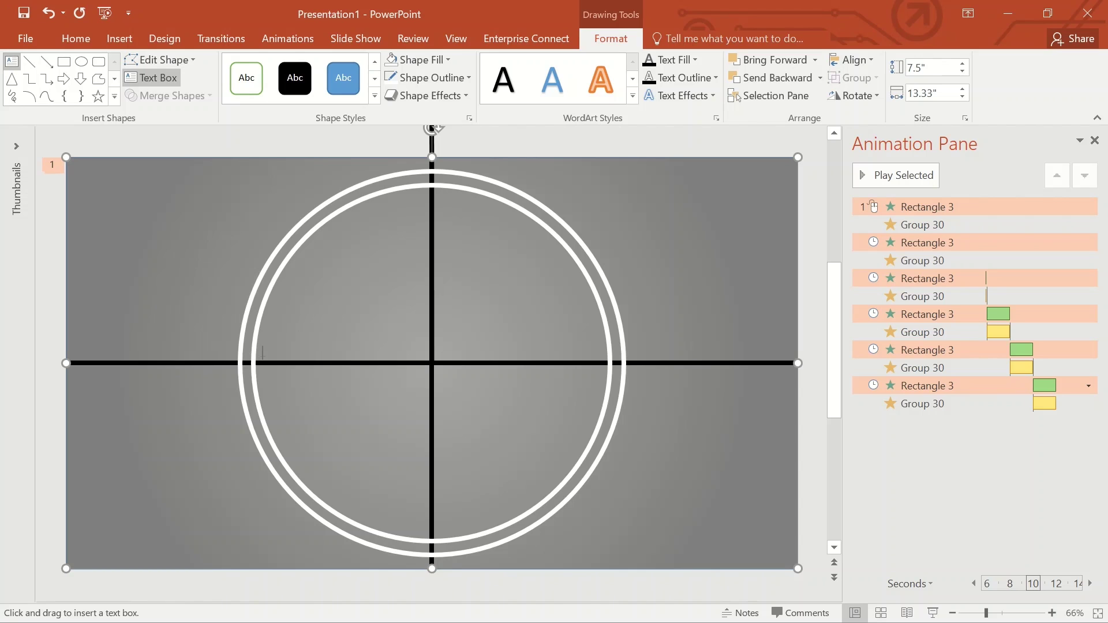
Add a text box with the digit 5, enlarge it to 239 pt, and move it to the top-left quarter
drag(136, 231, 184, 321)
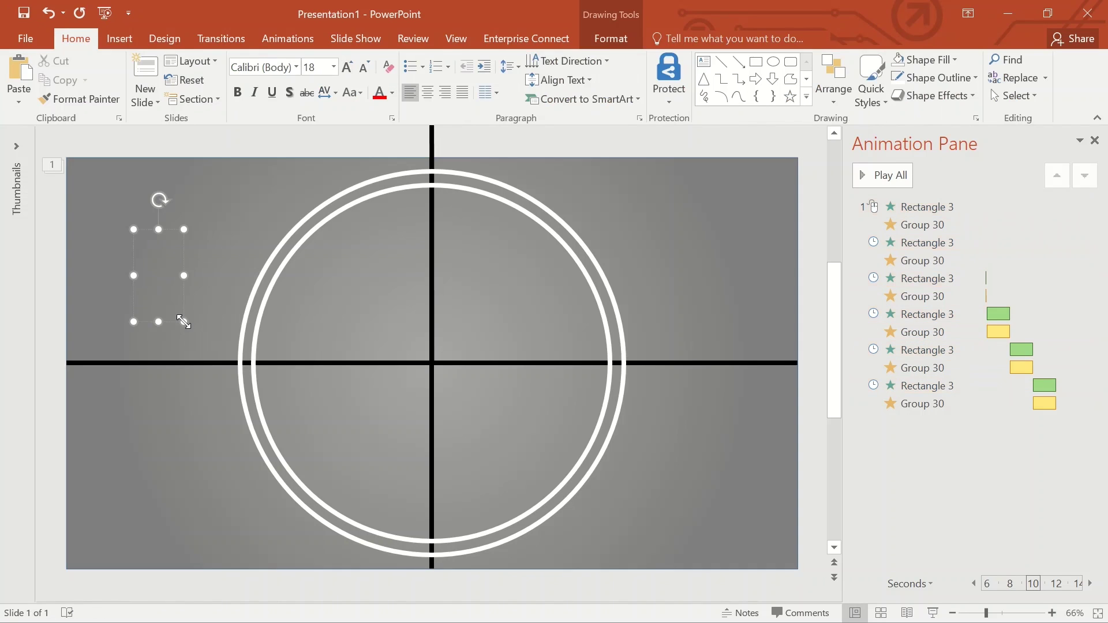
text(5)
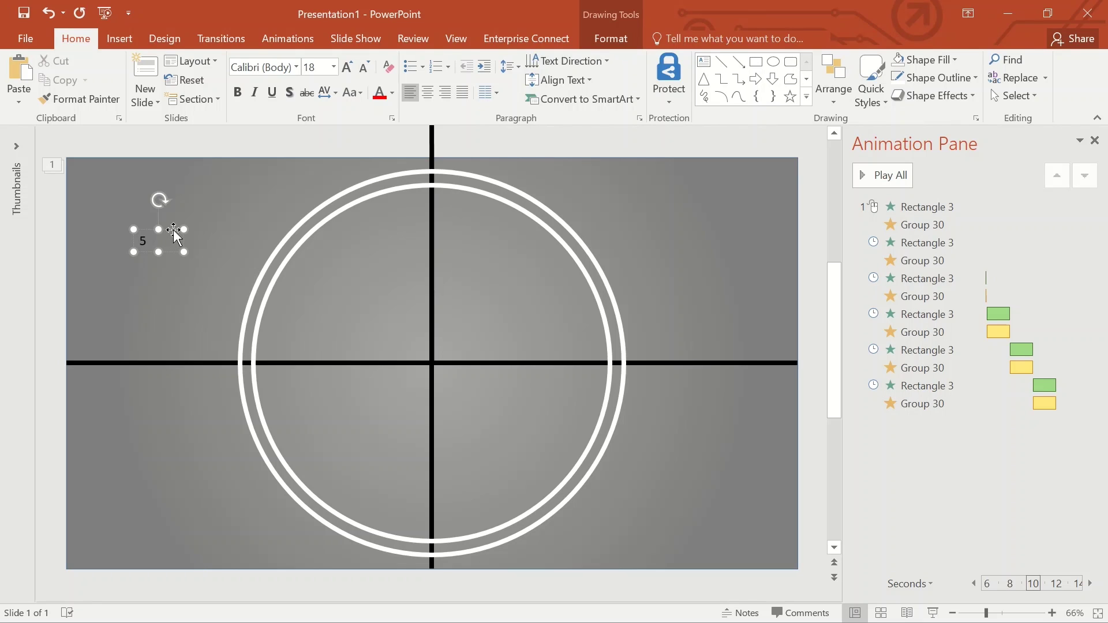
click(347, 67)
click(348, 67)
click(348, 67)
click(348, 67)
click(348, 66)
click(348, 67)
click(349, 66)
click(349, 68)
click(349, 68)
click(350, 67)
click(350, 67)
click(351, 68)
click(351, 67)
click(351, 68)
click(351, 68)
click(350, 68)
click(350, 68)
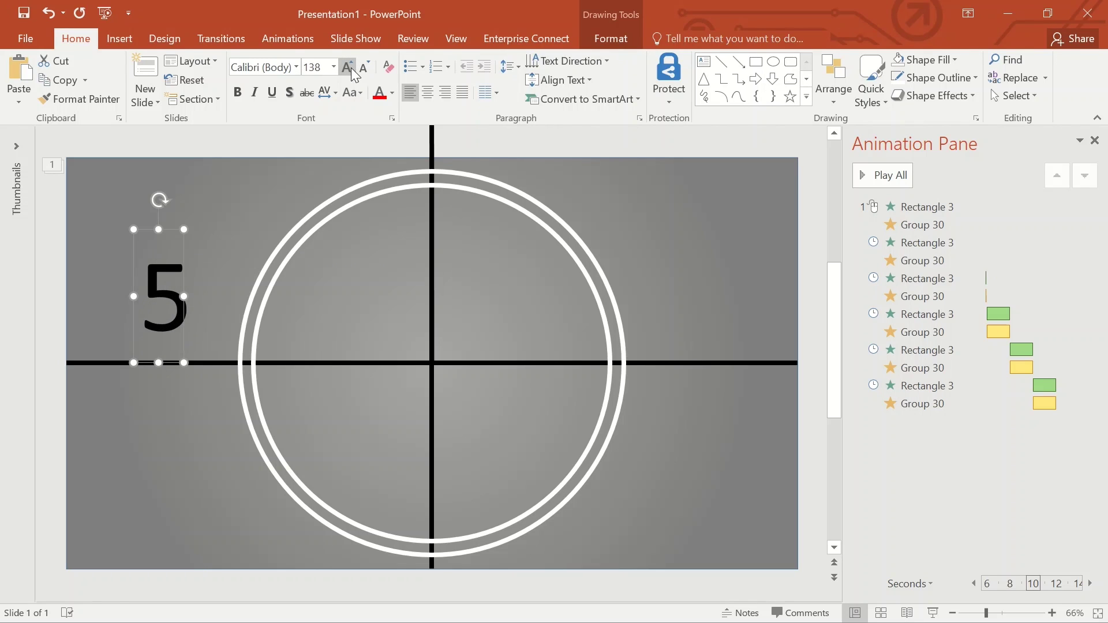
click(351, 68)
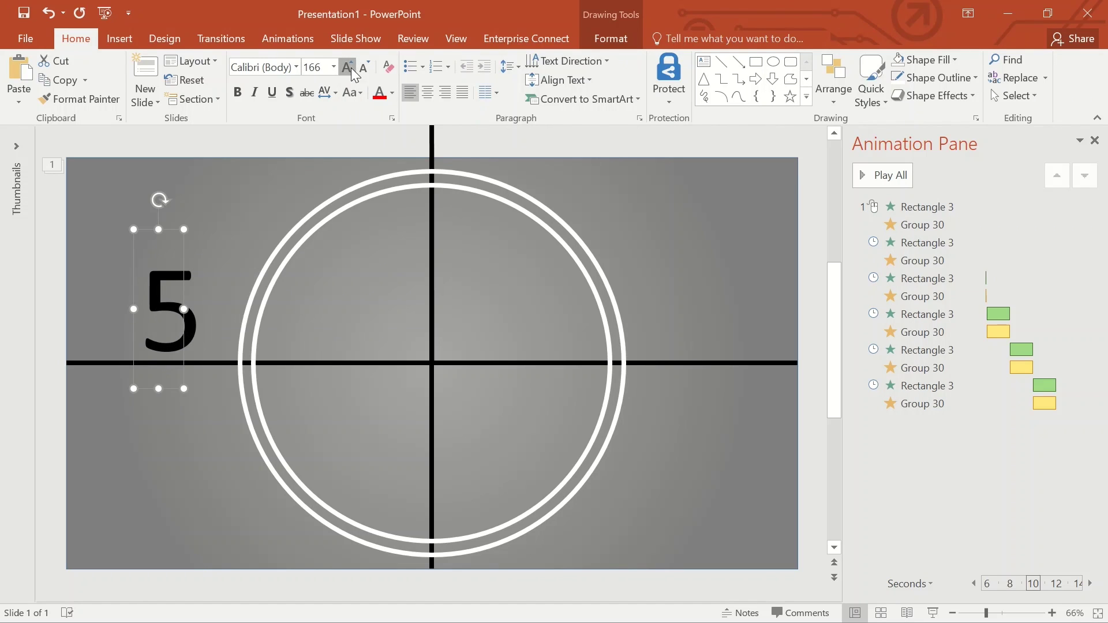
click(351, 67)
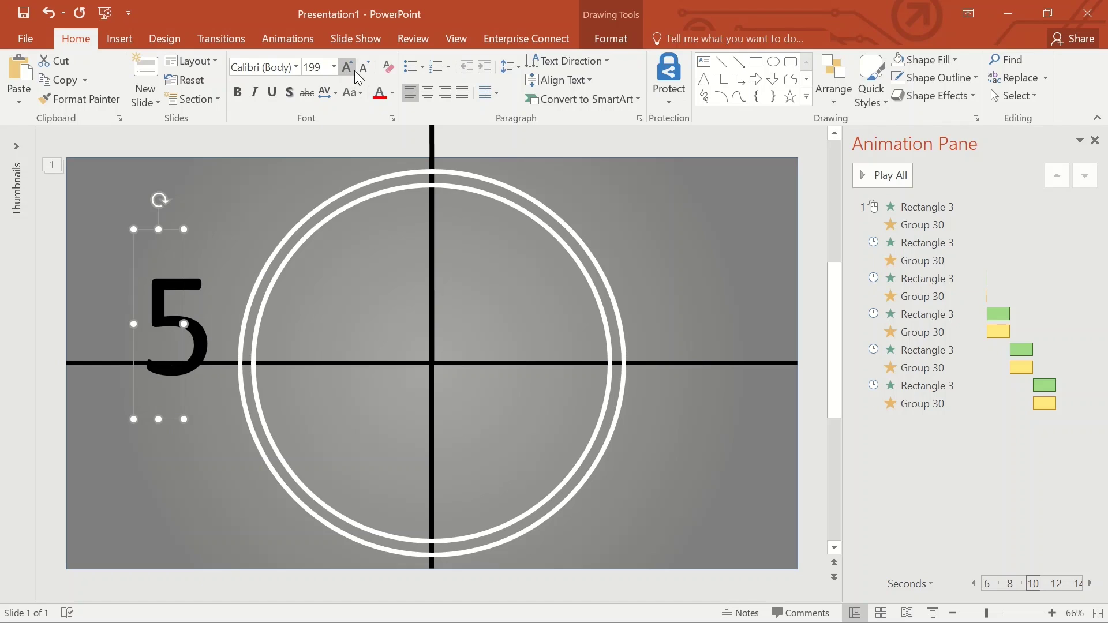
click(351, 67)
drag(181, 230, 161, 149)
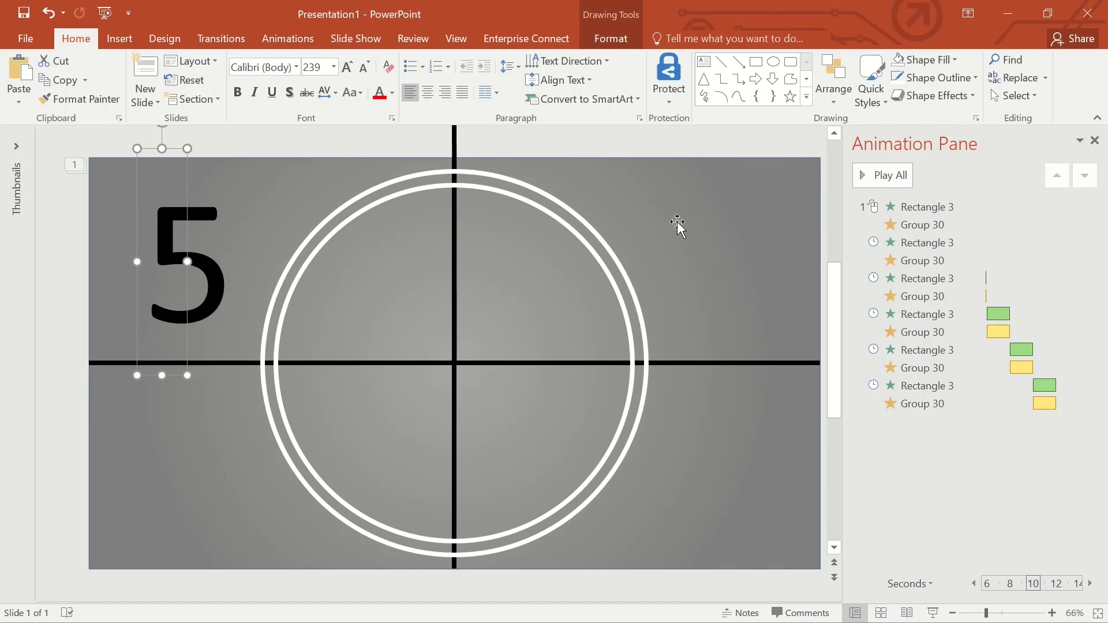
click(254, 200)
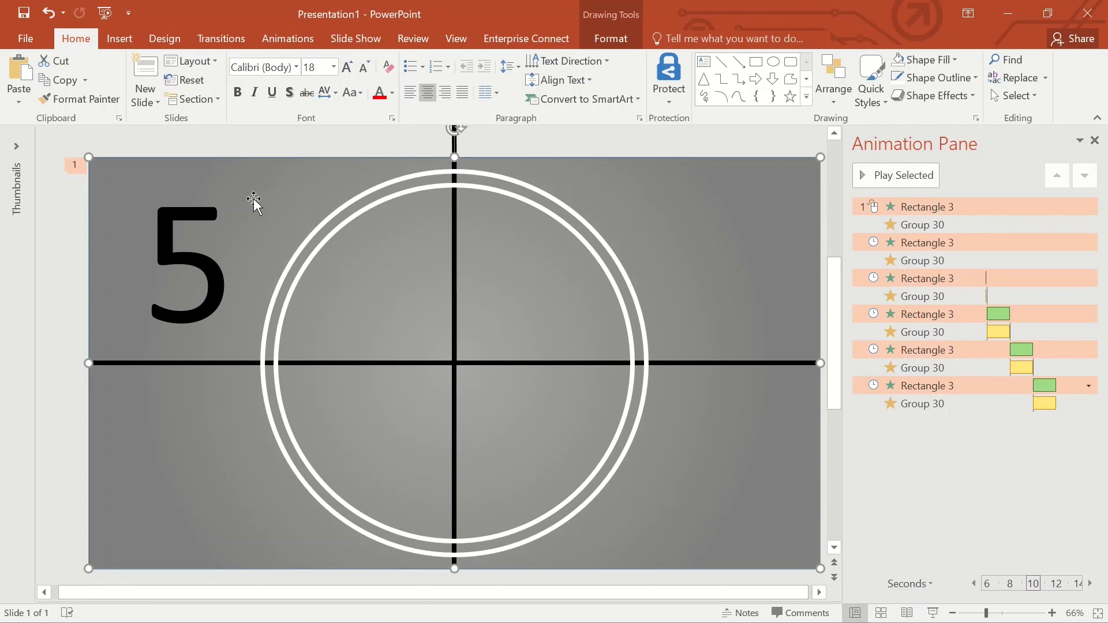
Duplicate the 5 text box beside the original and change the copy to 4
click(203, 212)
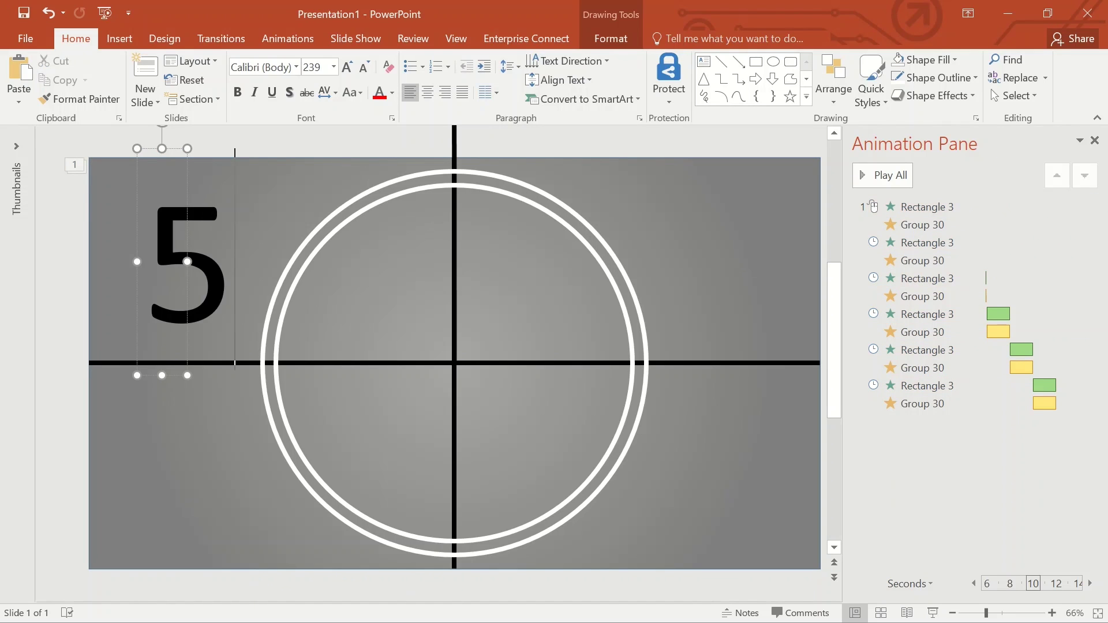
click(137, 231)
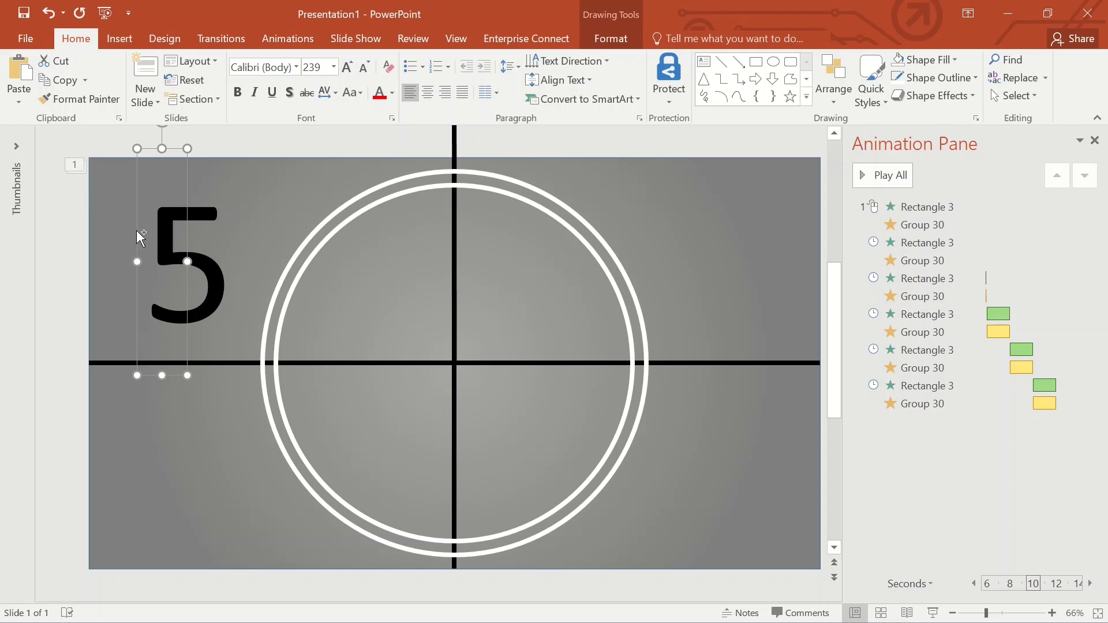
key(ctrl+v)
drag(196, 241, 300, 234)
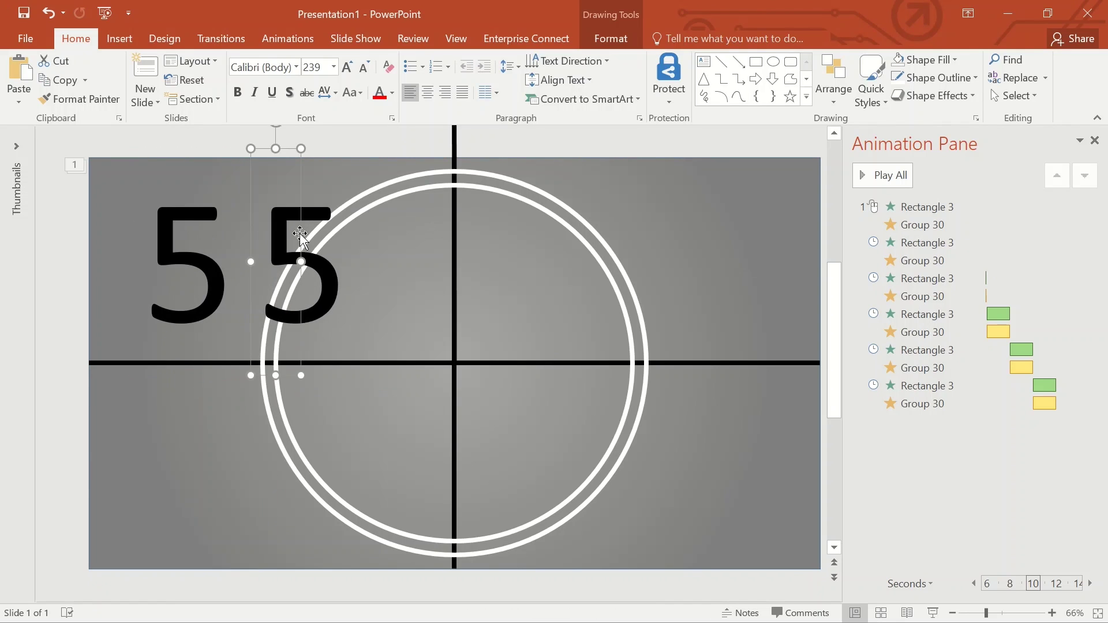
click(280, 249)
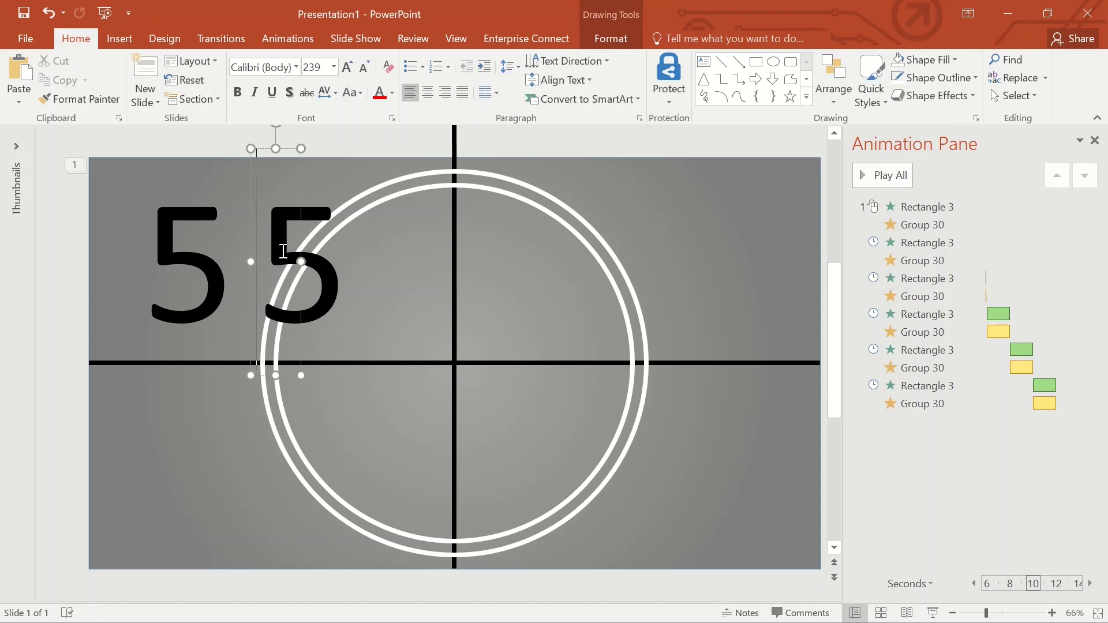
double_click(283, 250)
text(4)
click(671, 254)
Paste two more copies, making a 3 on the top row and a 2 below the horizontal line
key(ctrl+v)
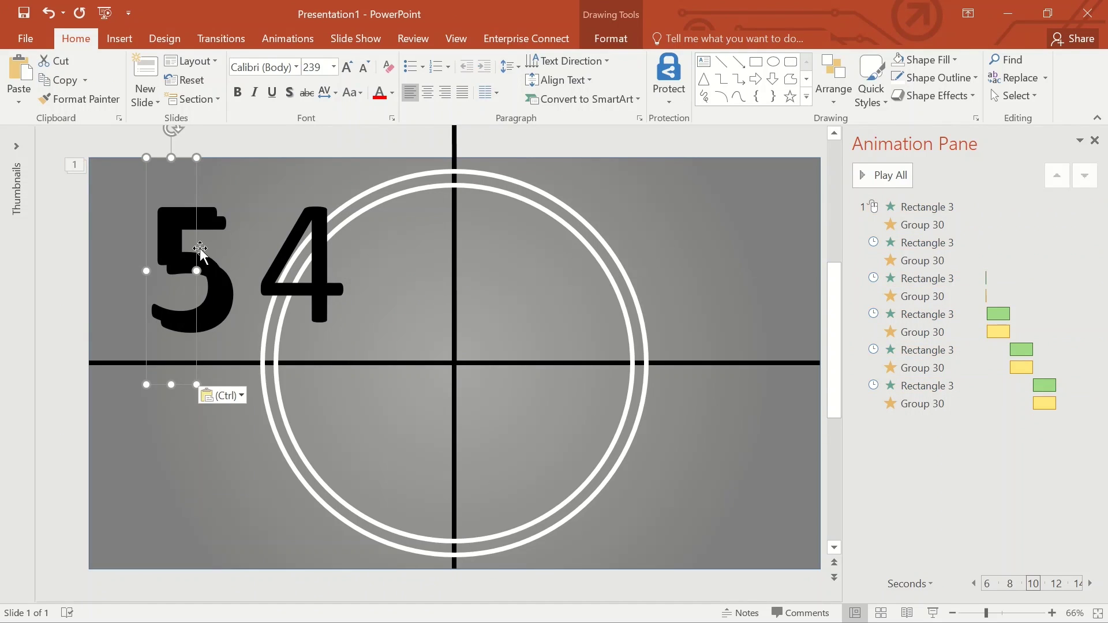
drag(196, 247, 448, 238)
double_click(434, 241)
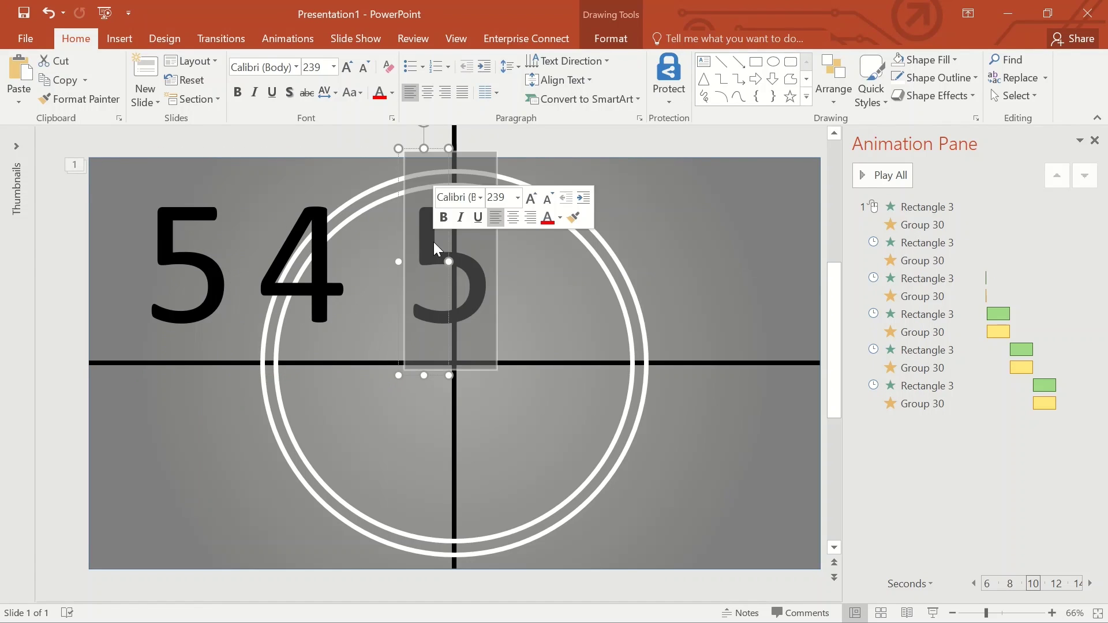
text(3)
click(674, 254)
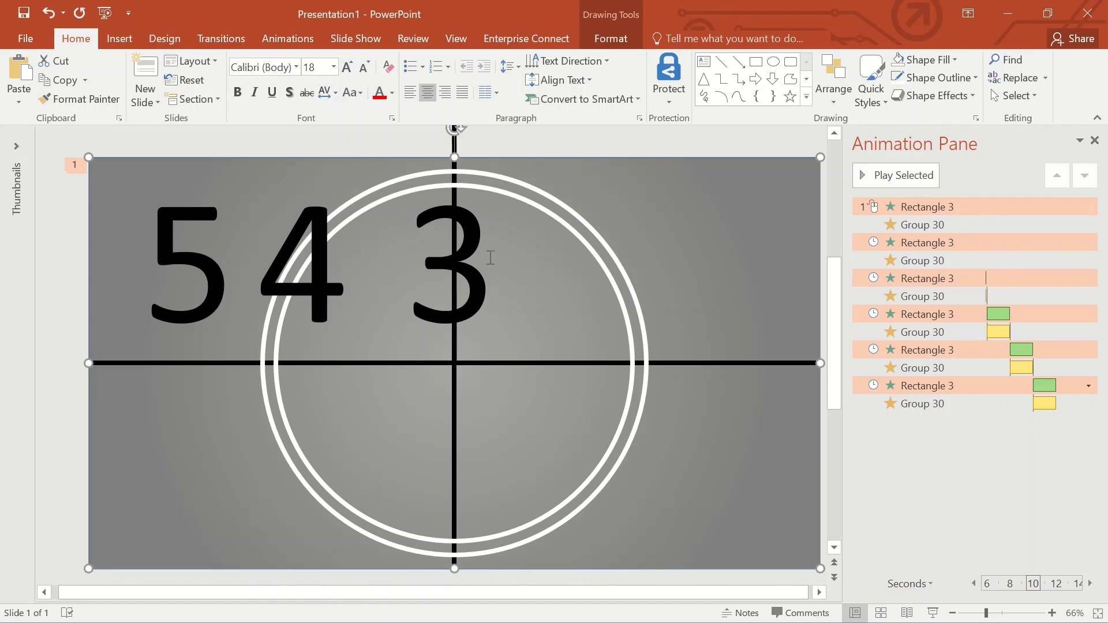
key(ctrl+v)
drag(196, 241, 185, 429)
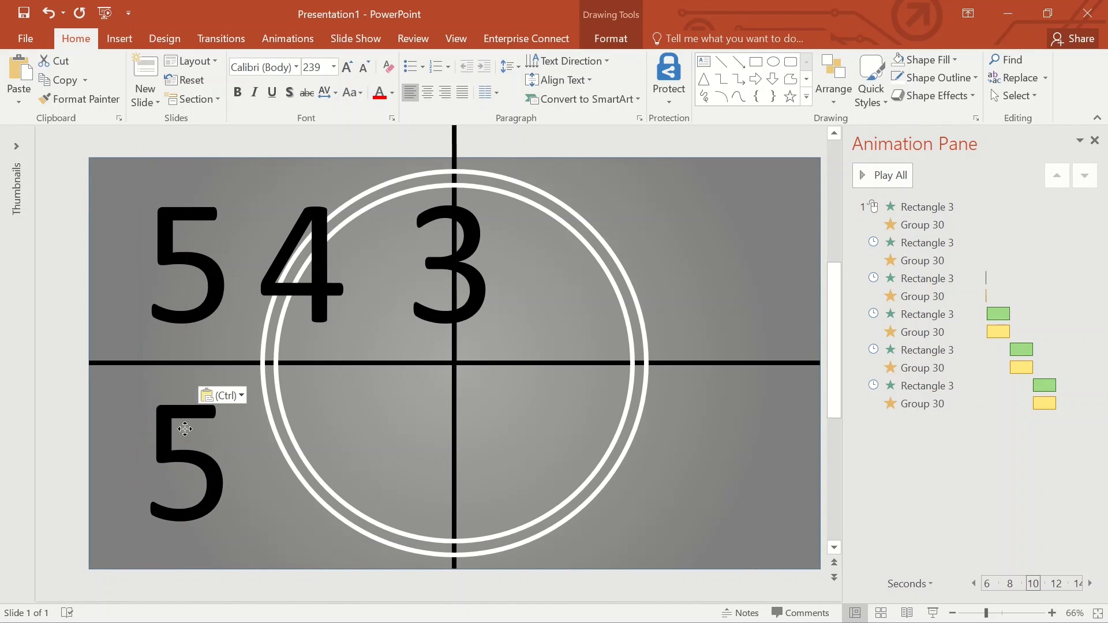
double_click(167, 432)
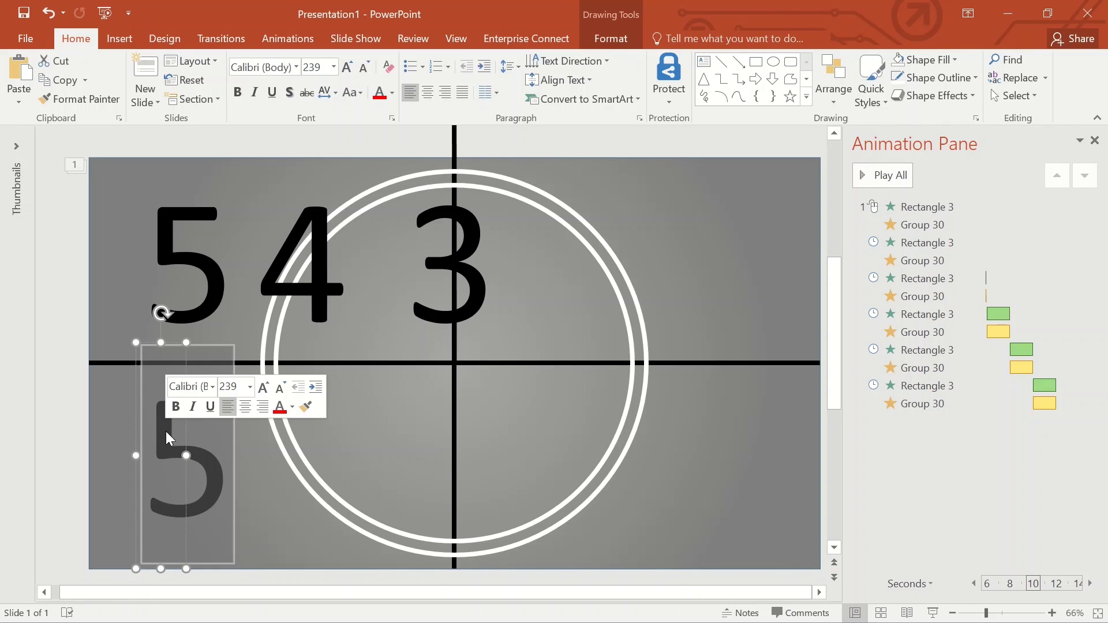
text(2)
click(398, 434)
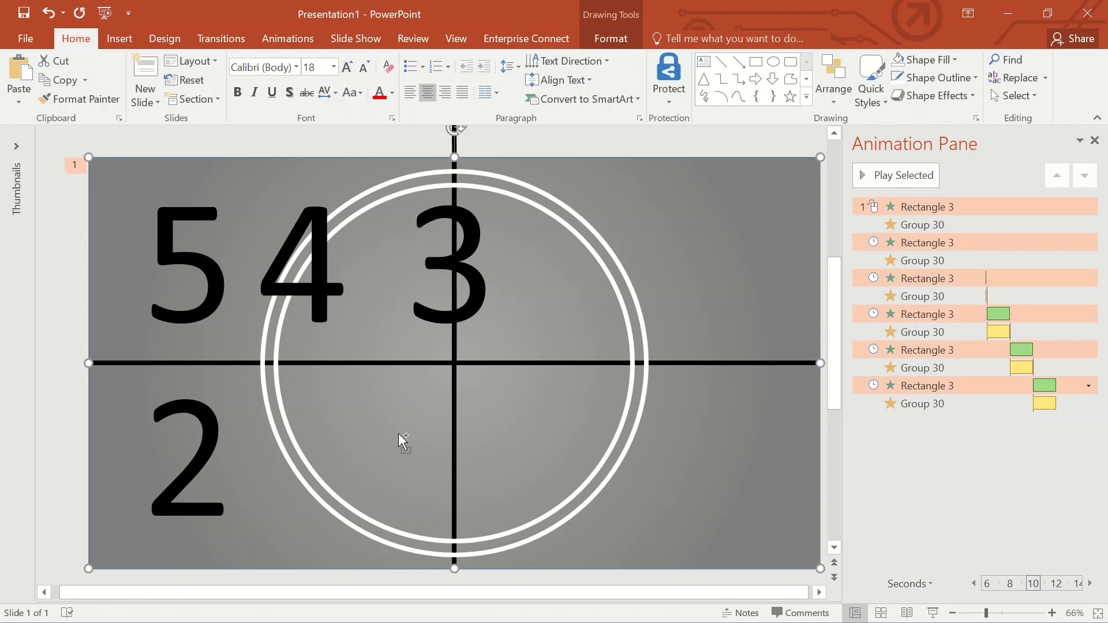
Paste two final copies as 1 and 0 beside the 2 in the bottom row
key(ctrl+v)
drag(195, 341, 303, 527)
click(288, 454)
double_click(288, 454)
text(1)
click(689, 490)
key(ctrl+v)
drag(186, 295, 434, 492)
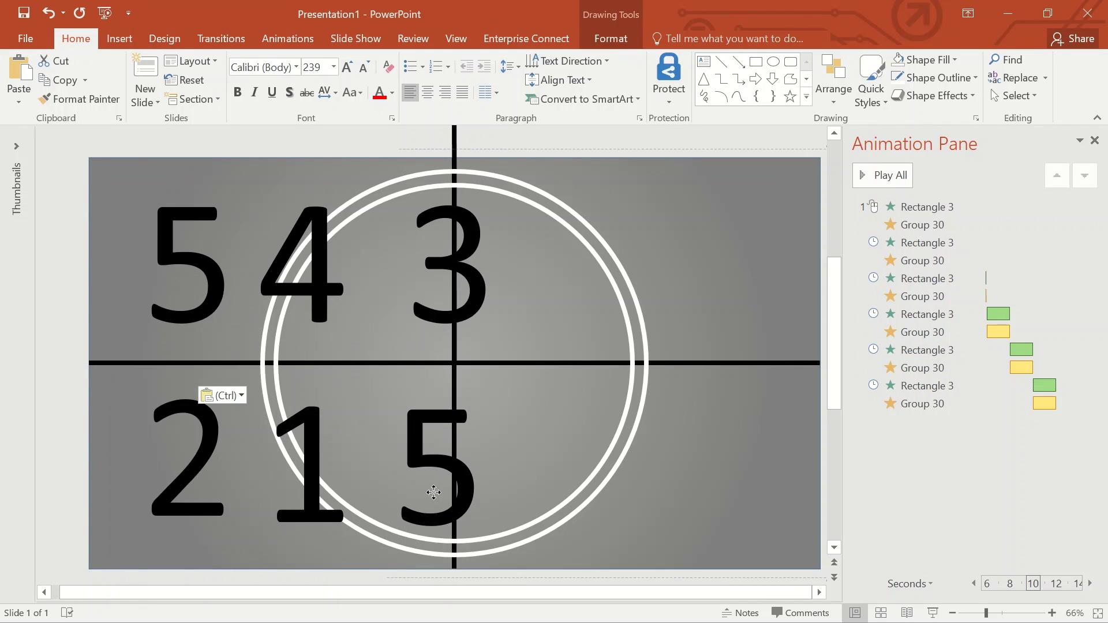
double_click(413, 459)
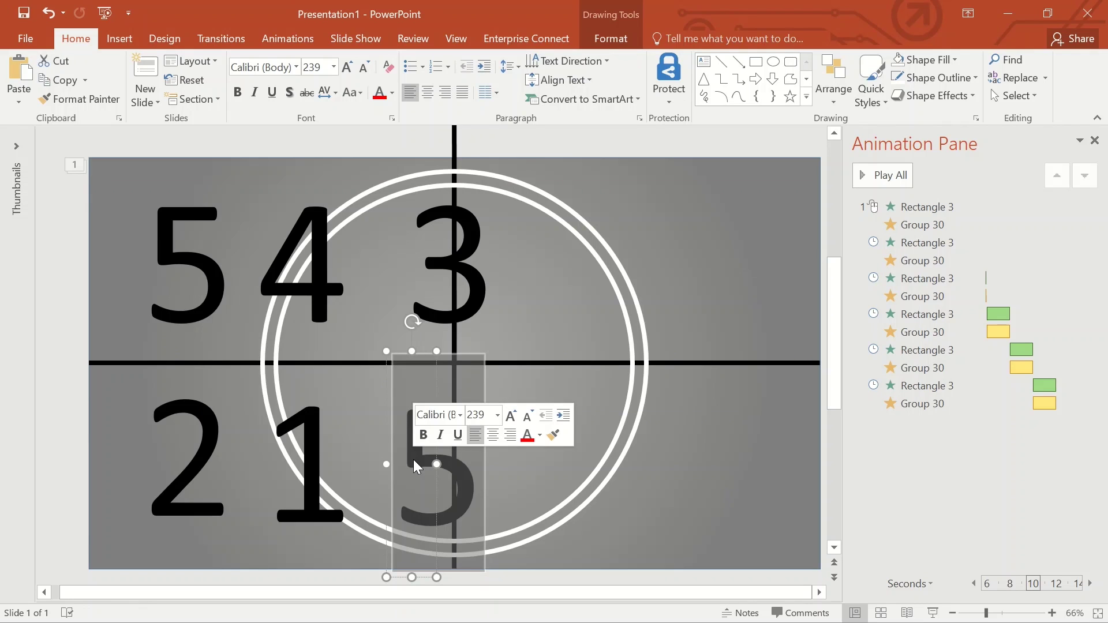
text(0)
click(660, 477)
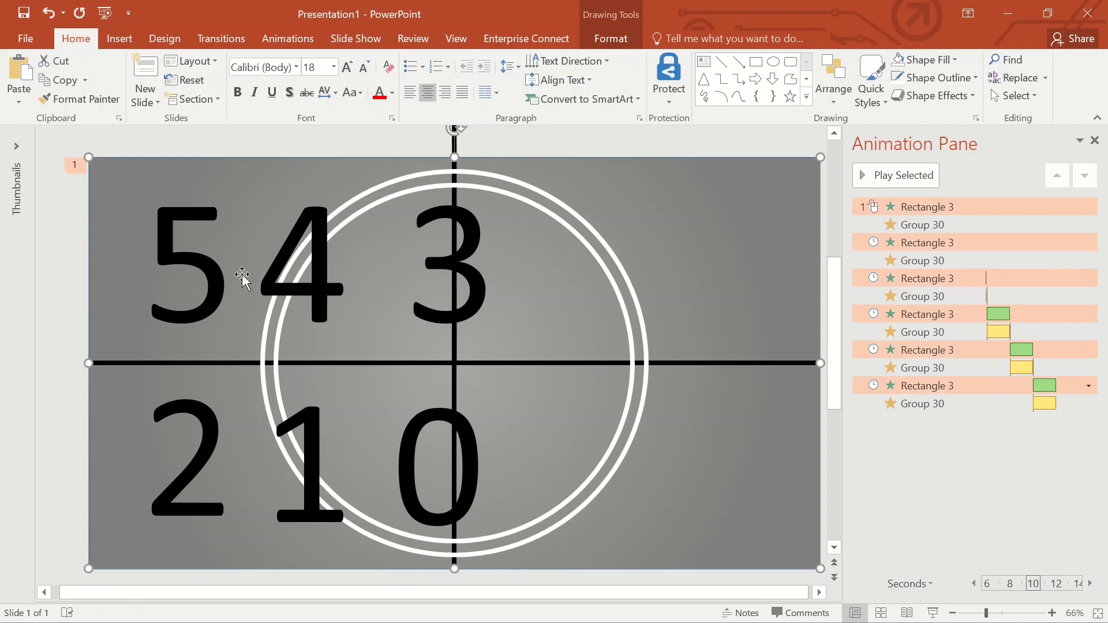
Give the 5 digit a Disappear exit effect
click(216, 276)
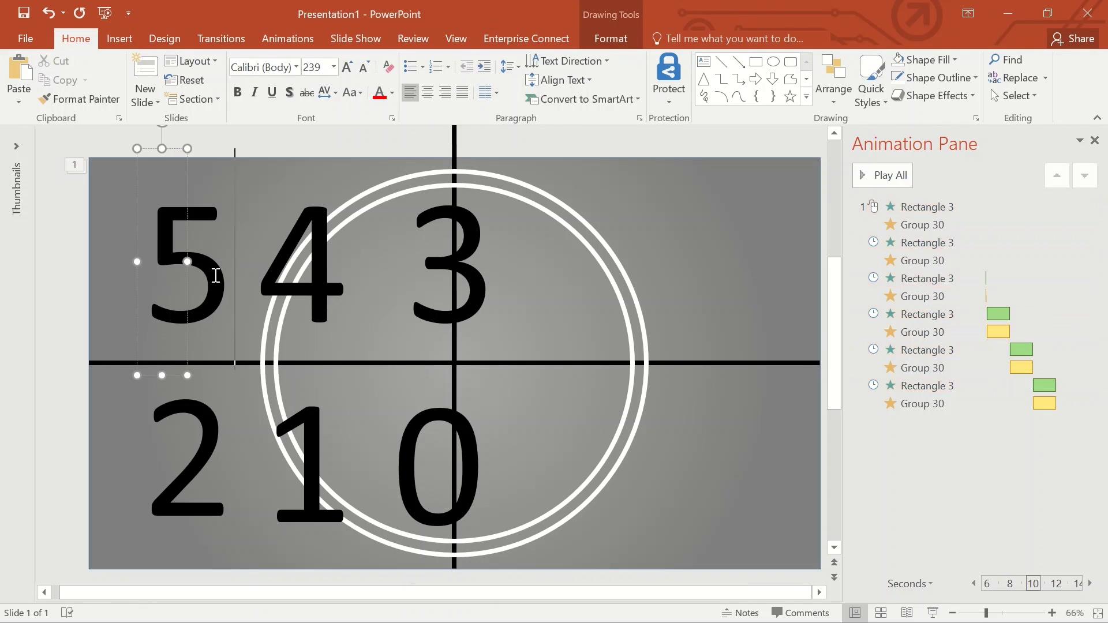
click(296, 43)
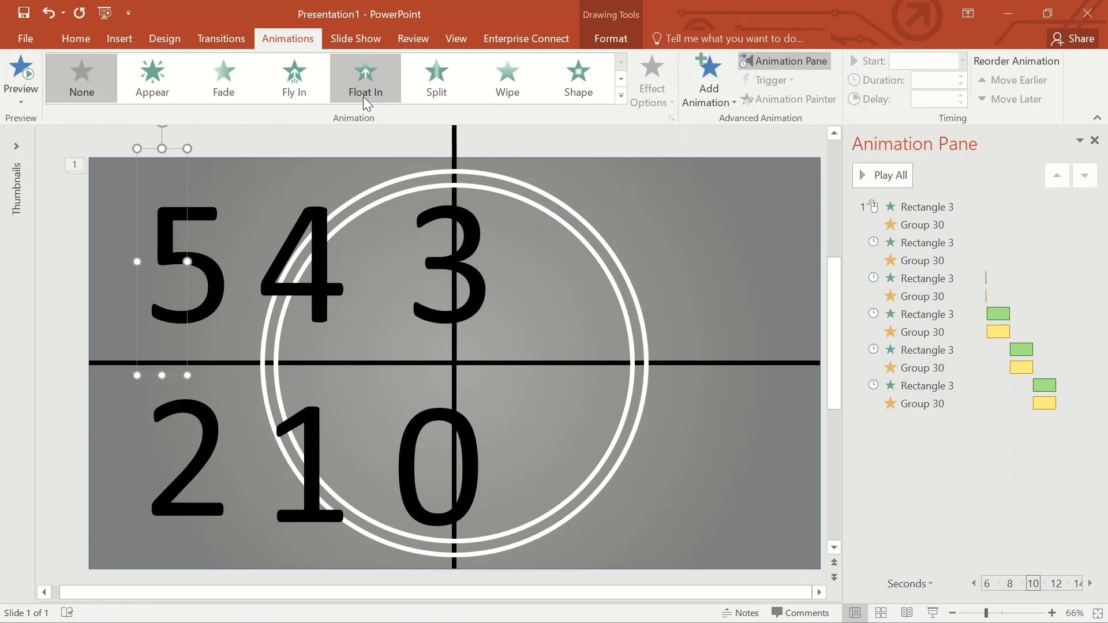
click(621, 98)
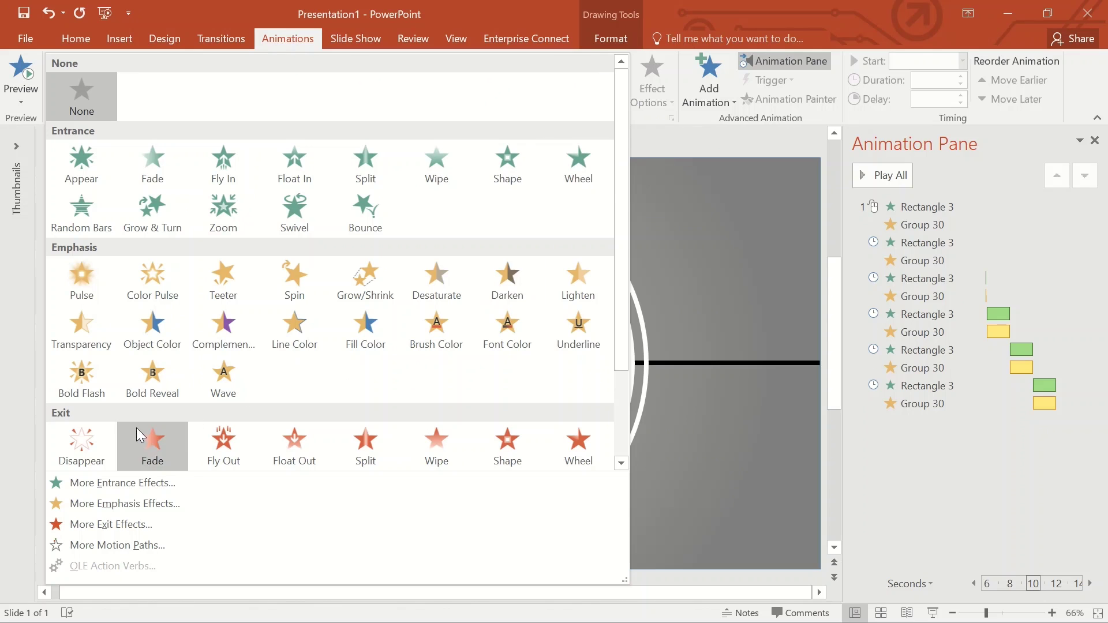
click(85, 447)
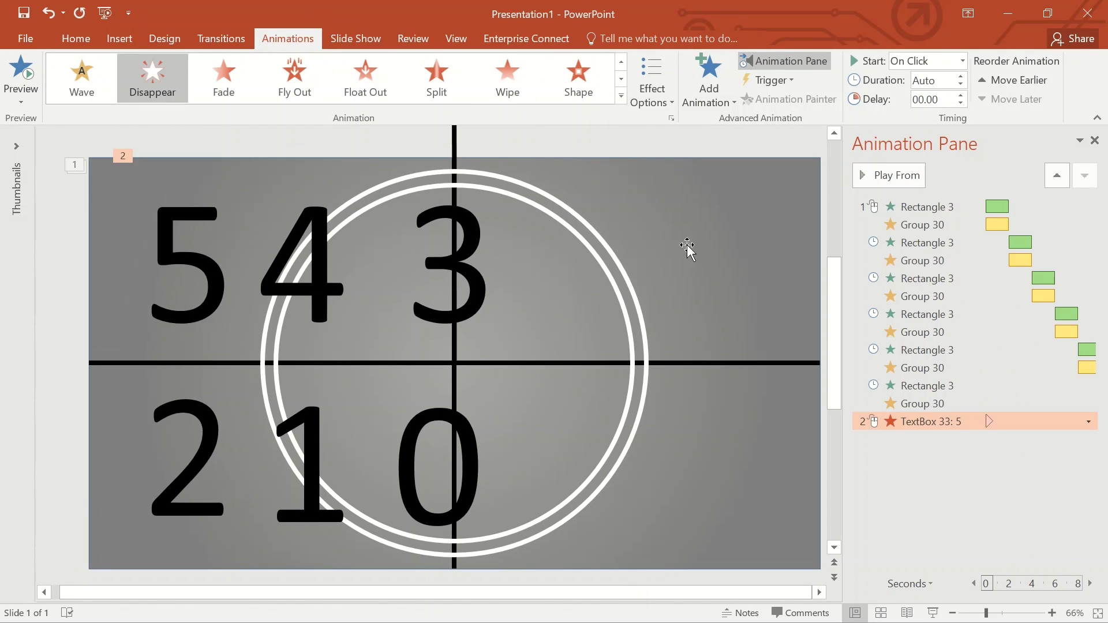
Give the 4 and 3 digits an Appear entrance plus an added Disappear exit
click(321, 267)
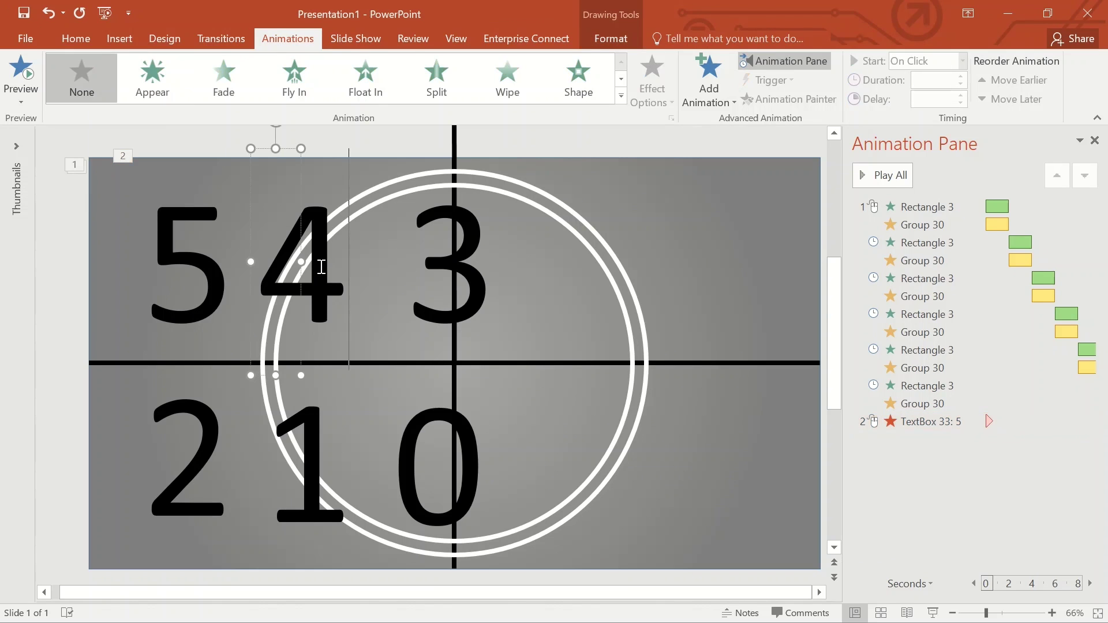
click(173, 92)
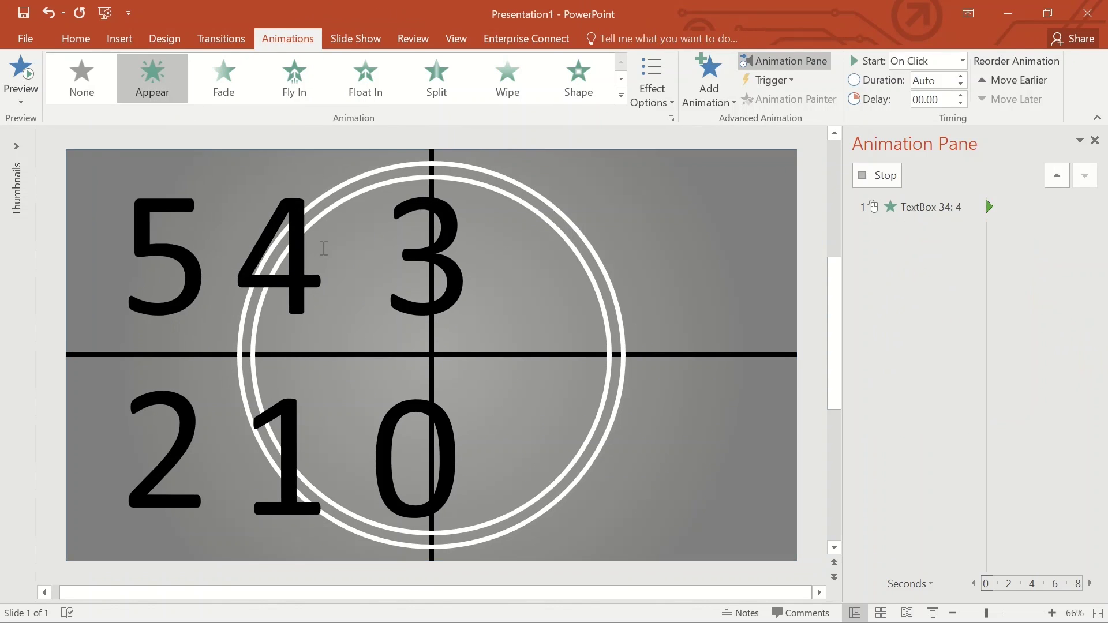
click(726, 107)
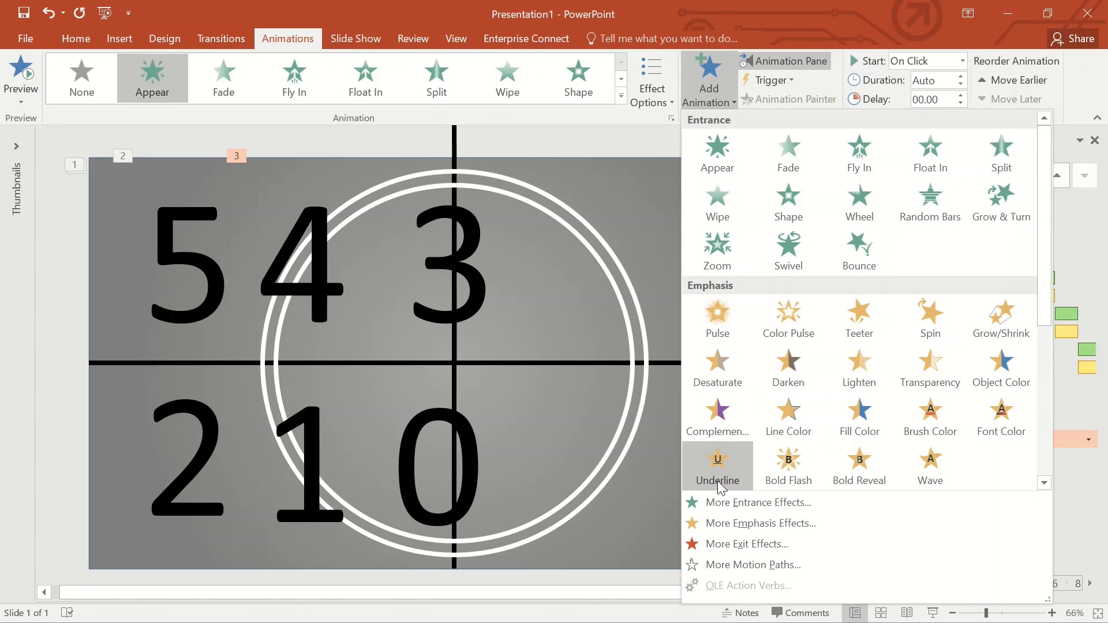
scroll(734, 459, down, 3)
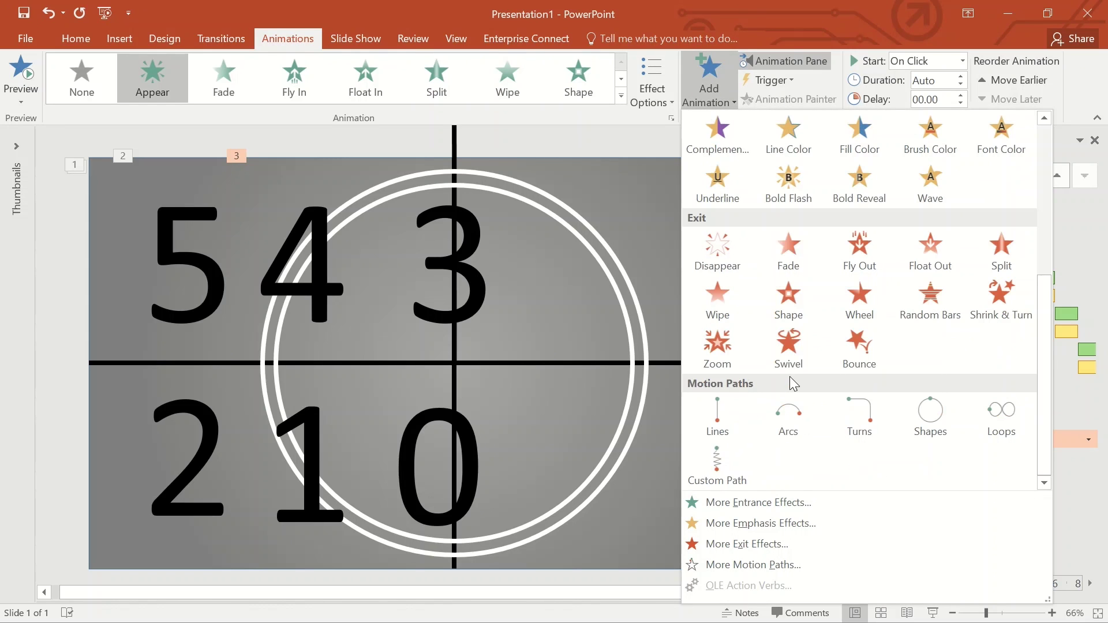
click(706, 263)
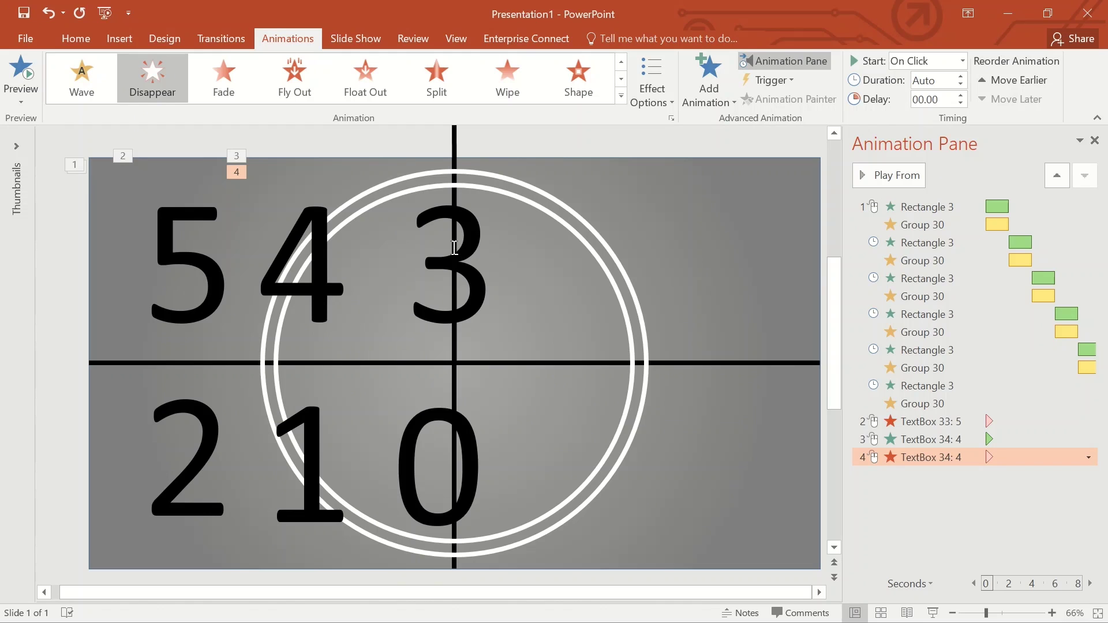
click(464, 251)
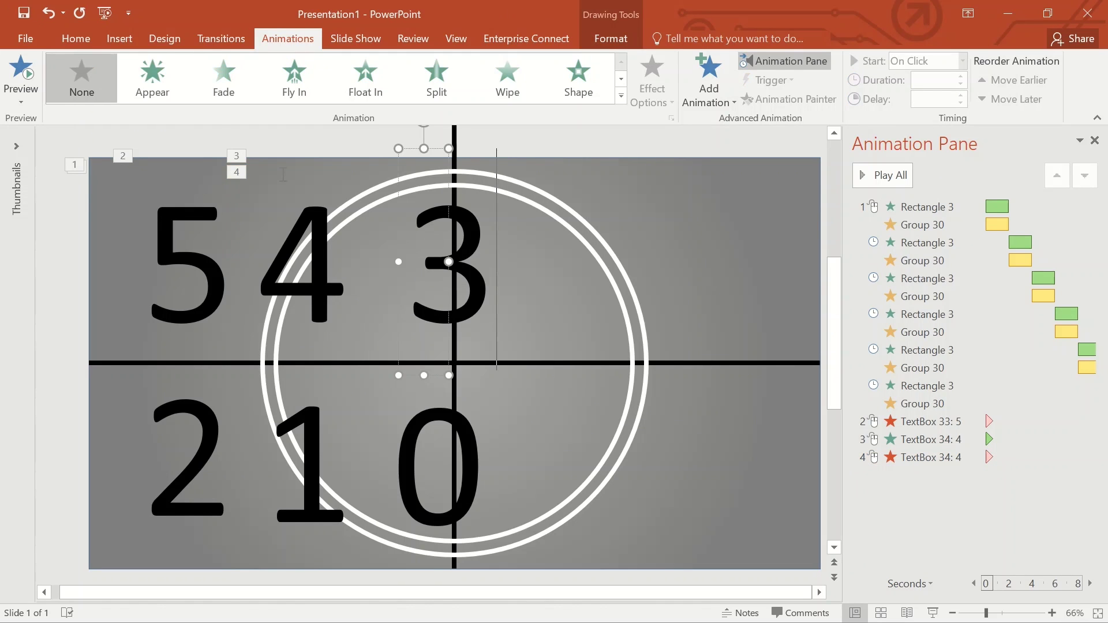
click(152, 81)
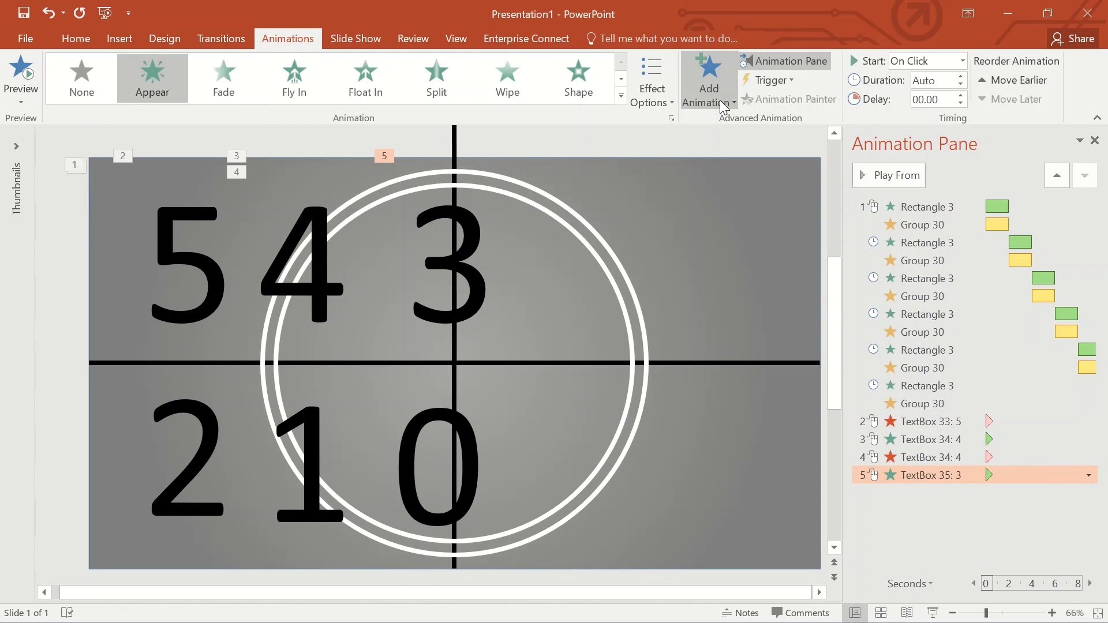
click(710, 87)
scroll(717, 423, down, 5)
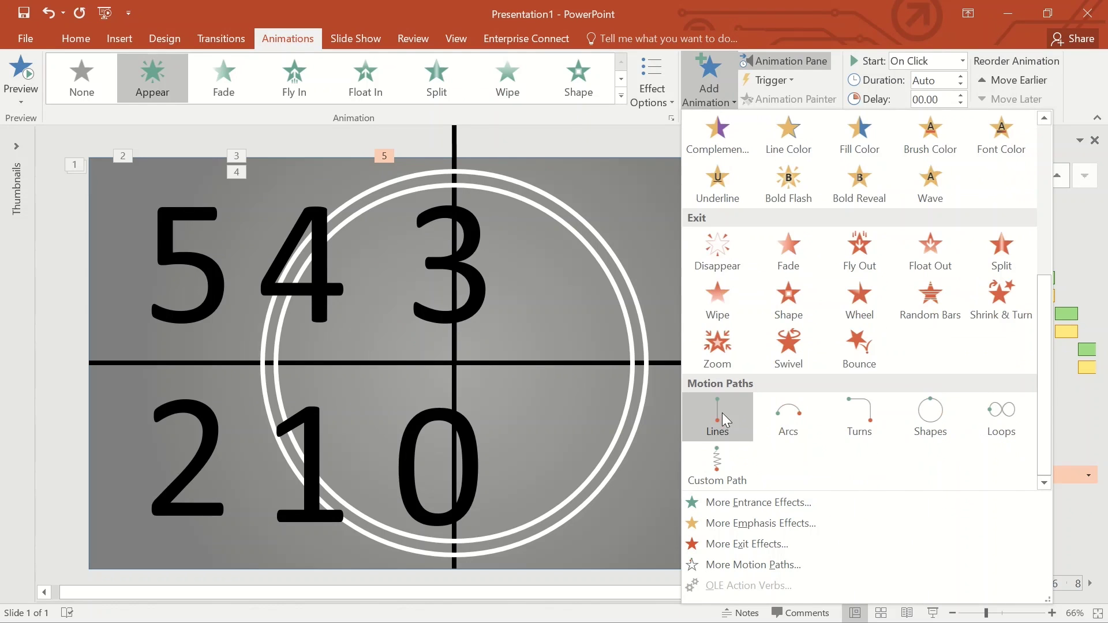
click(718, 259)
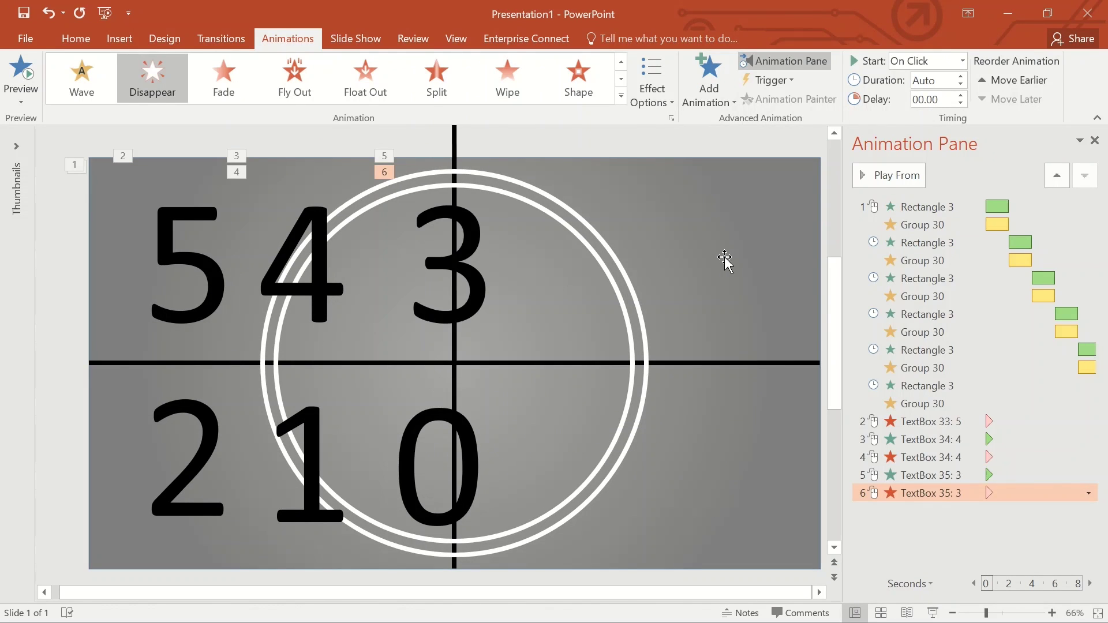
Give the 2 and 1 digits an Appear entrance plus an added Disappear exit
click(178, 416)
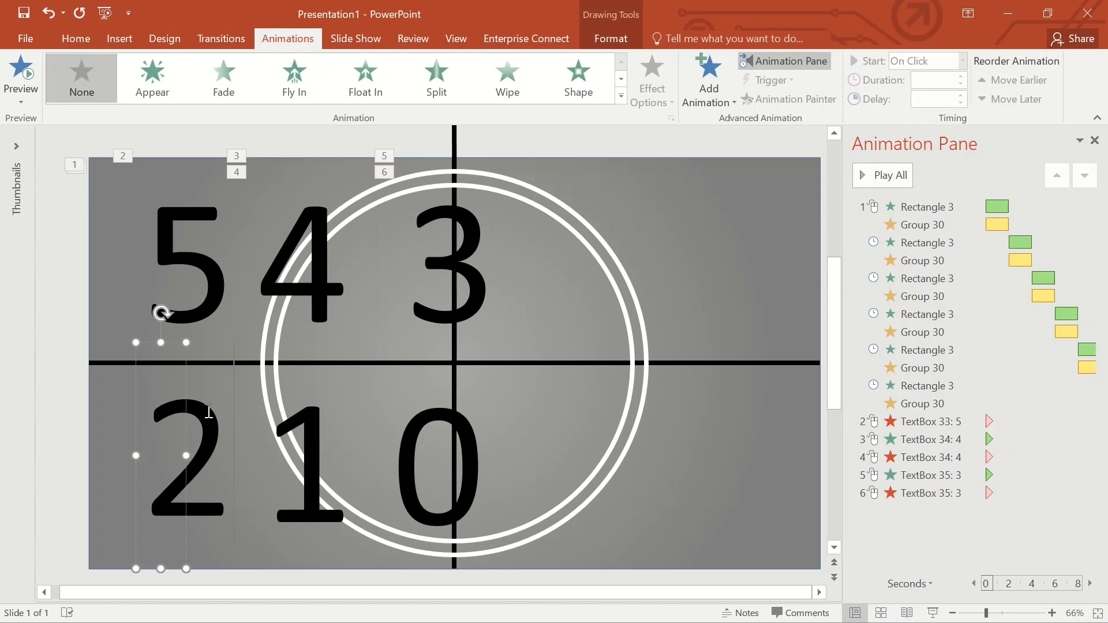
click(162, 87)
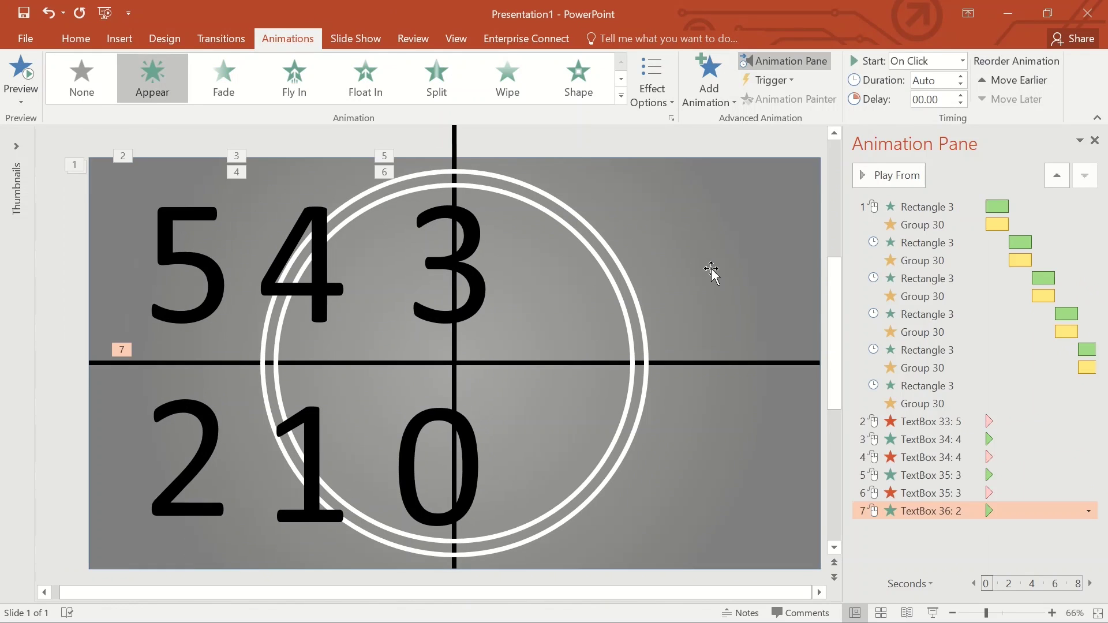
click(709, 87)
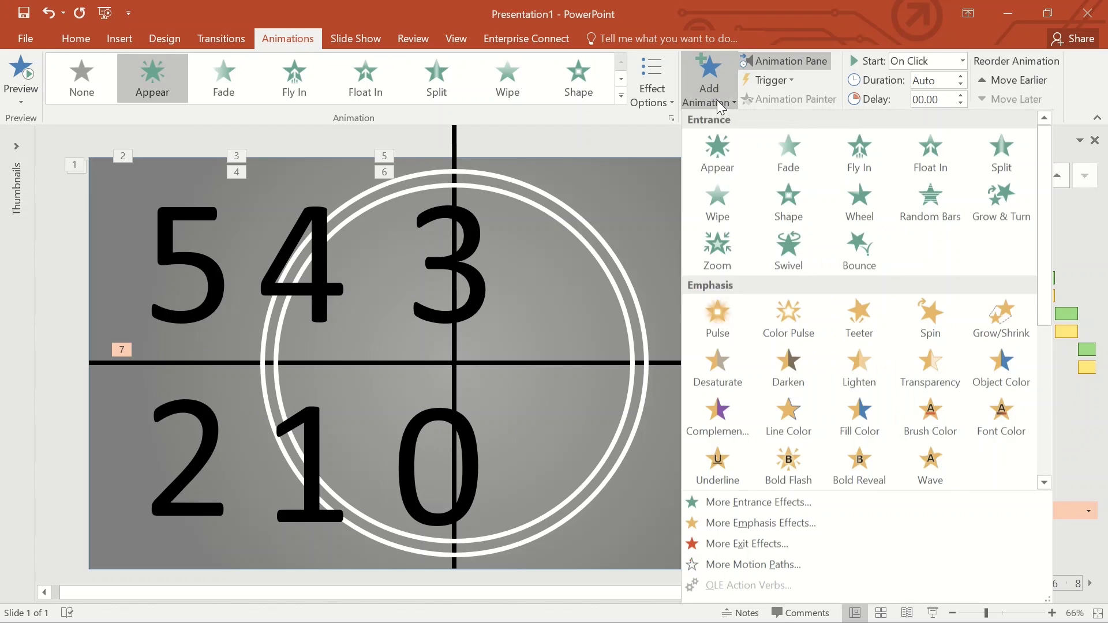
scroll(755, 324, down, 3)
click(718, 251)
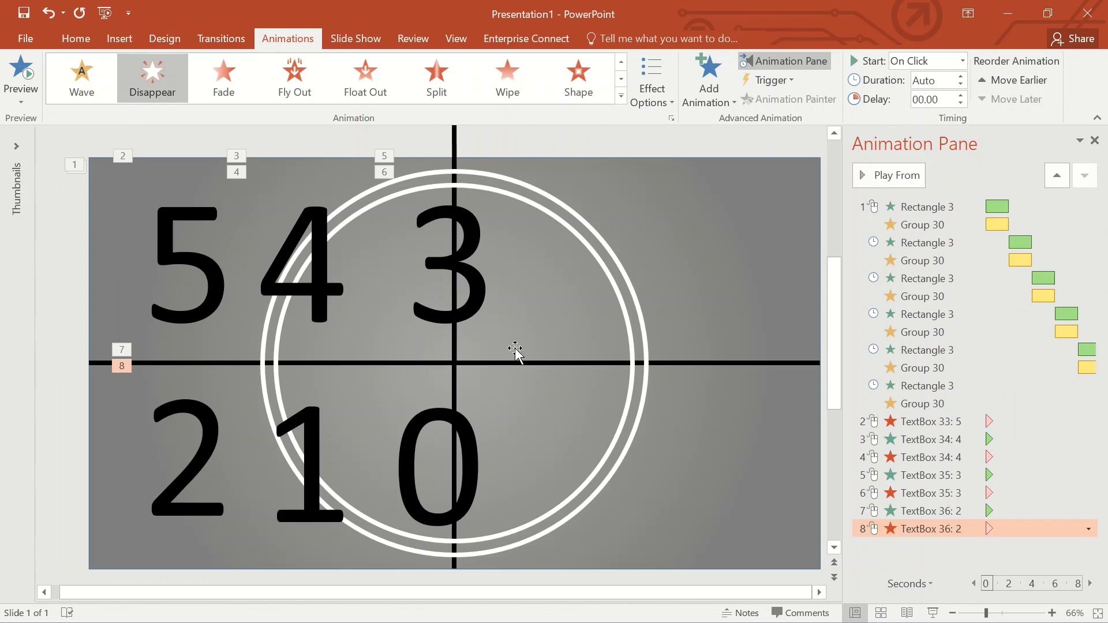
click(297, 417)
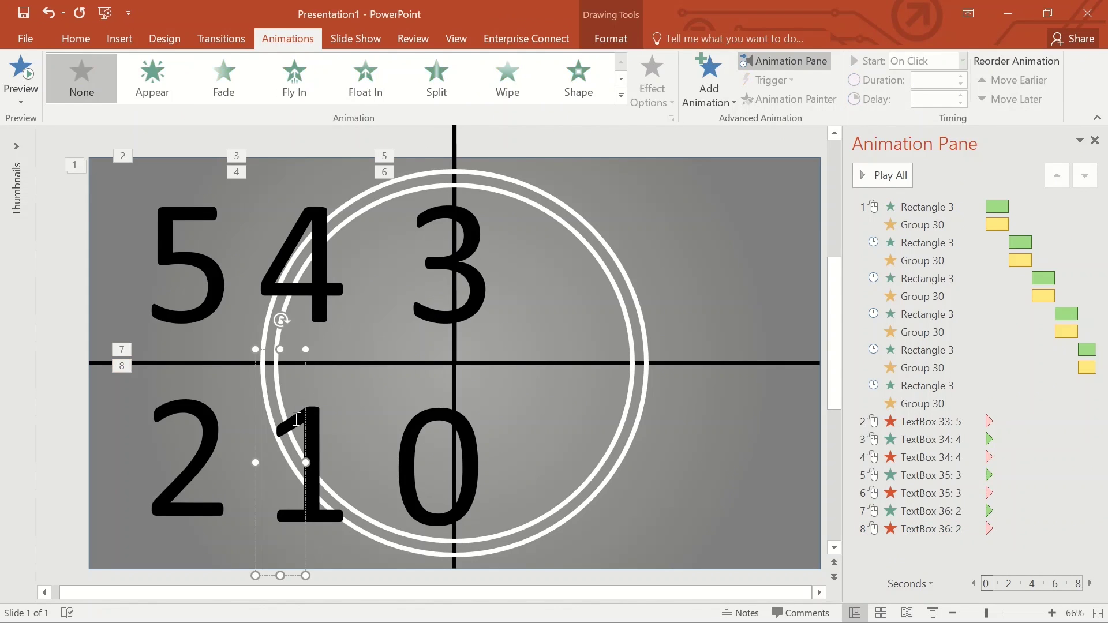
click(151, 87)
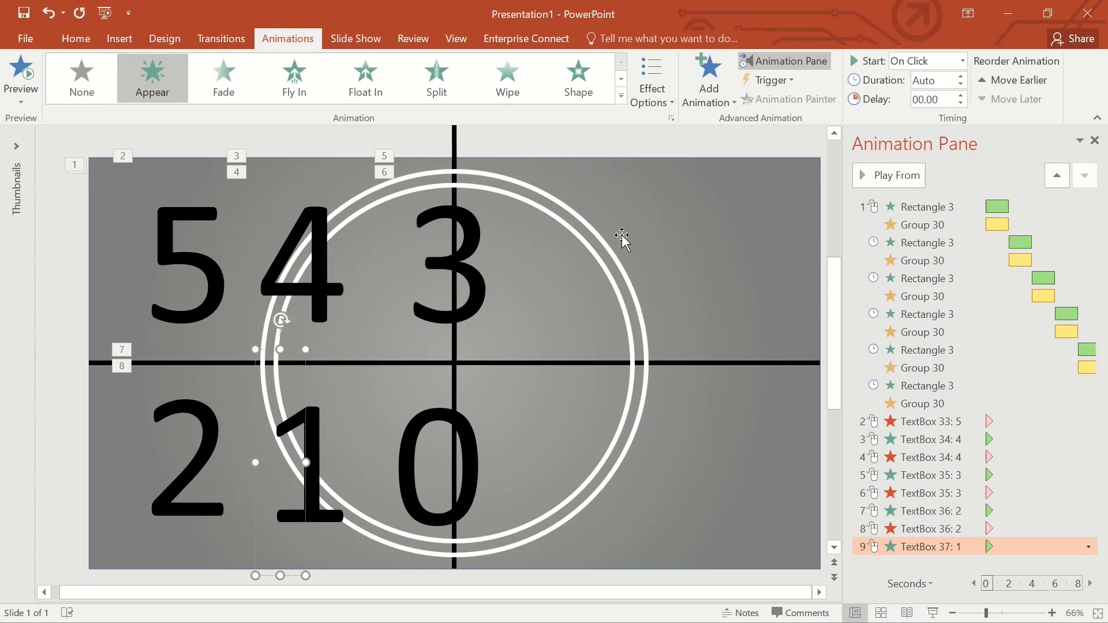
click(719, 104)
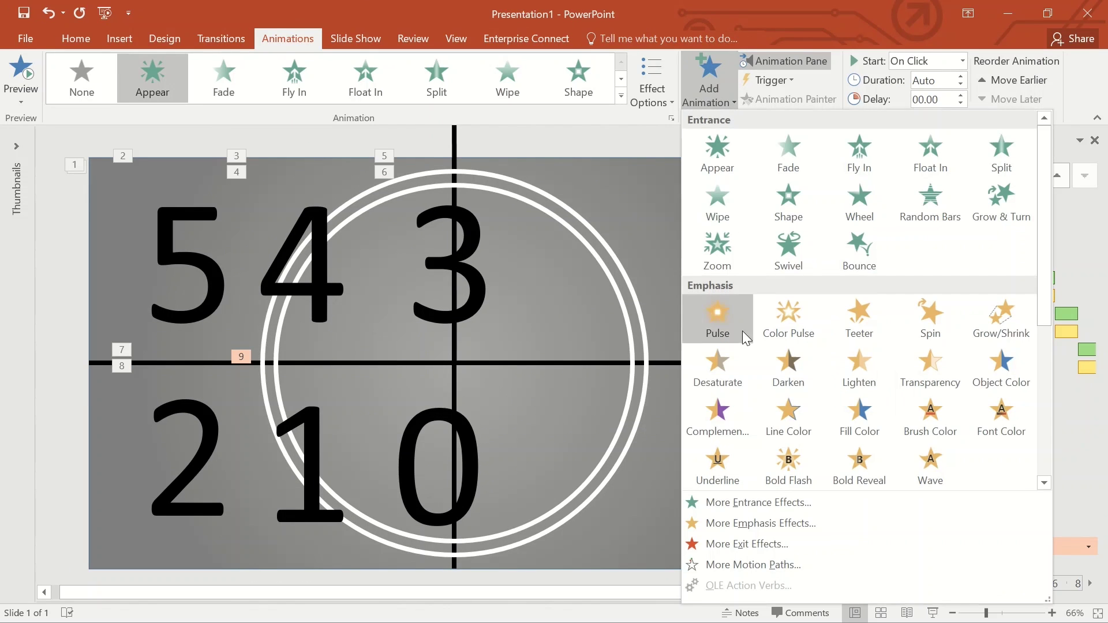
scroll(750, 369, down, 3)
click(718, 392)
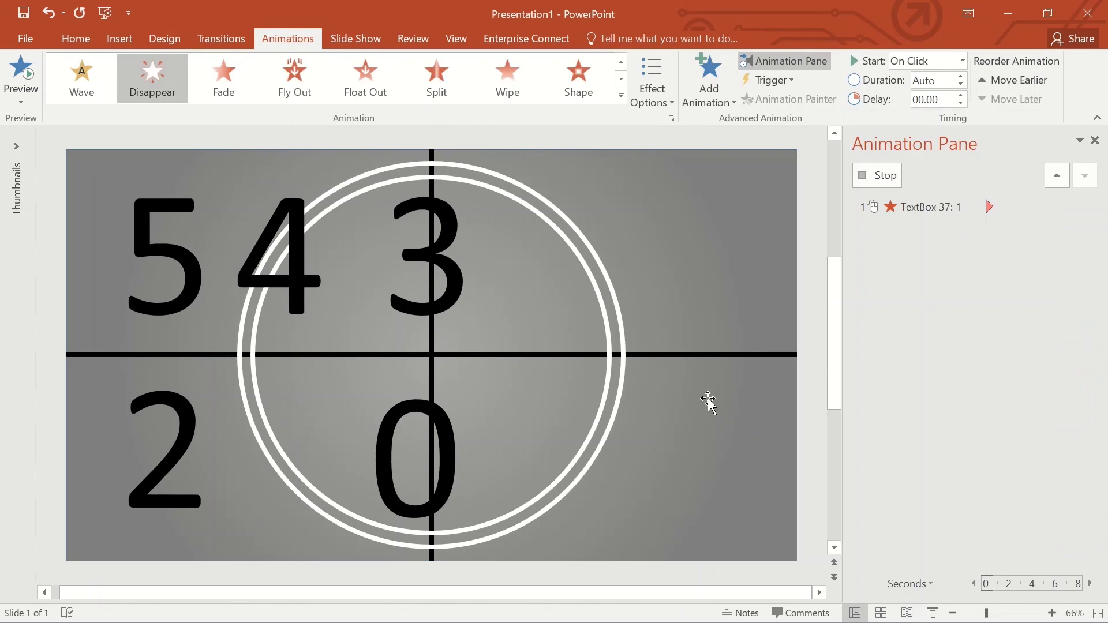
Give the 0 digit an Appear entrance and widen the Animation Pane
click(452, 419)
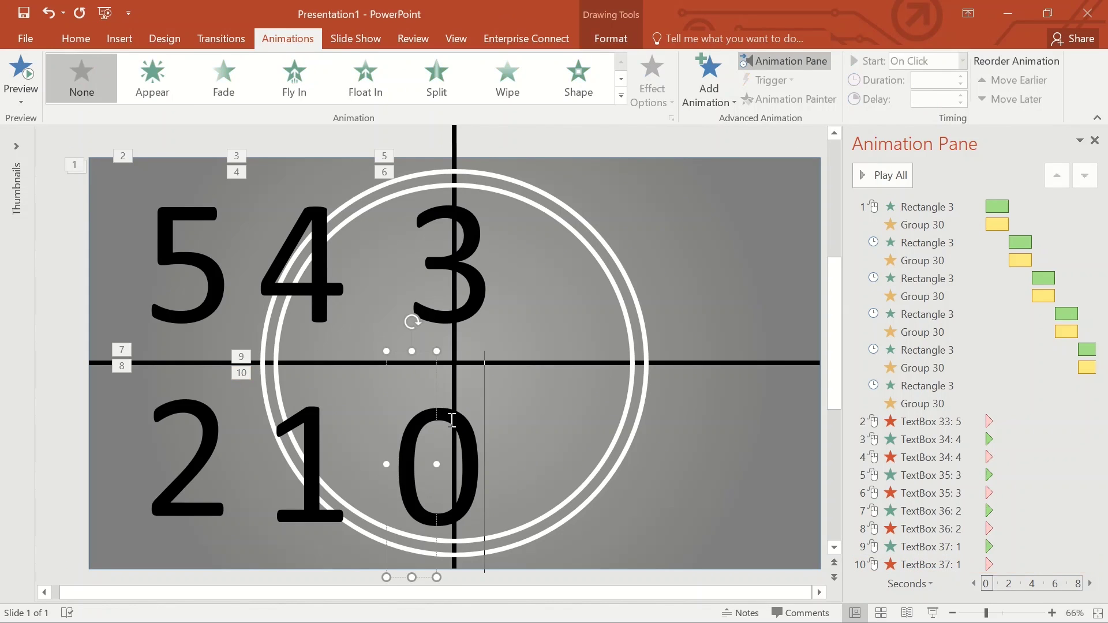
click(152, 79)
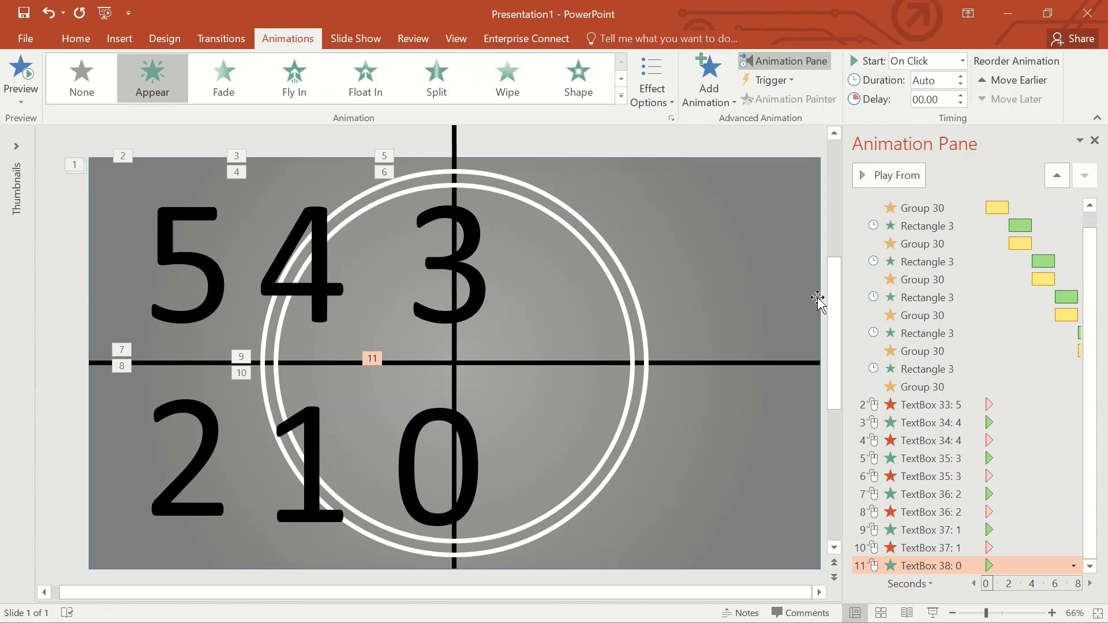
drag(841, 299, 739, 302)
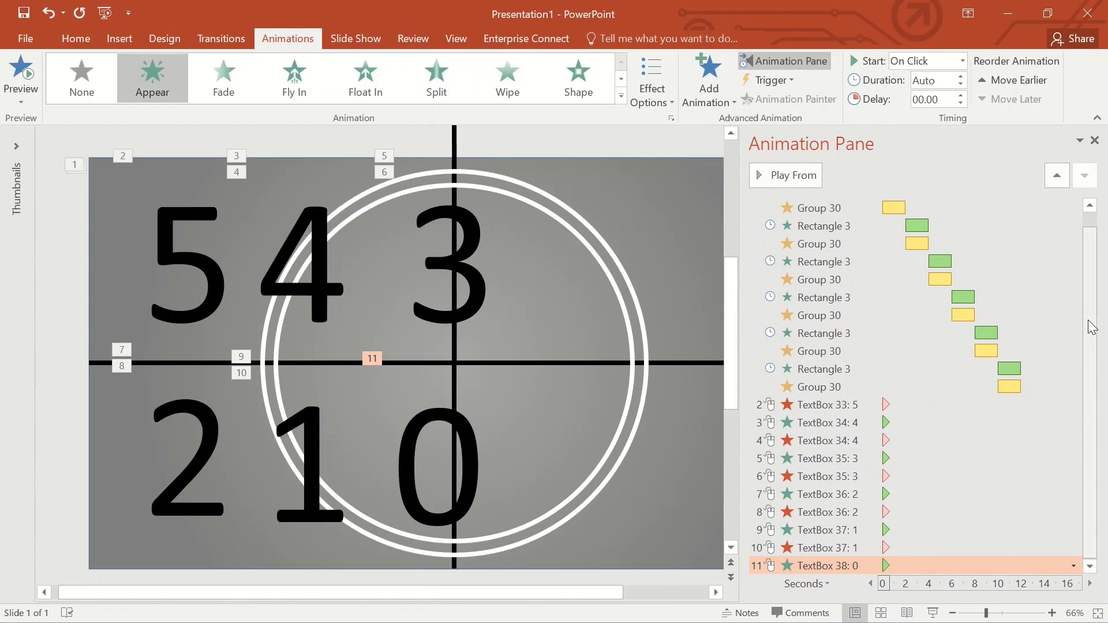
Move the 5's Disappear and the 4's Appear/Disappear pair after their wheel turns
scroll(1092, 306, up, 1)
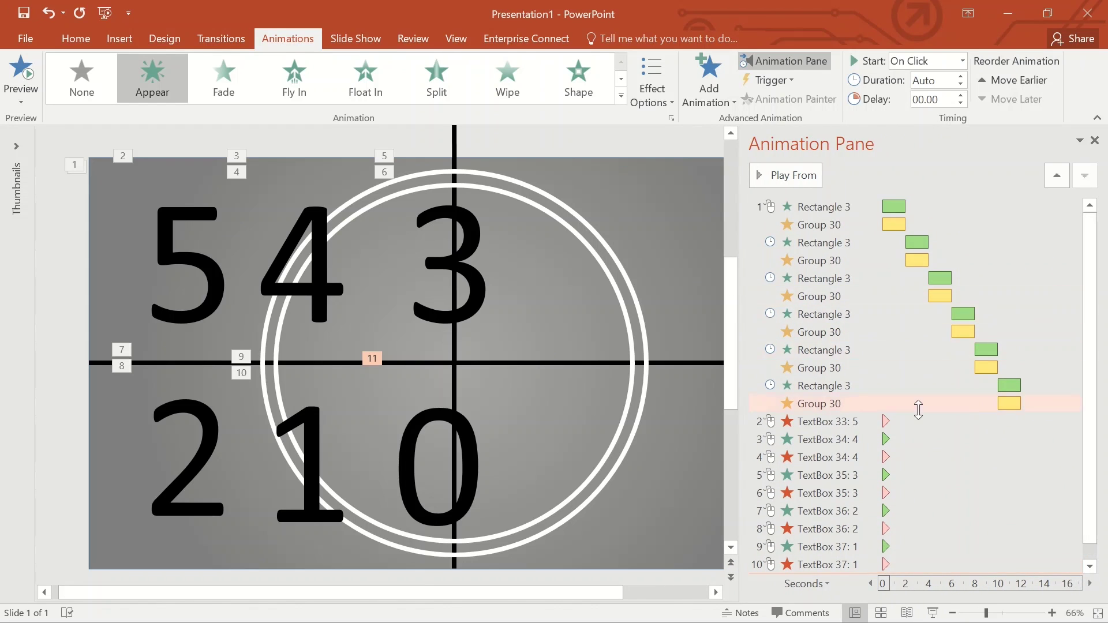
click(839, 423)
drag(835, 423, 856, 244)
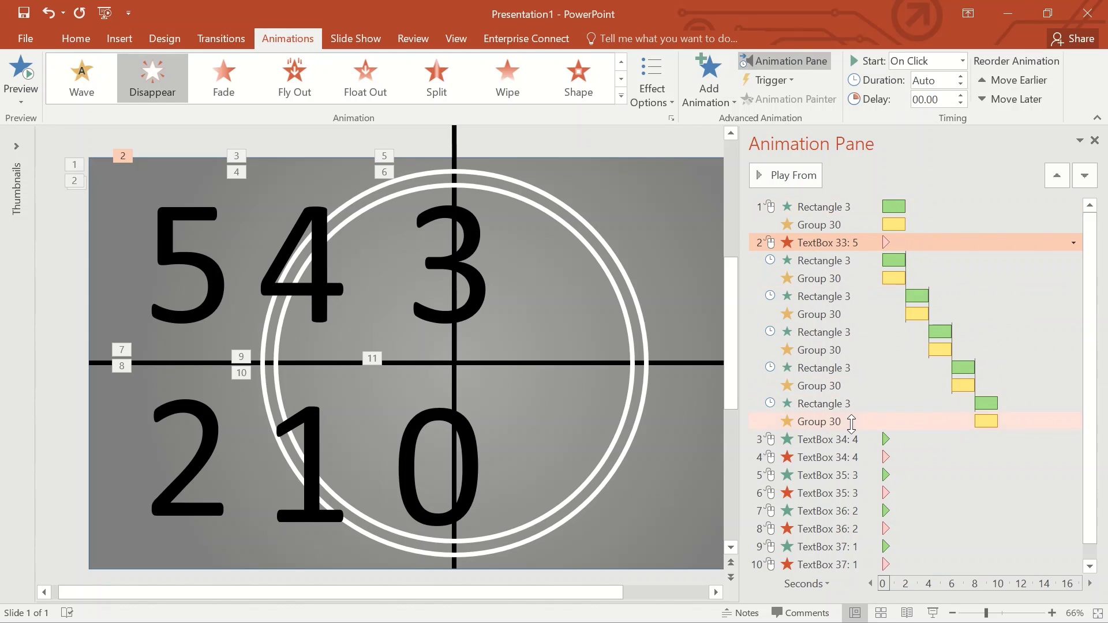
click(832, 440)
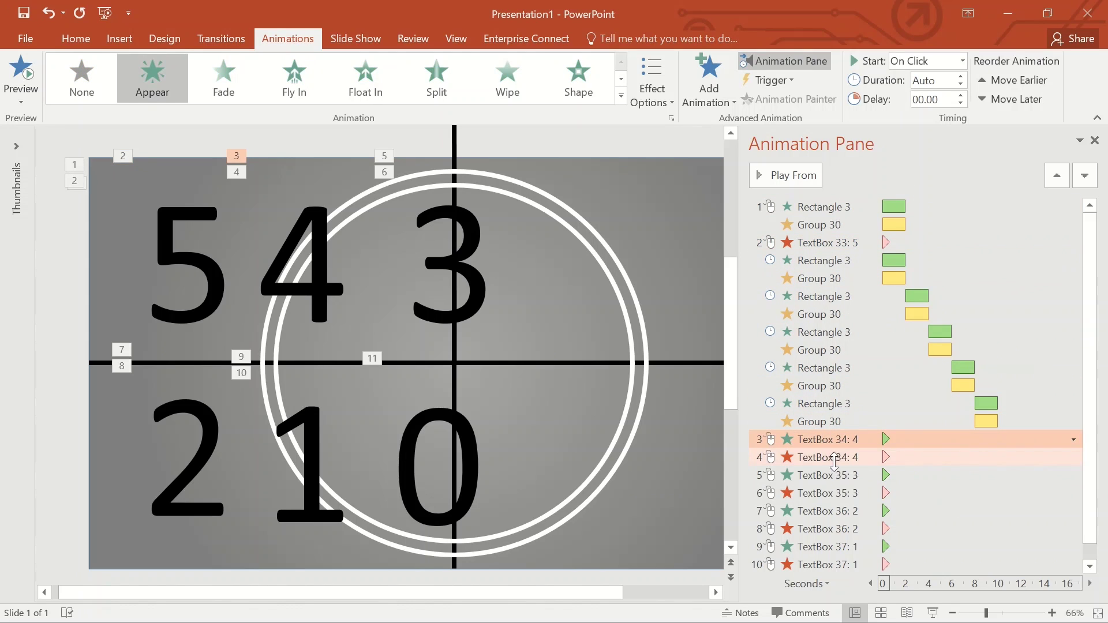
ctrl+click(833, 458)
drag(845, 438, 852, 300)
Move the 3's and 2's Appear/Disappear pairs after their matching wheel turns
scroll(1093, 389, down, 1)
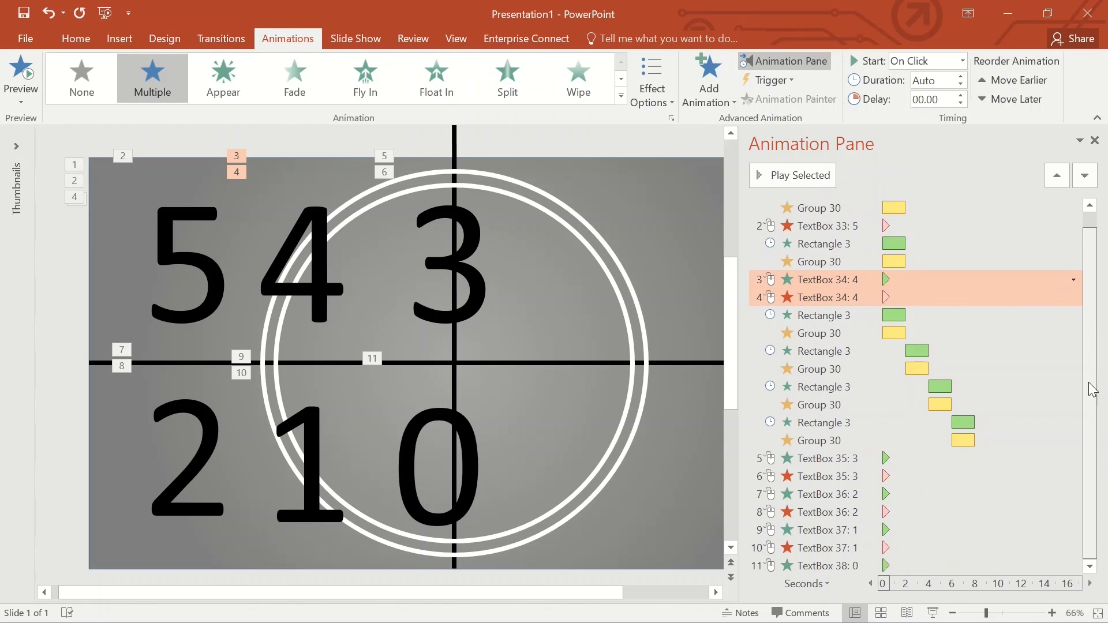
click(854, 460)
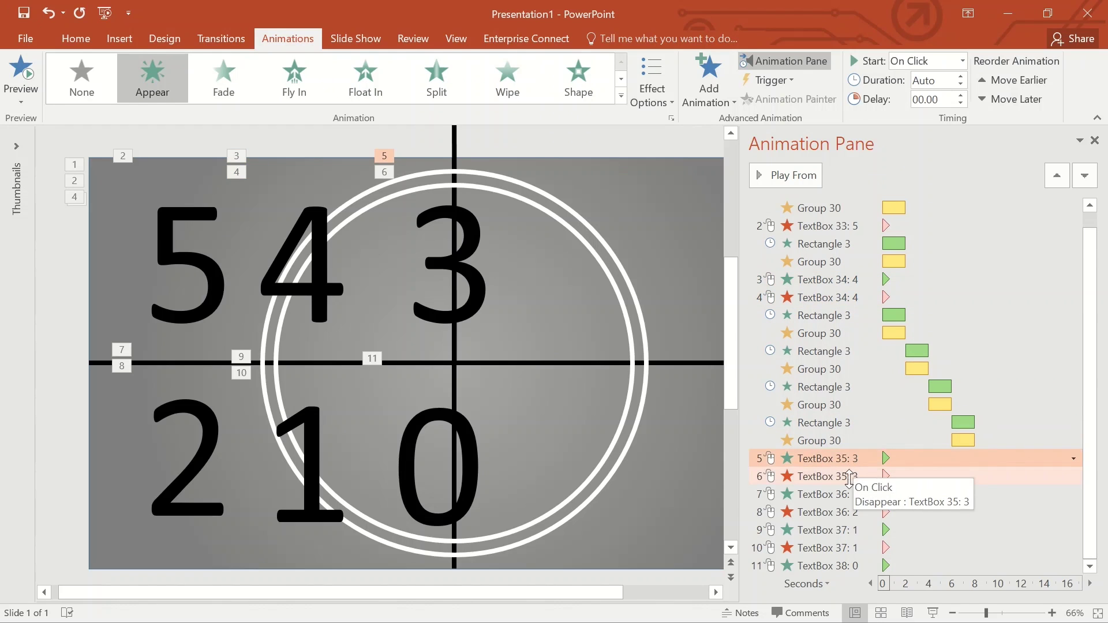
key(shift+Down)
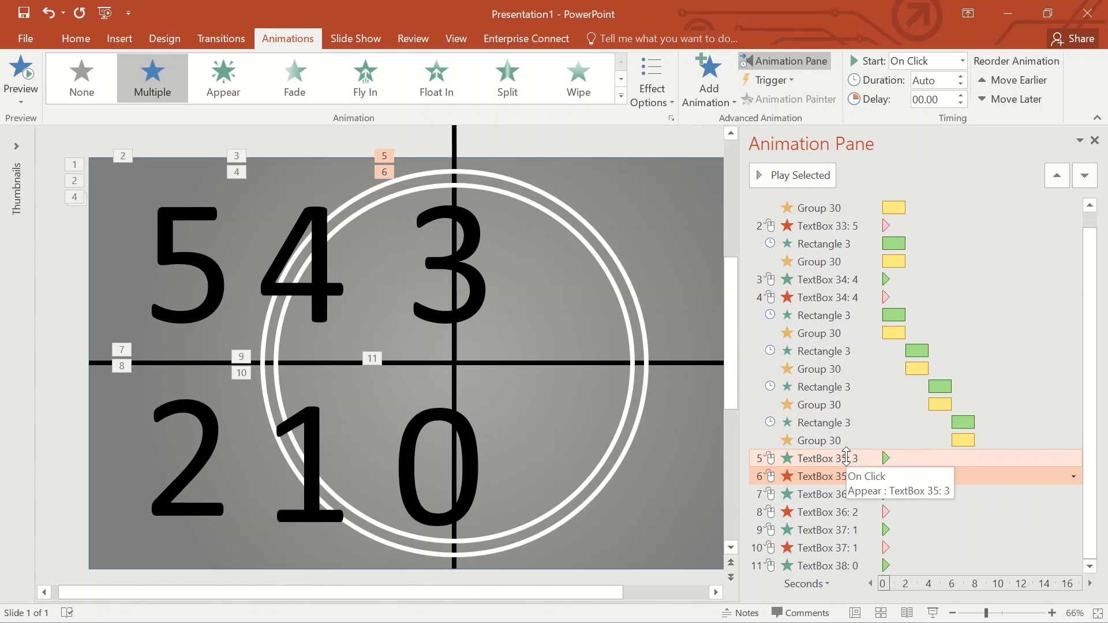
drag(846, 458, 847, 353)
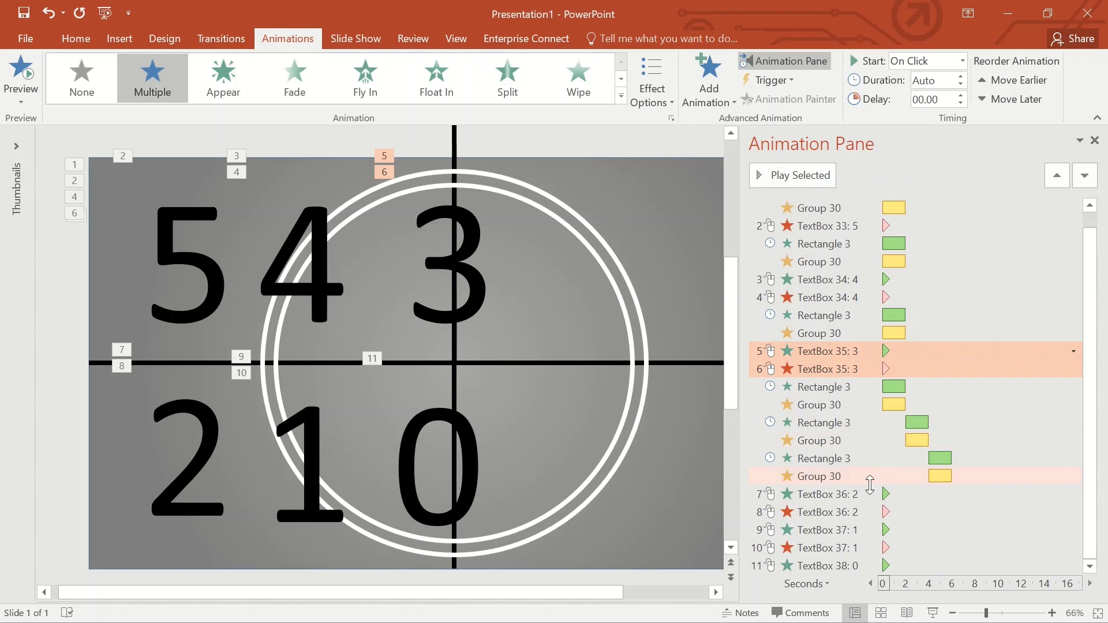
click(828, 495)
shift+click(828, 512)
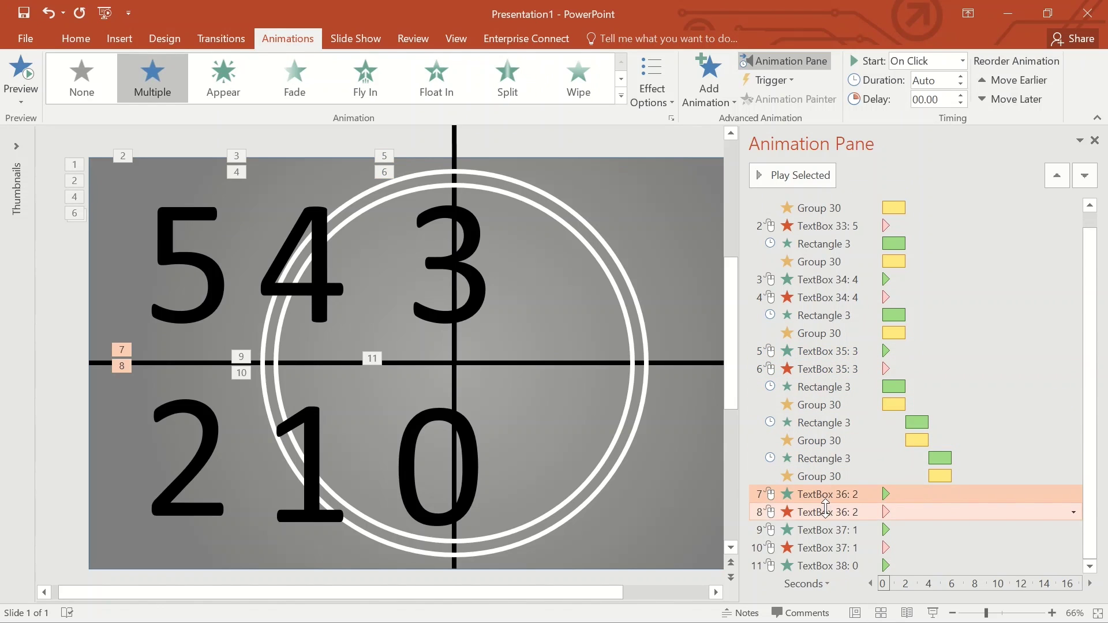
drag(828, 512, 835, 423)
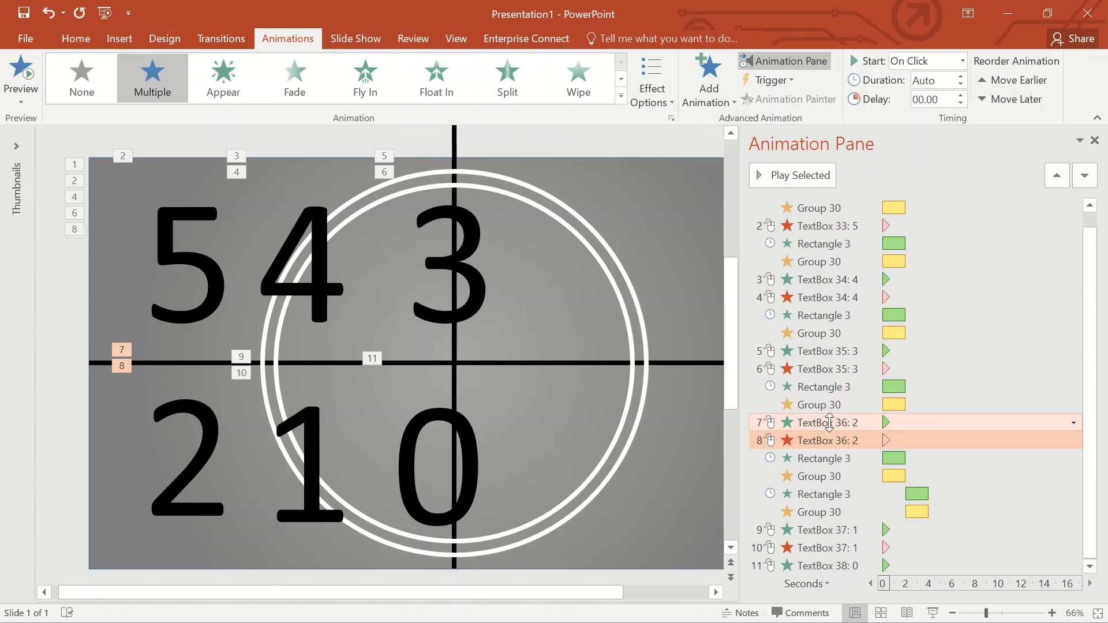
Move the 1's Appear/Disappear pair after the next wheel turn
click(846, 532)
shift+click(843, 547)
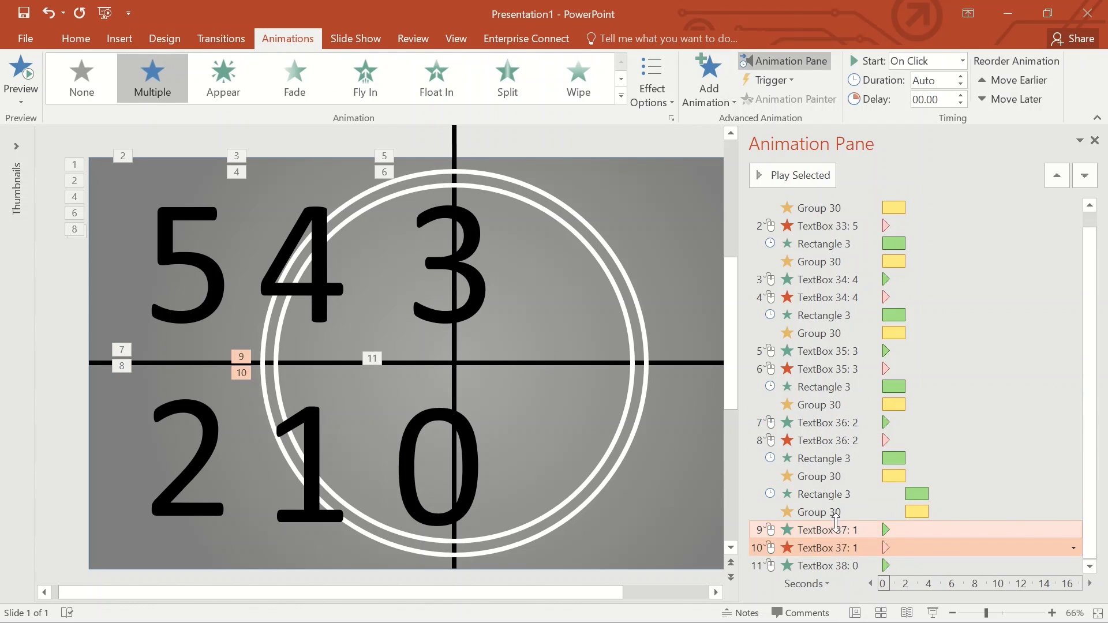
drag(835, 525, 848, 494)
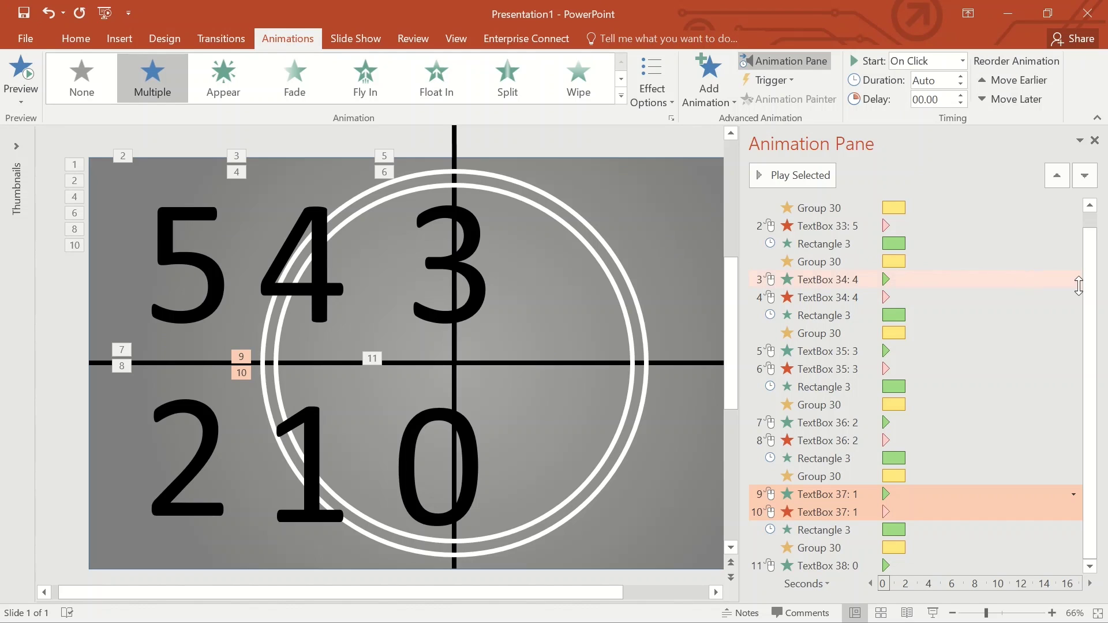
scroll(1090, 231, up, 1)
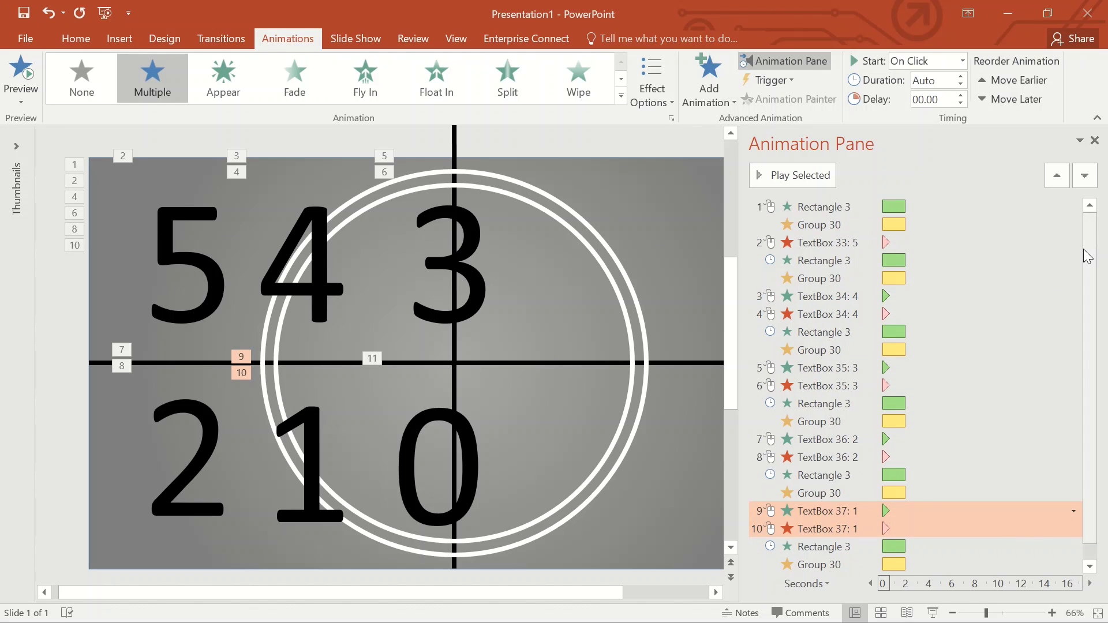
click(834, 244)
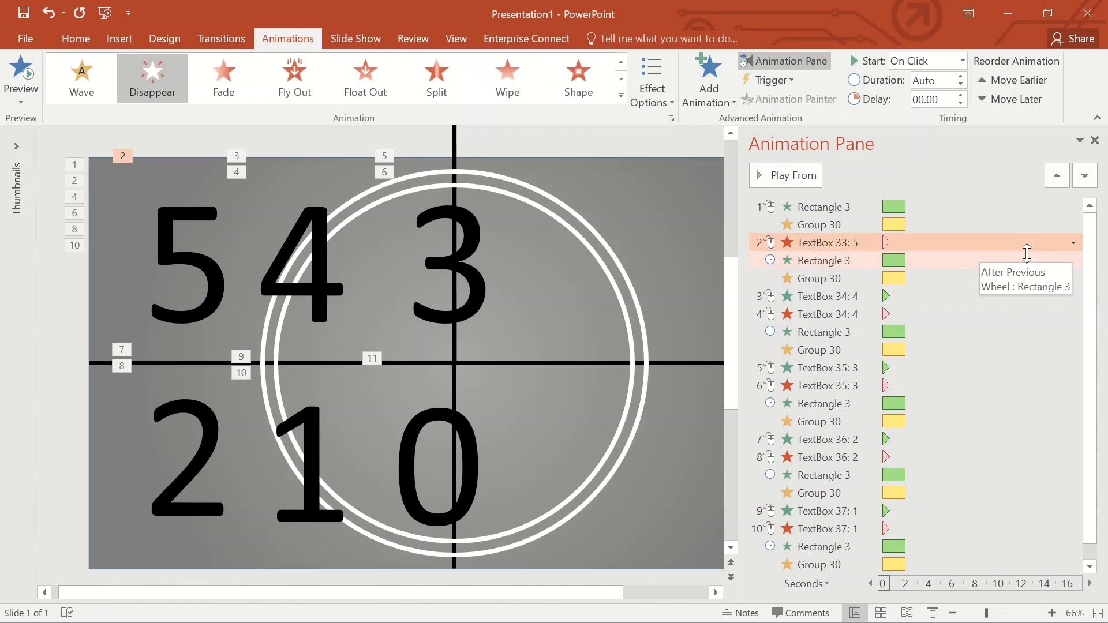
Set the 5's Disappear and 4's Appear to With Previous, the 4's Disappear to After Previous
click(1073, 243)
click(1004, 281)
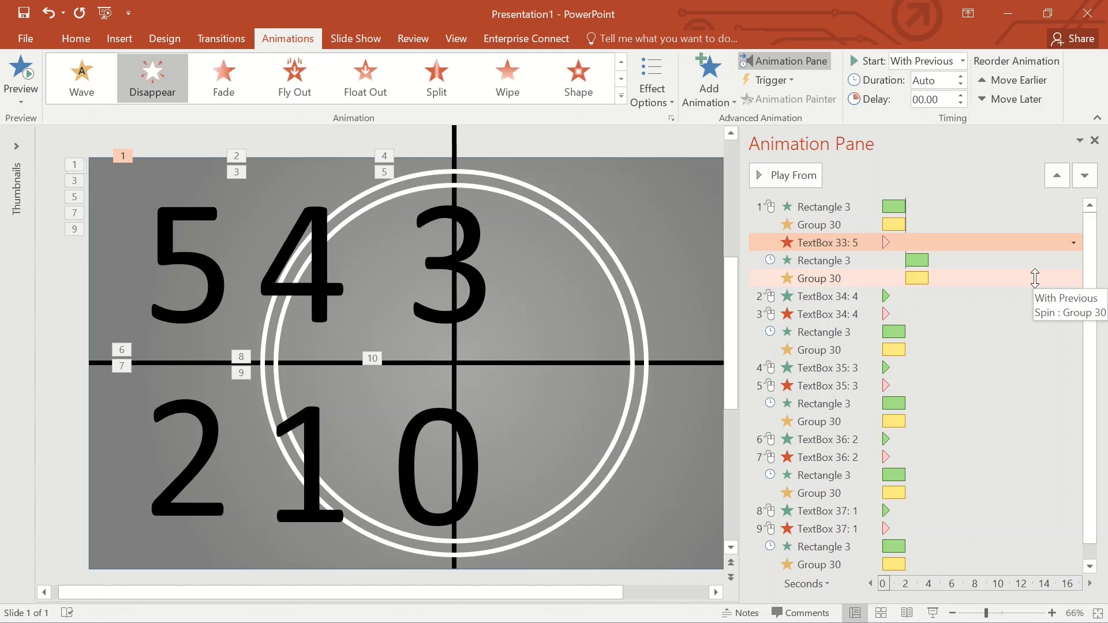
click(1004, 297)
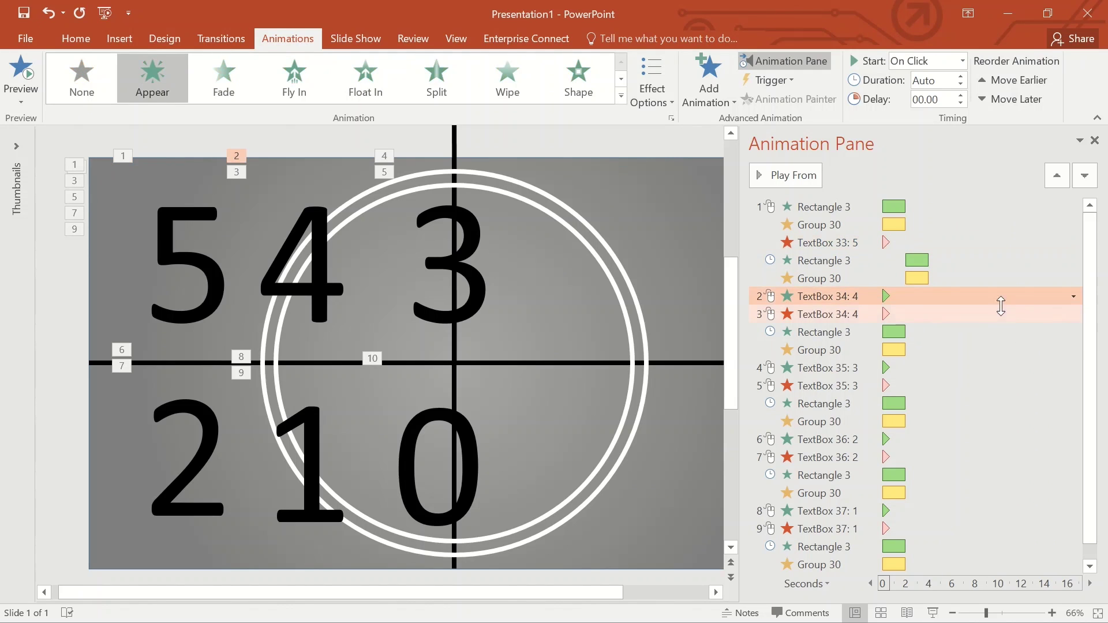
click(1073, 297)
click(1033, 337)
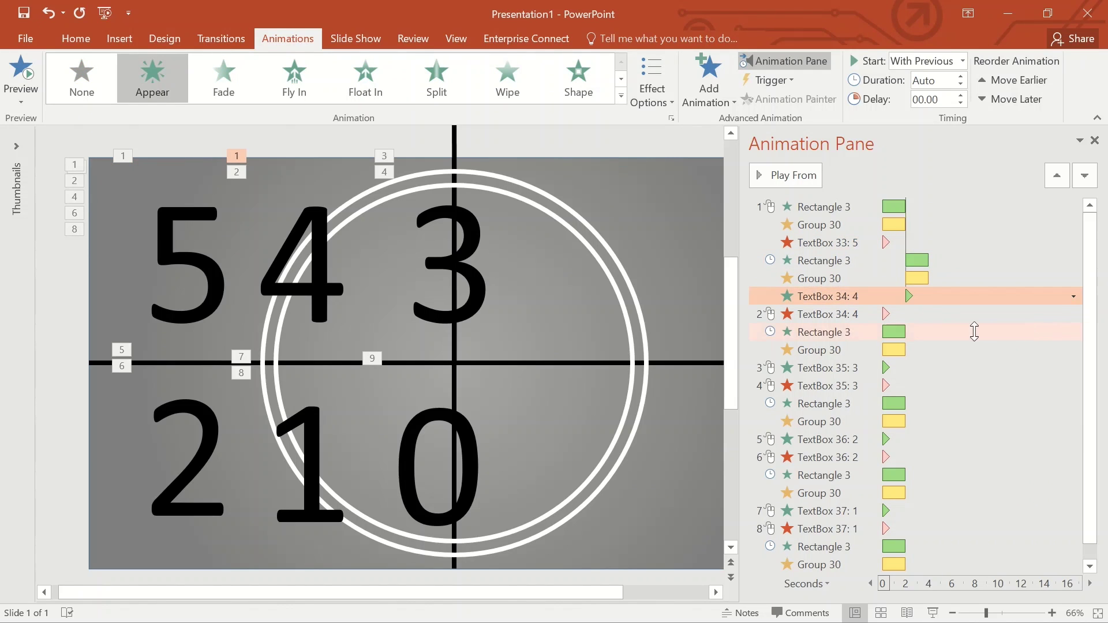
click(825, 316)
click(1073, 314)
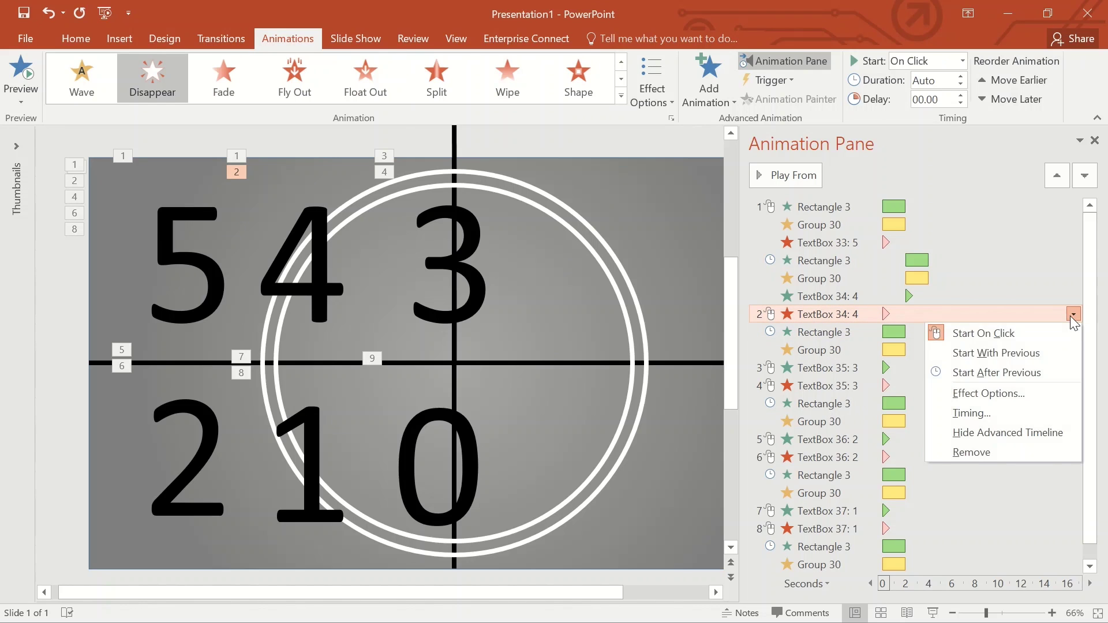
click(1029, 372)
Set the 3's Appear to With Previous and its Disappear to After Previous
click(821, 367)
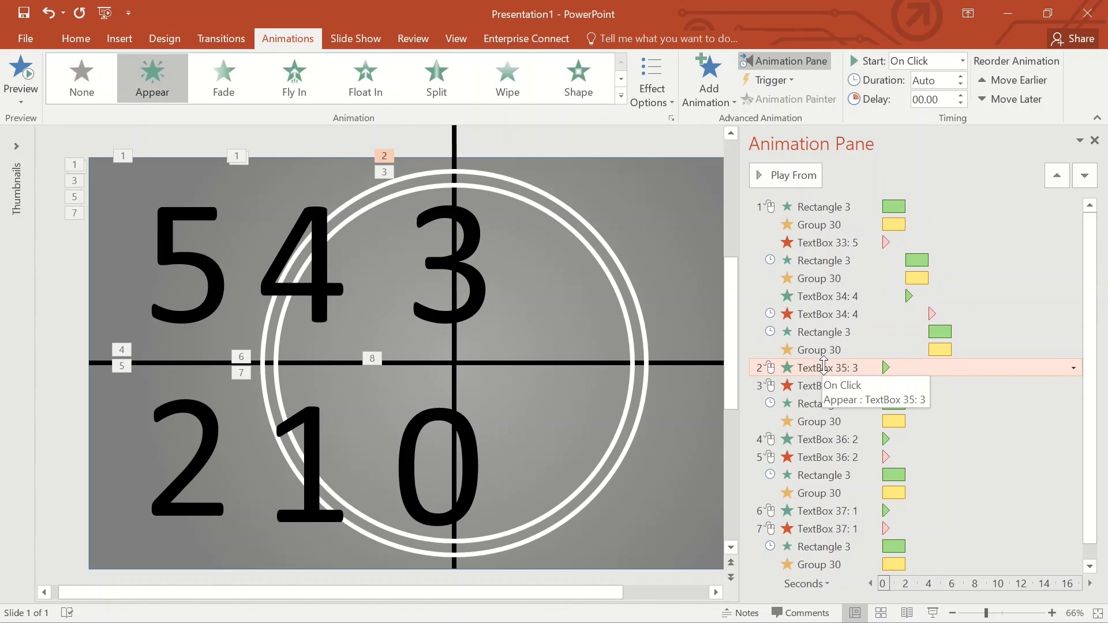
click(1073, 368)
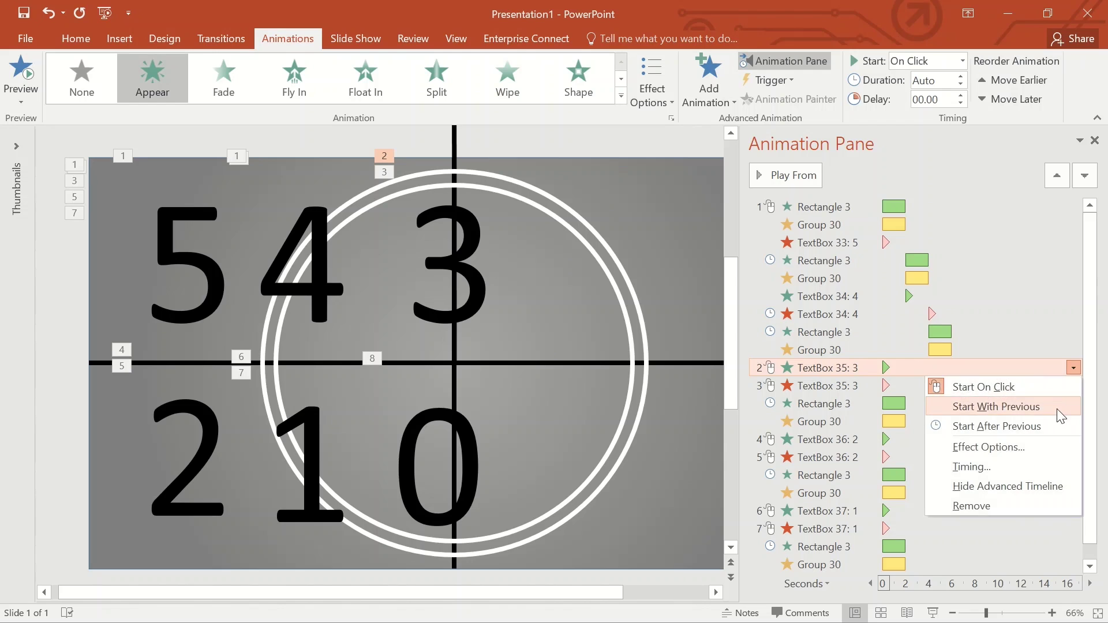
click(996, 407)
click(843, 385)
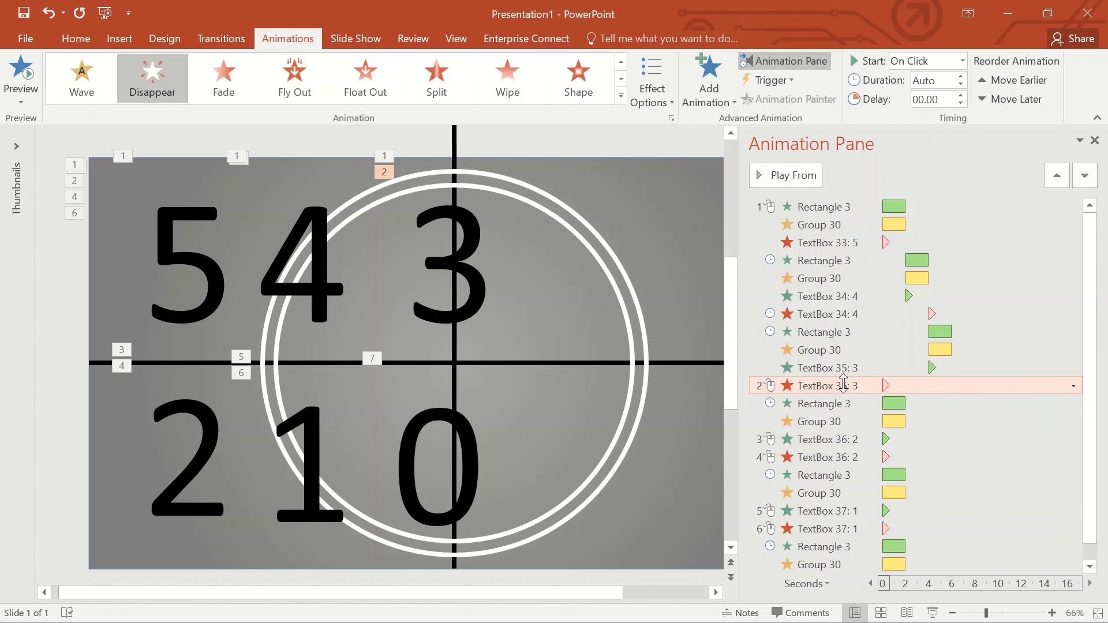
click(1072, 386)
click(1047, 442)
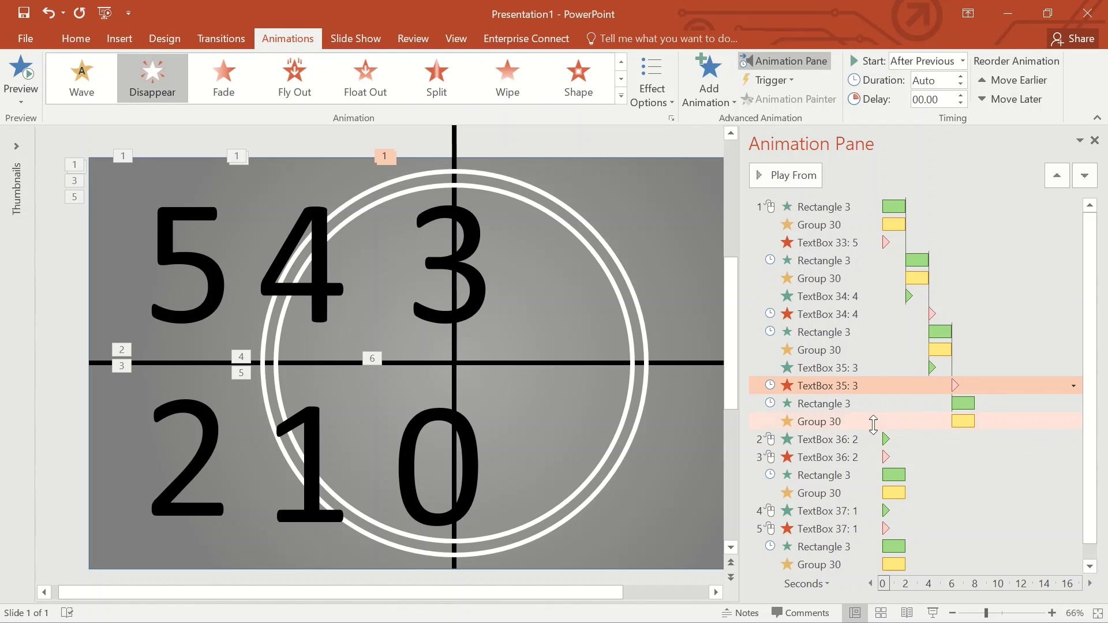
Set the 2's Appear to With Previous and its Disappear to After Previous
click(833, 440)
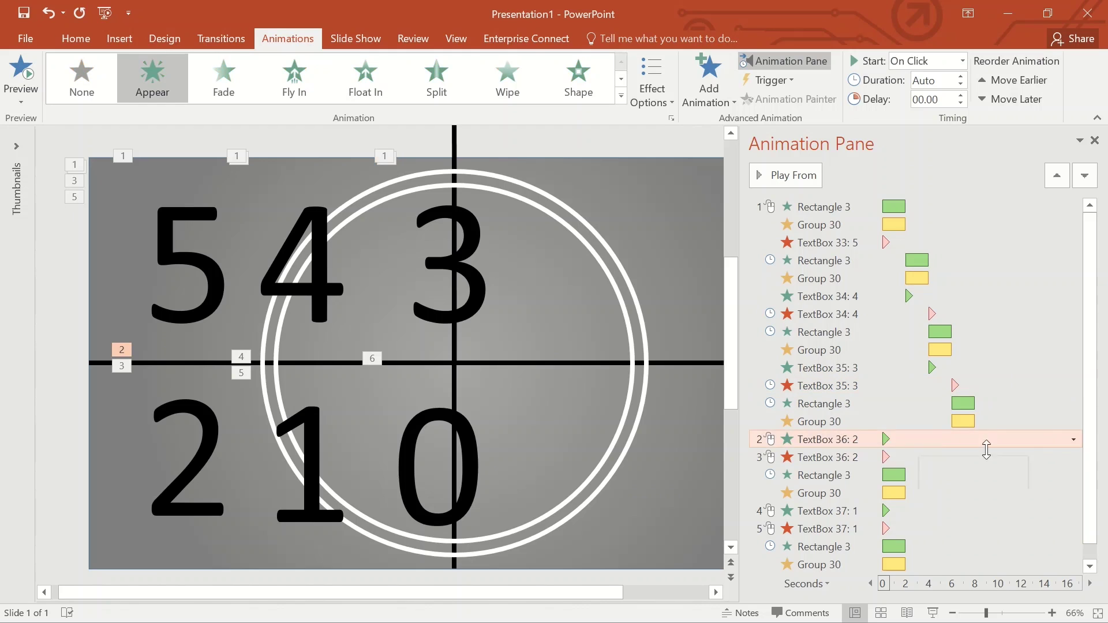
click(1074, 441)
click(1037, 479)
click(862, 458)
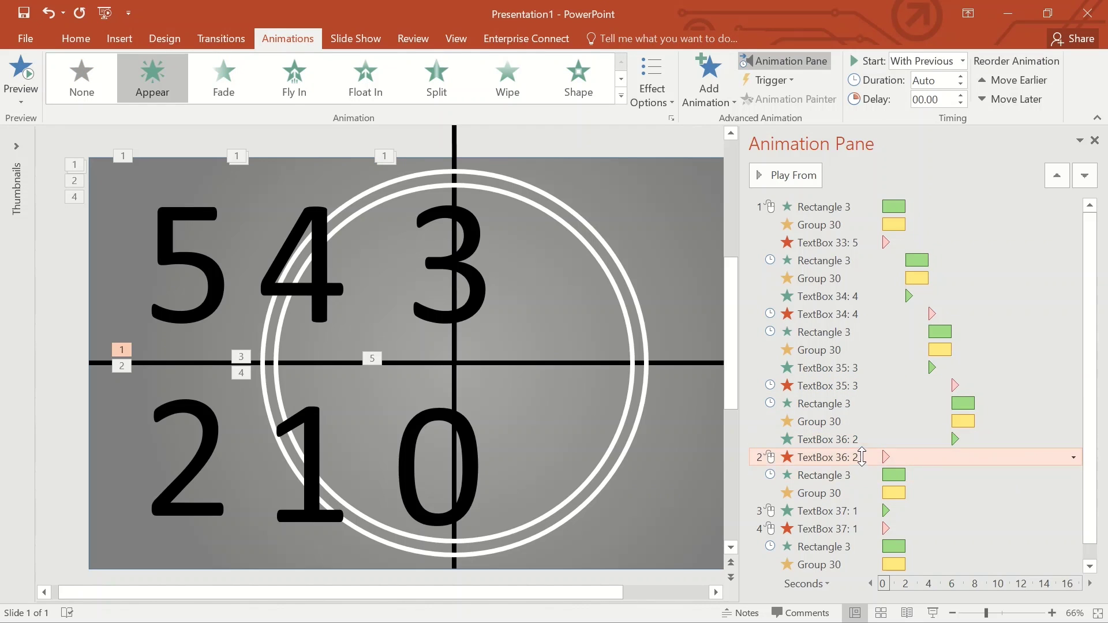
click(1072, 457)
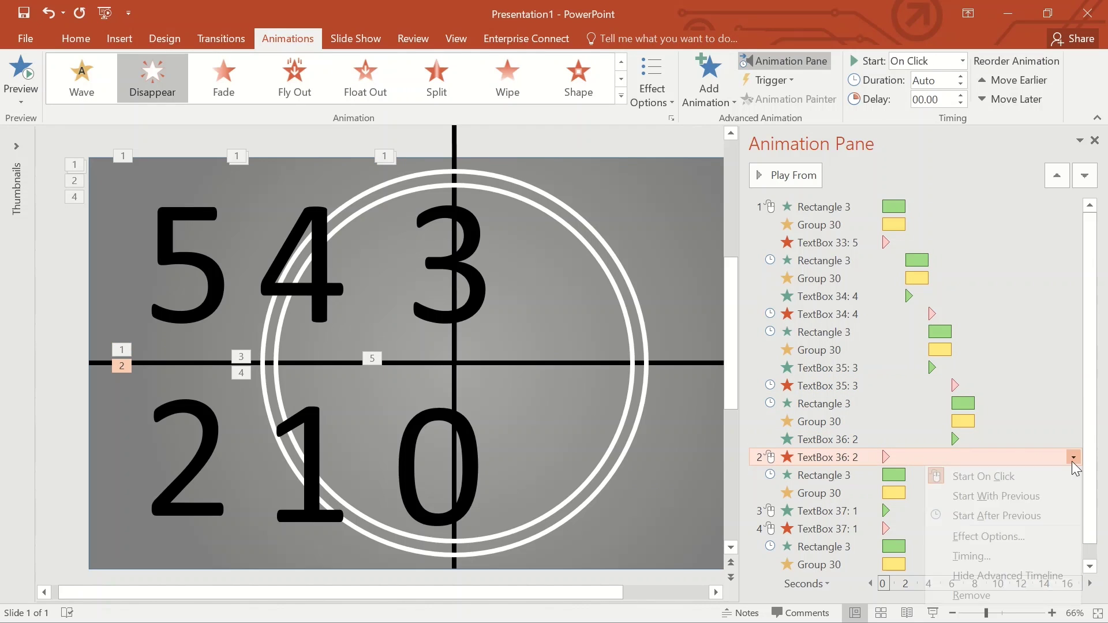
click(1023, 515)
Set the 1's Appear and the 0's Appear to With Previous, and the 1's Disappear to After Previous
scroll(1068, 519, down, 1)
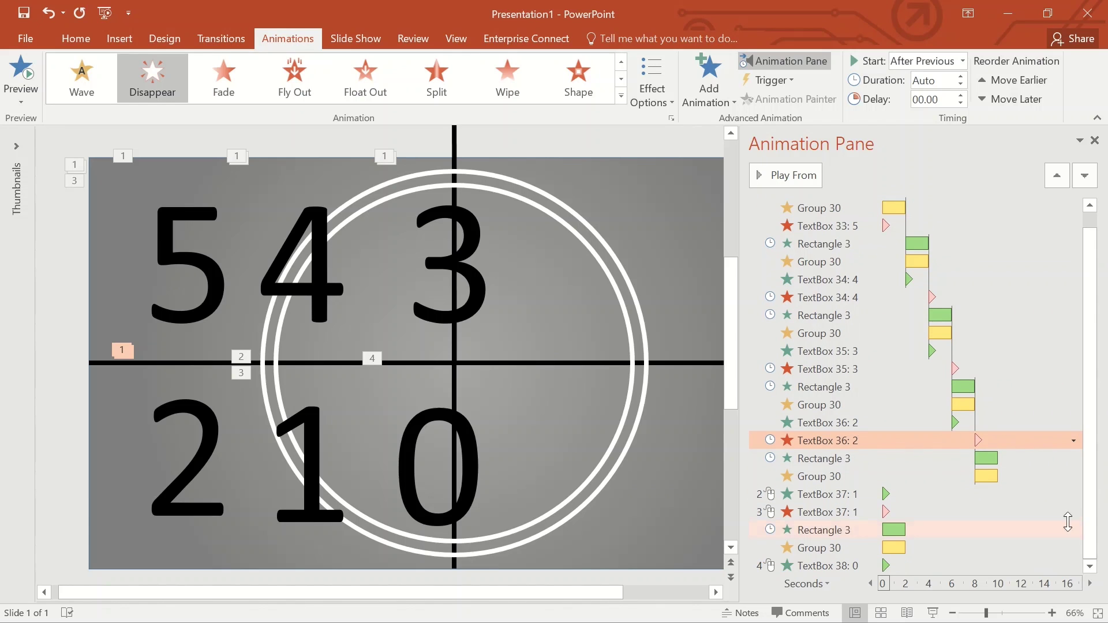
click(851, 500)
click(1074, 494)
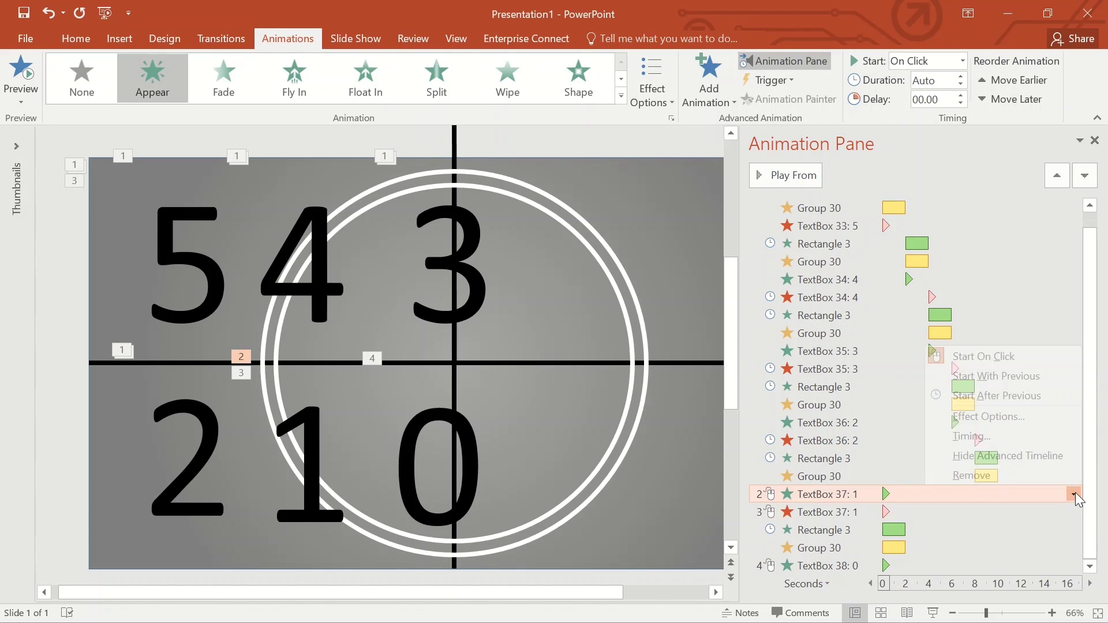
click(1038, 378)
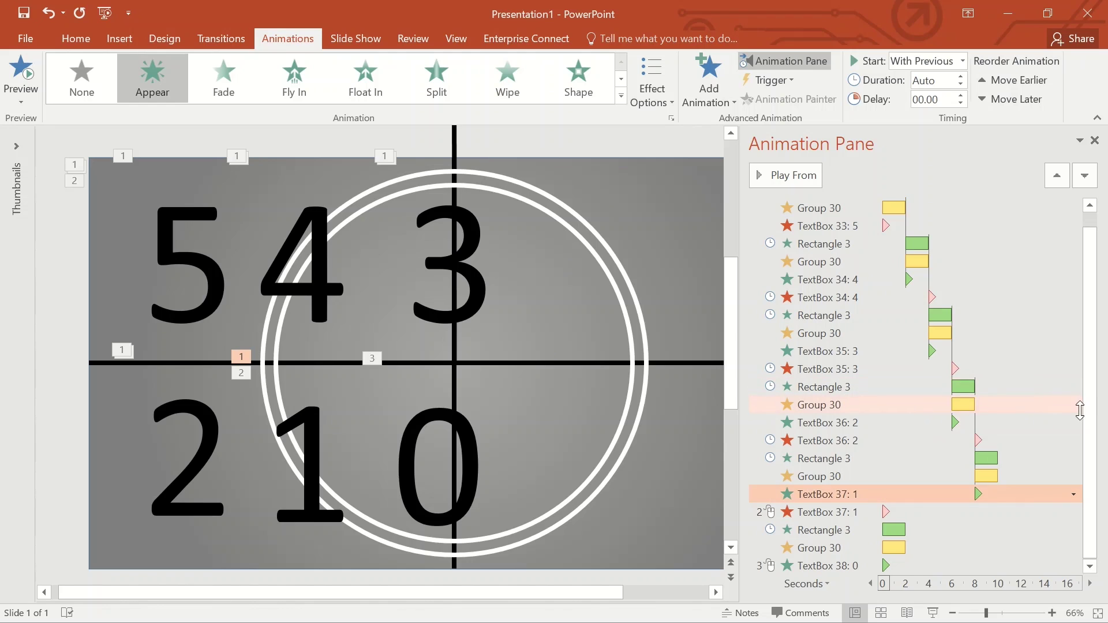
click(929, 512)
click(1074, 512)
click(1060, 415)
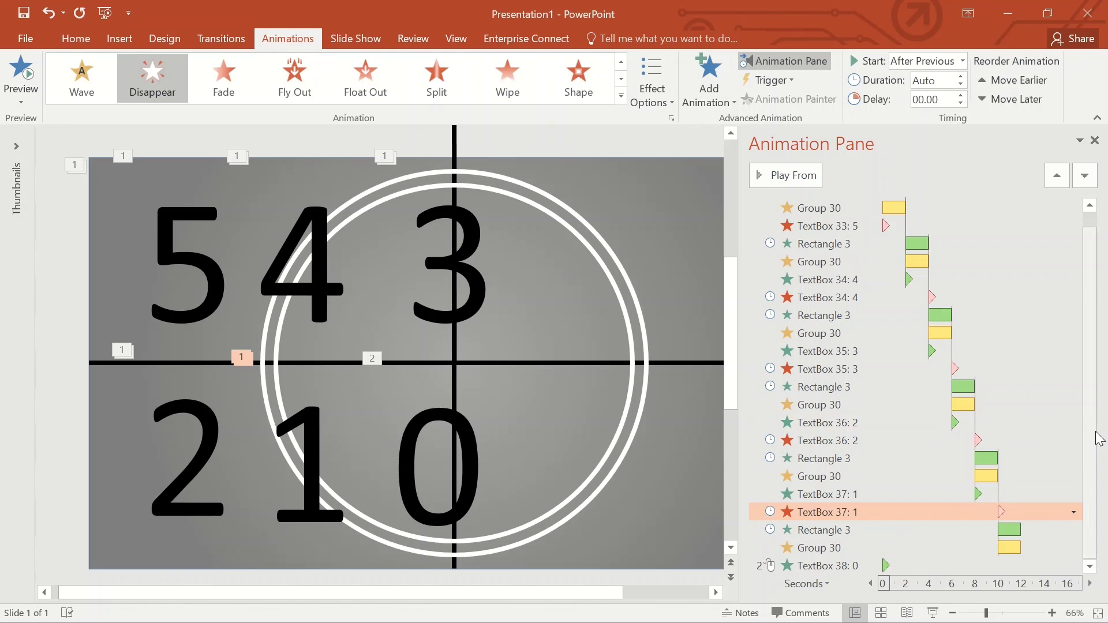
click(962, 565)
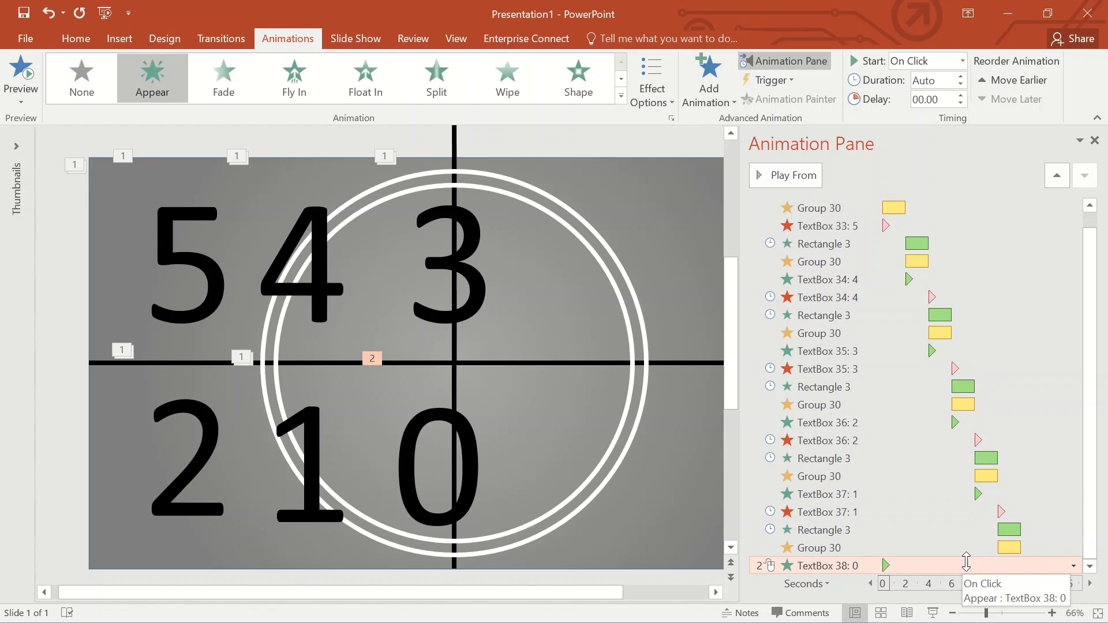
click(1073, 566)
click(1051, 454)
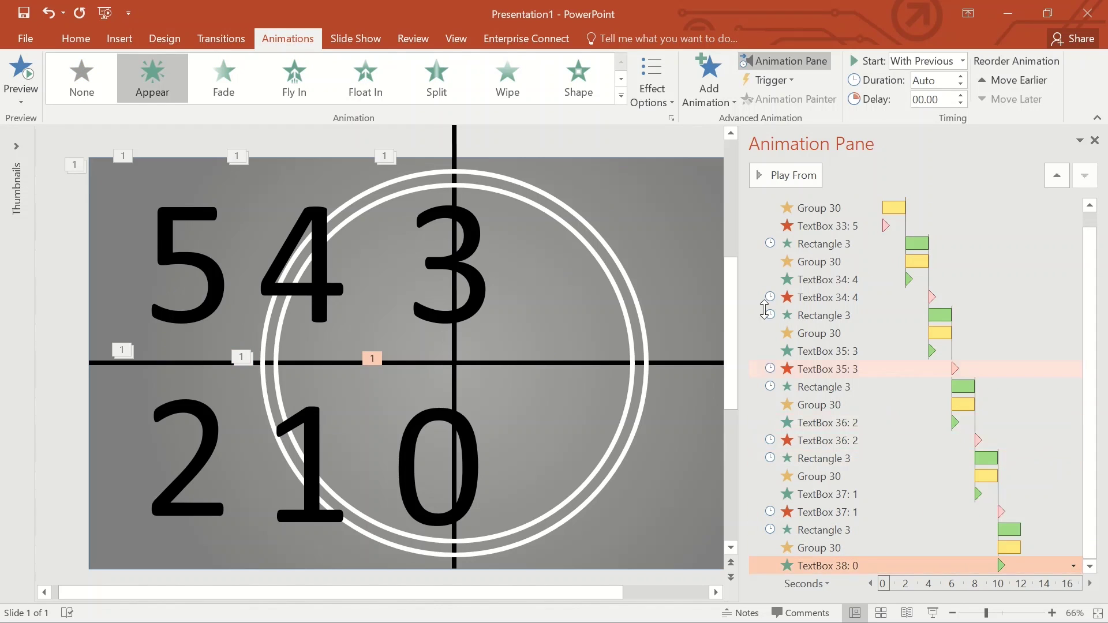
click(660, 239)
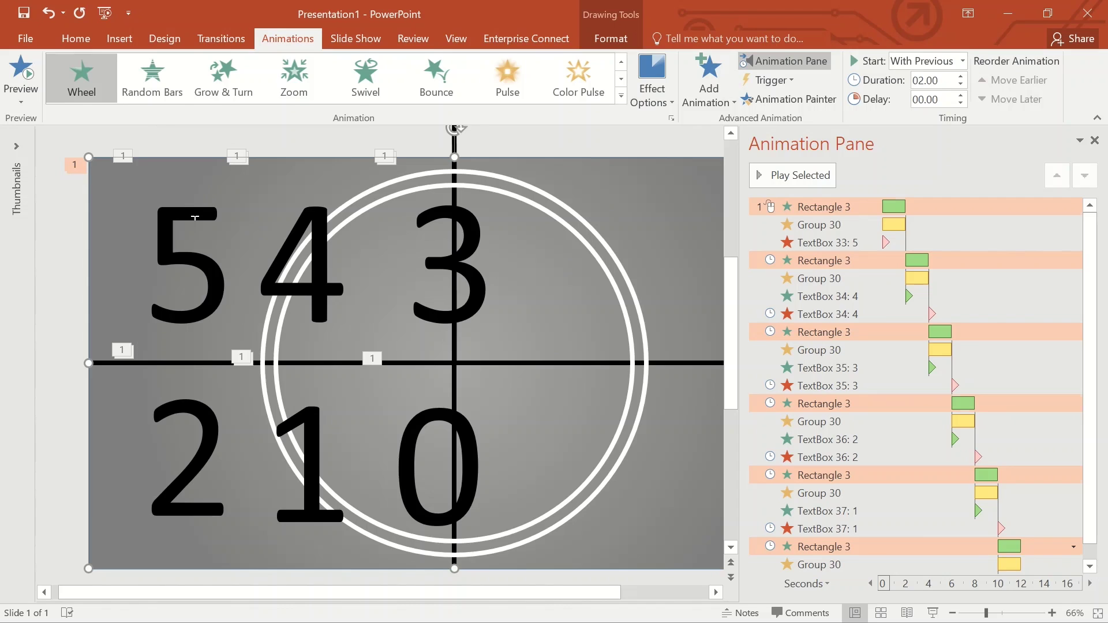
Select all six digit text boxes and raise their font size to 300
click(194, 218)
shift+click(324, 226)
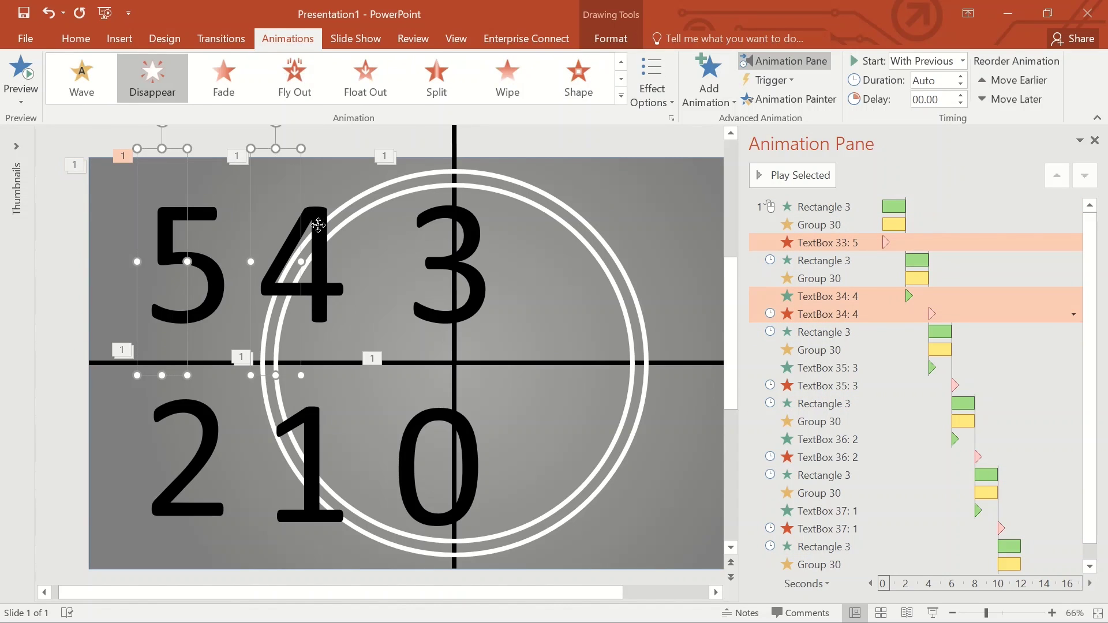
shift+click(476, 243)
shift+click(194, 415)
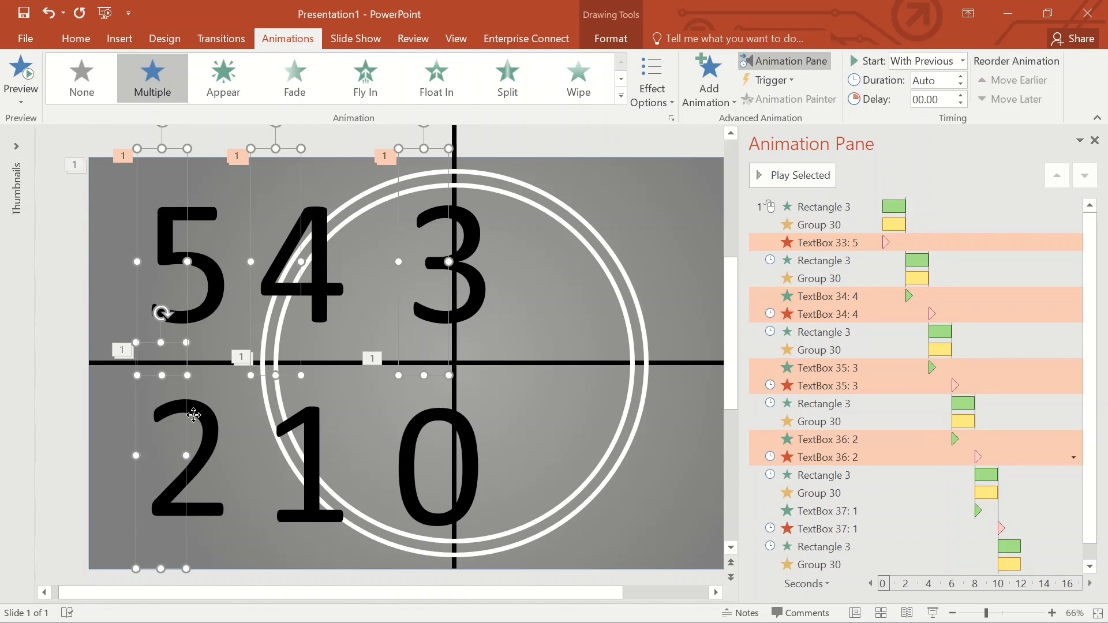
shift+click(309, 427)
shift+click(466, 434)
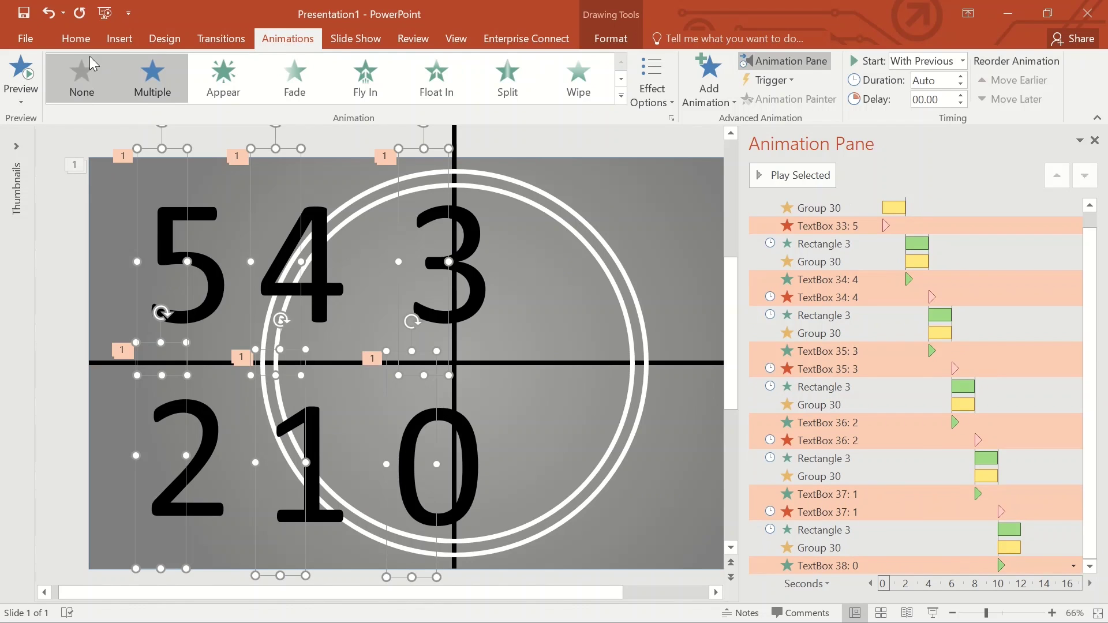
click(75, 39)
click(348, 67)
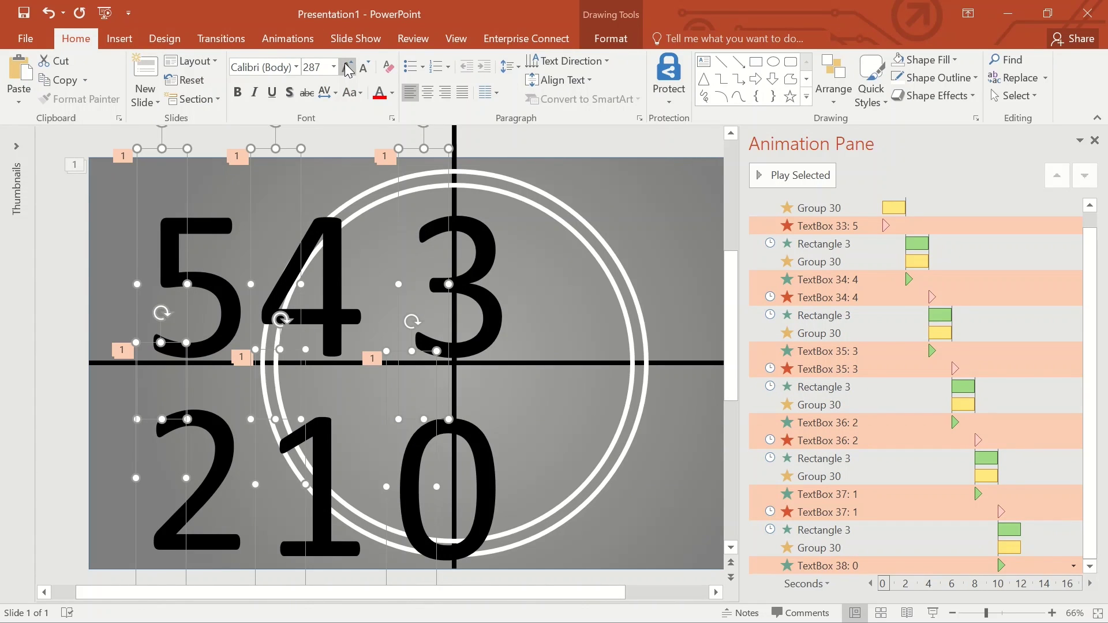
click(324, 67)
text(300)
Clear the selection and reselect all six digits, 5 through 0
click(634, 199)
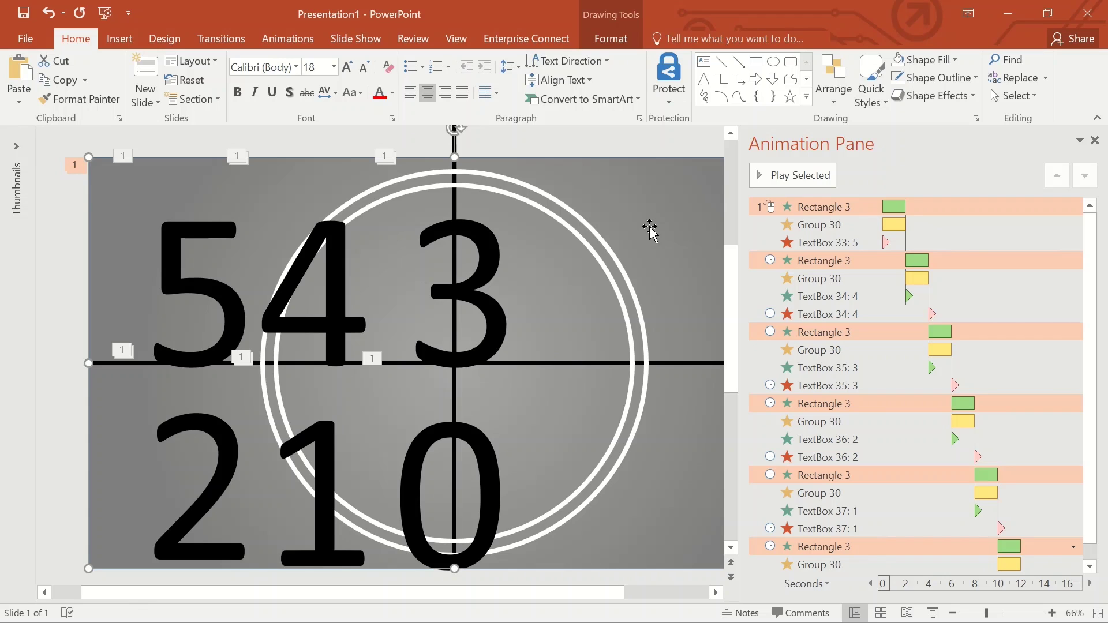
click(182, 236)
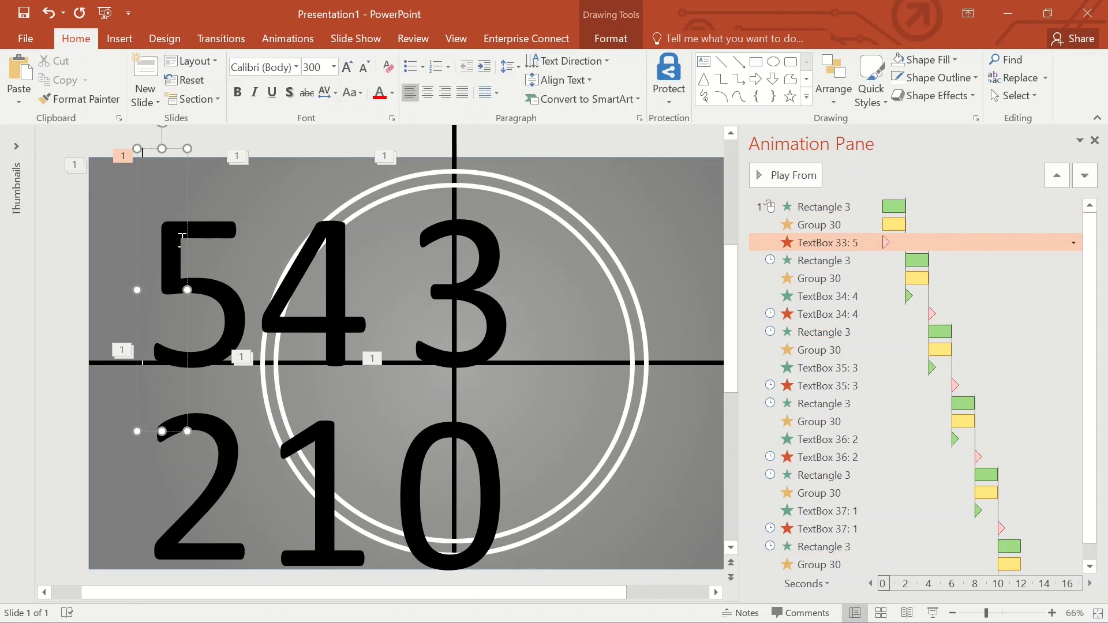
shift+click(323, 255)
shift+click(482, 266)
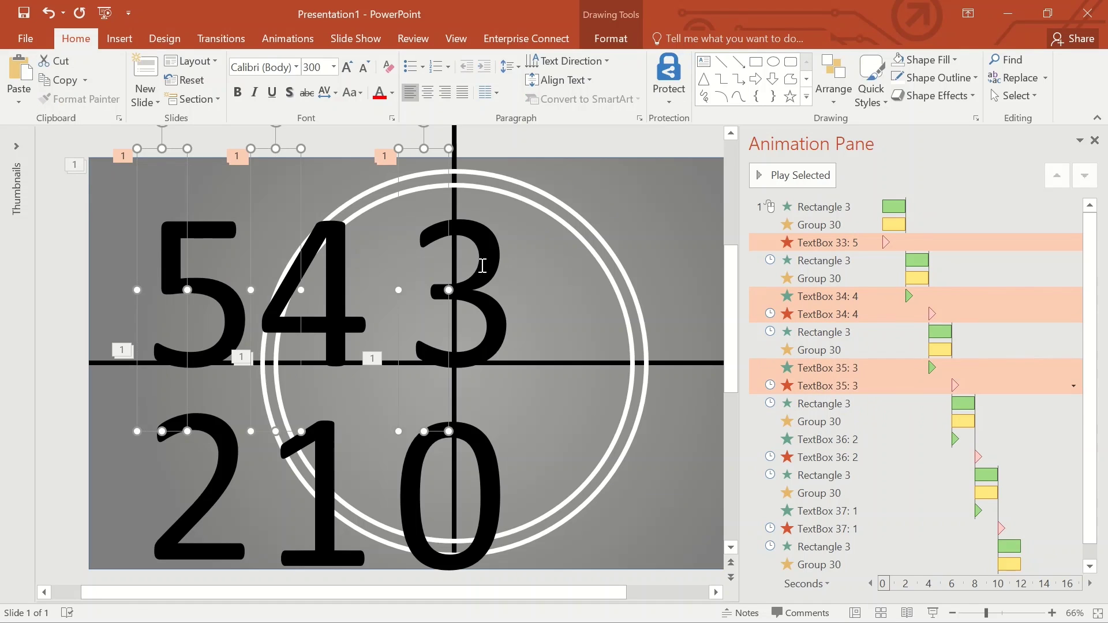
shift+click(214, 494)
shift+click(317, 490)
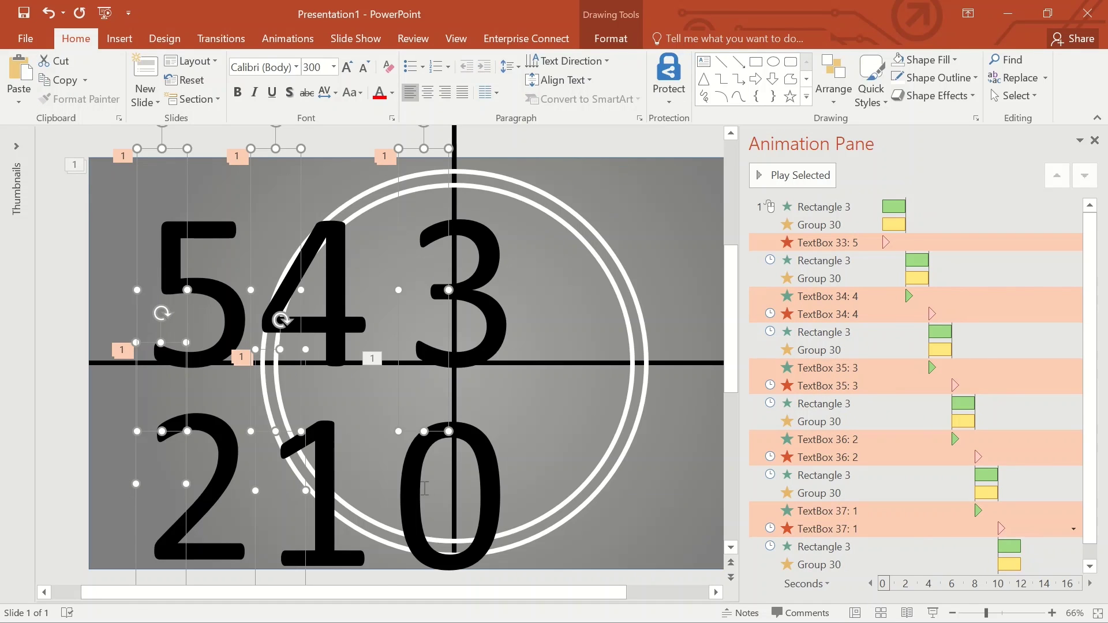
shift+click(417, 493)
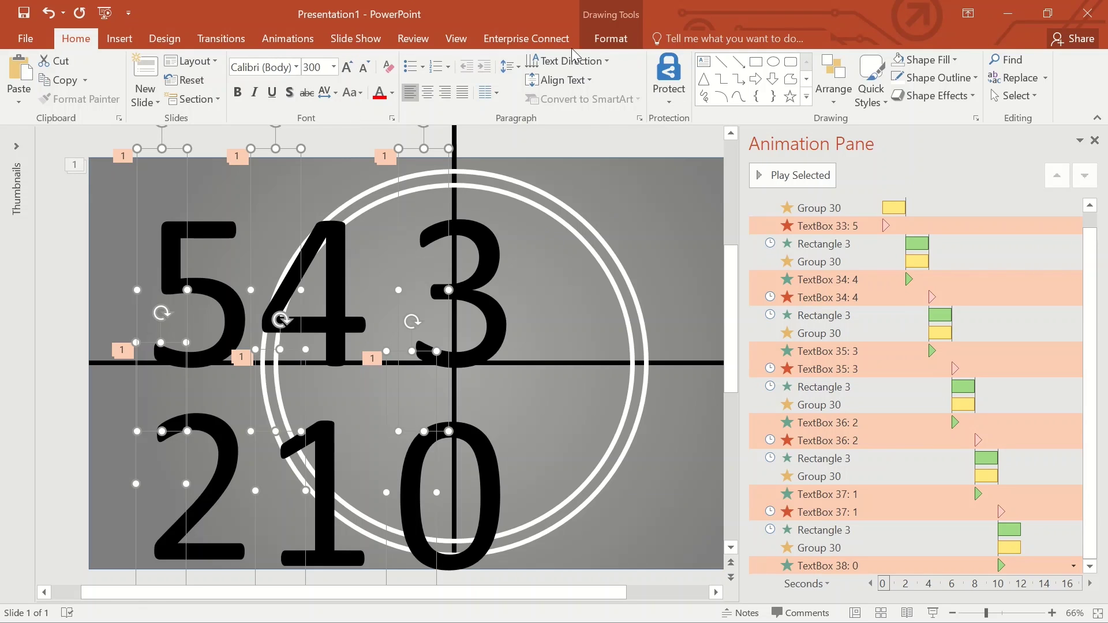
Align the six digits to a common middle and drag the stack onto the circle's centre
click(603, 39)
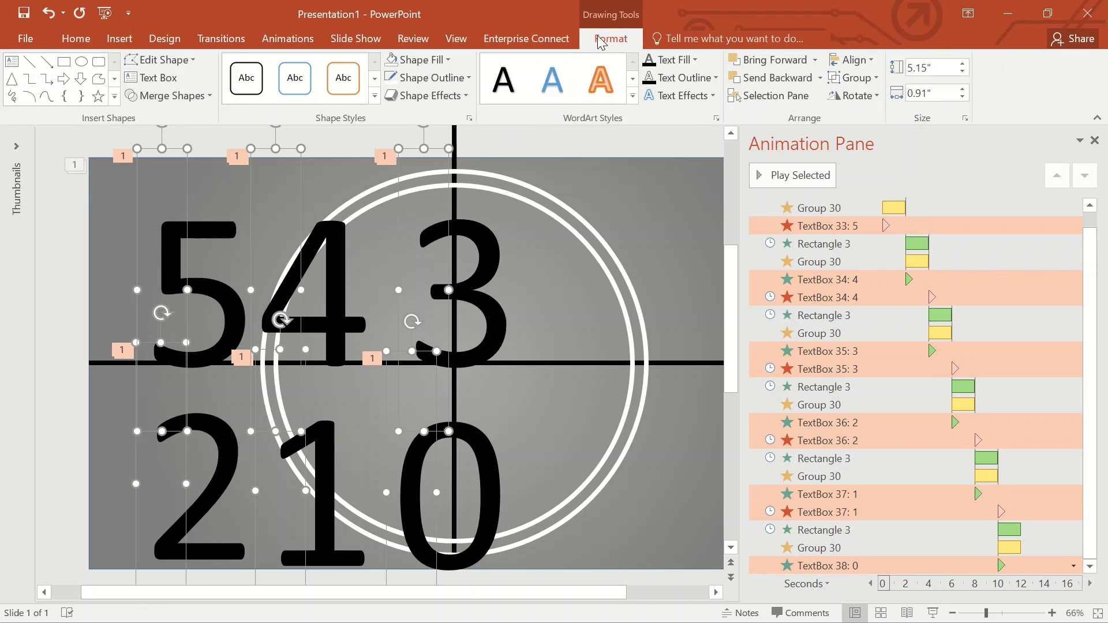
click(874, 60)
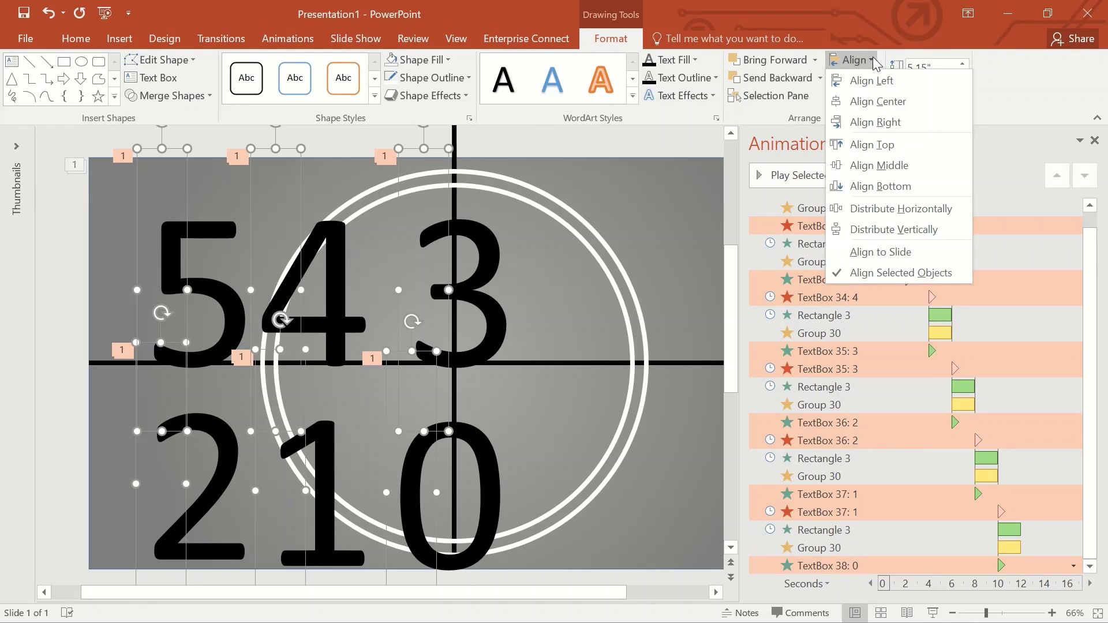
click(875, 102)
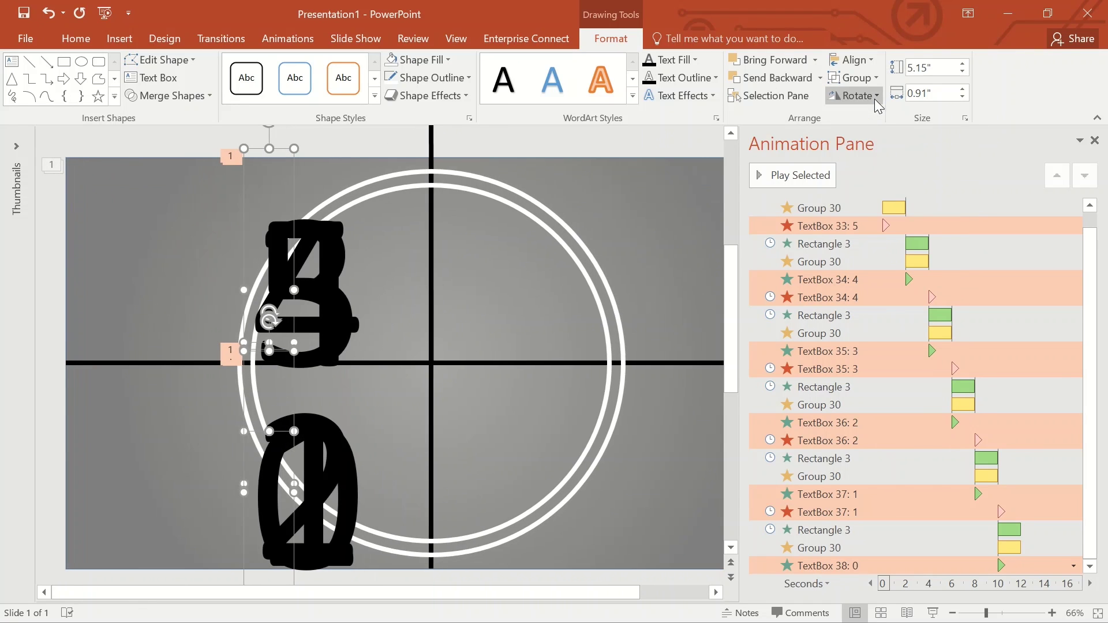
key(ctrl+z)
click(853, 60)
click(878, 166)
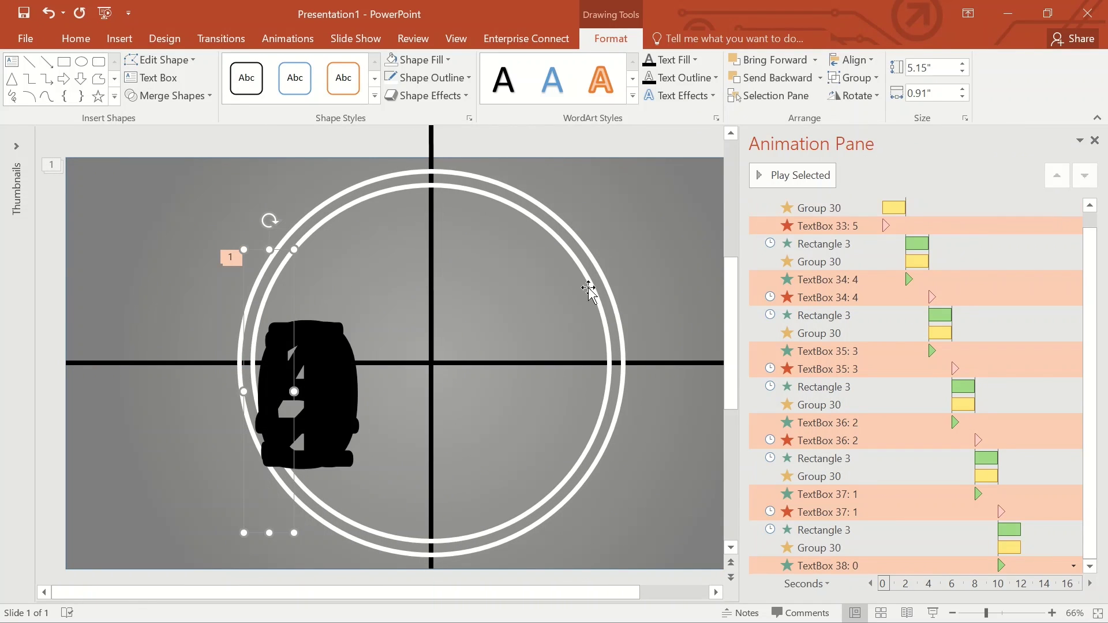
drag(292, 349, 392, 316)
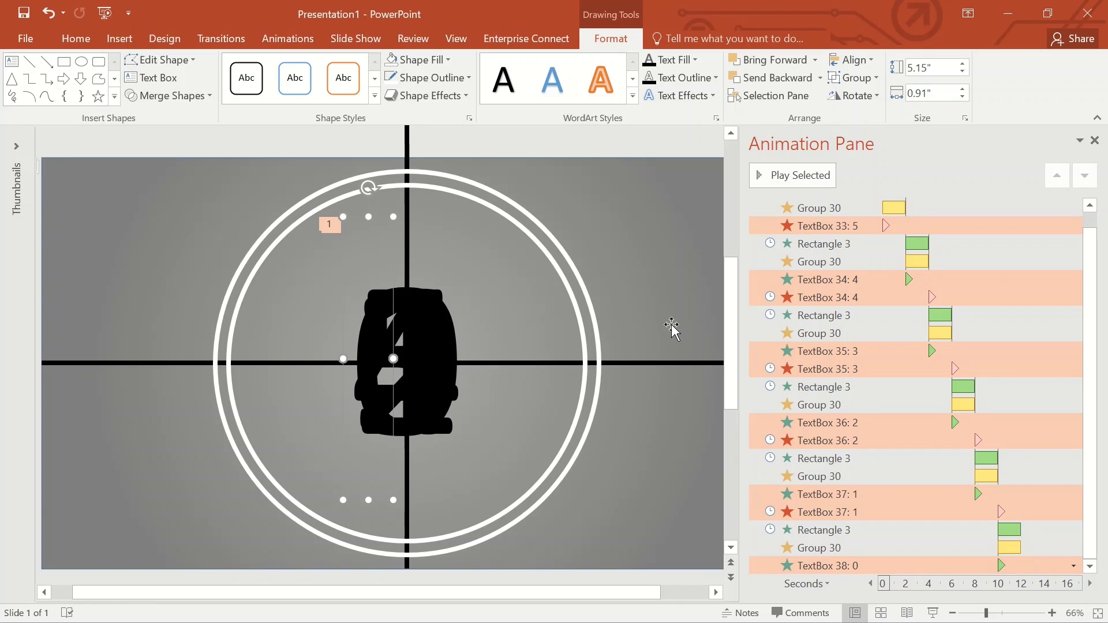
click(695, 428)
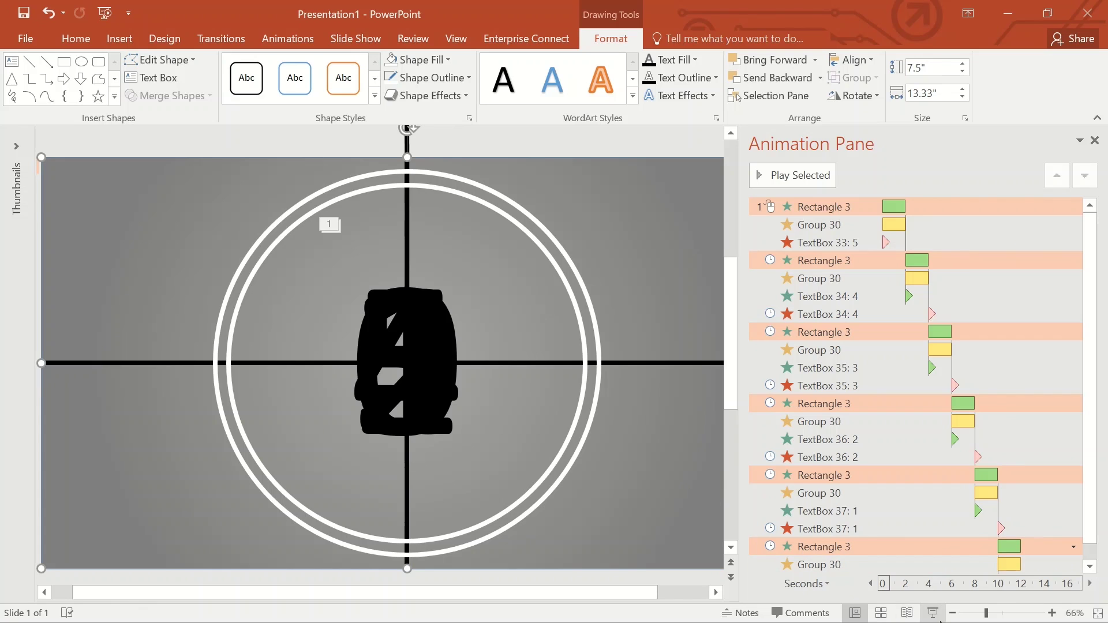
click(933, 614)
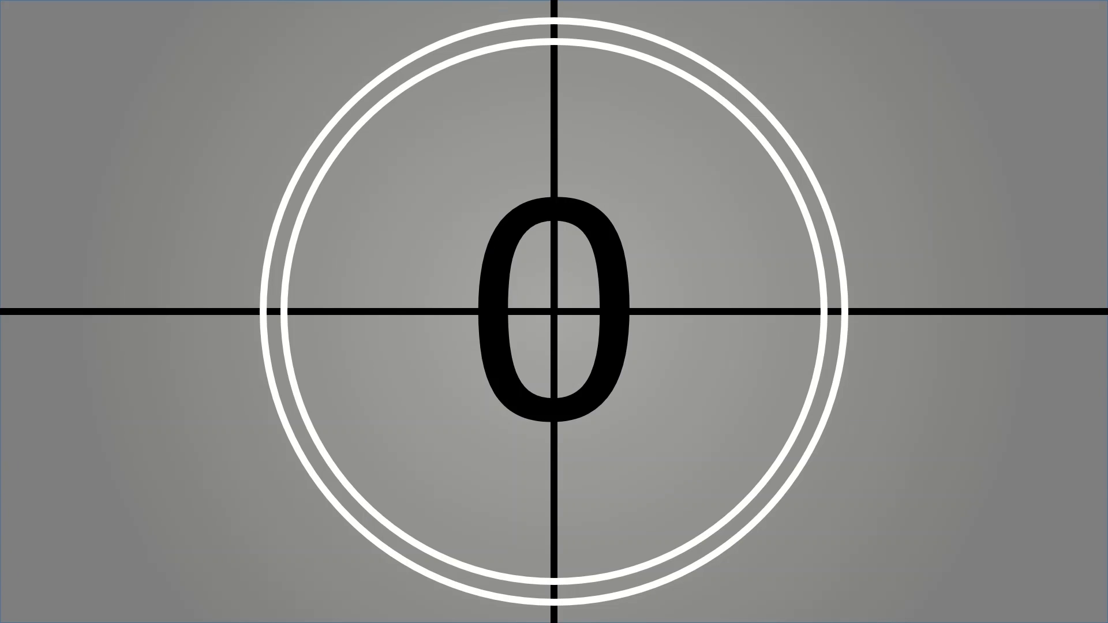
key(space)
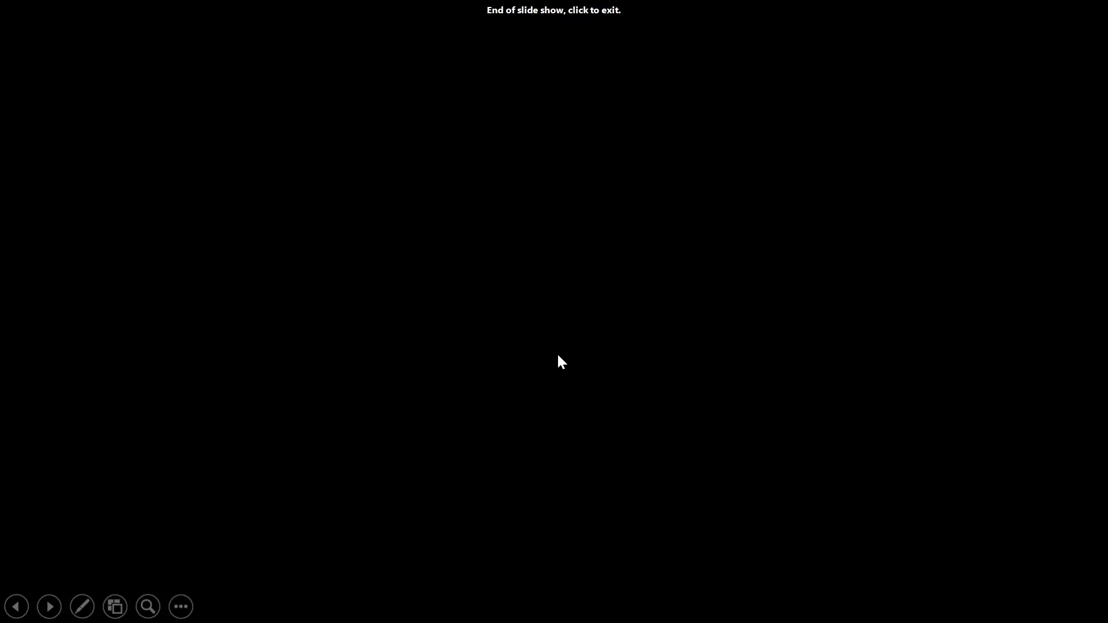
click(558, 355)
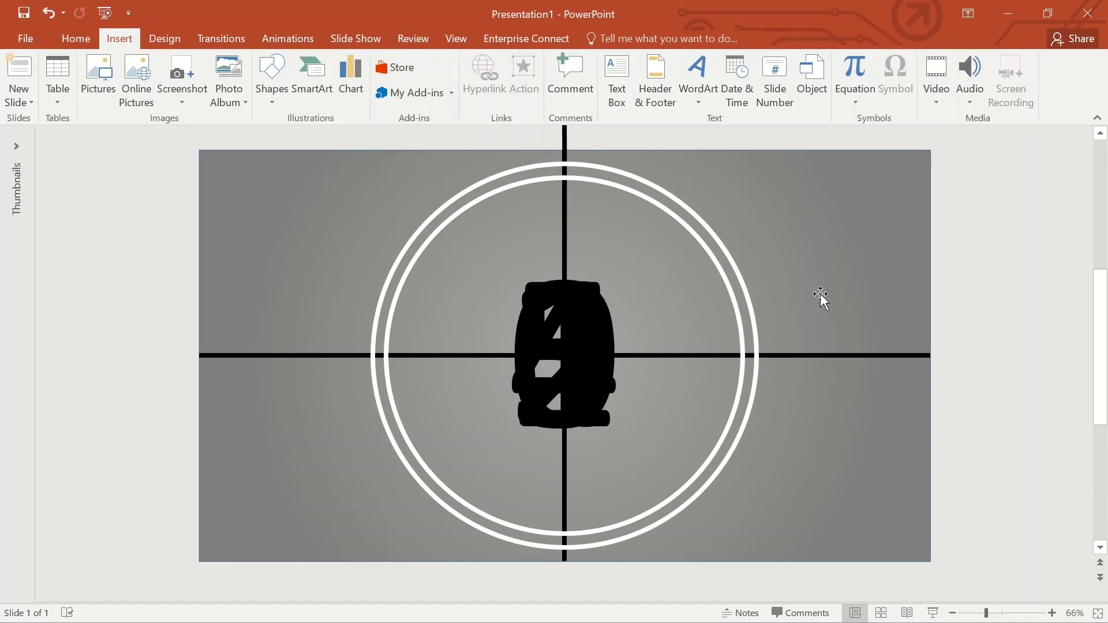
click(820, 295)
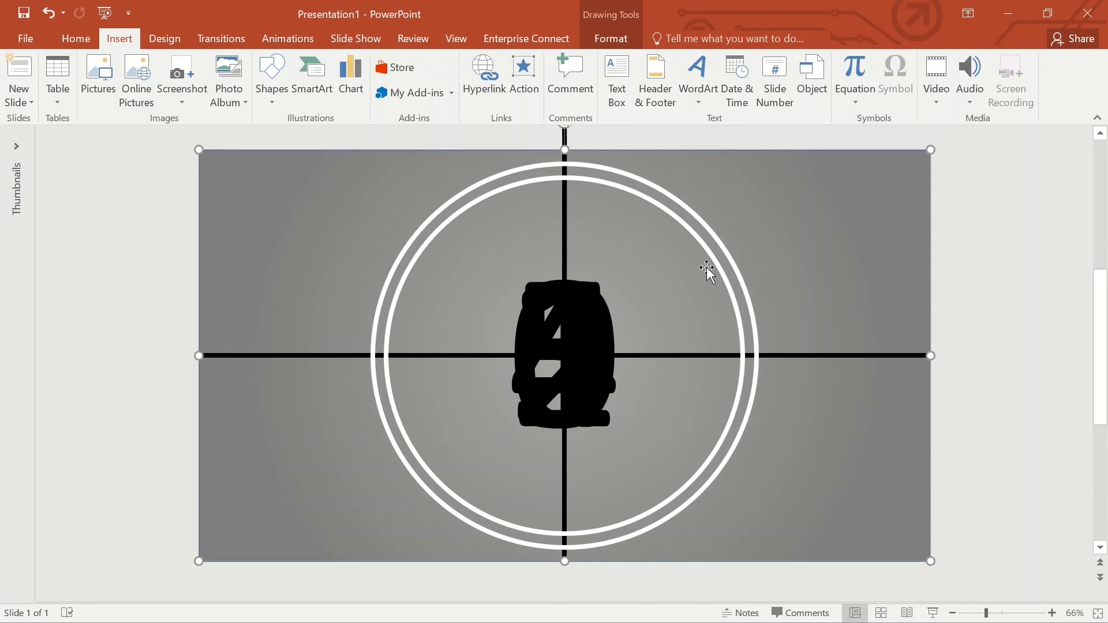
Shorten all six Rectangle 3 wheel sweep animations from 2 seconds to 1.00 second
click(301, 42)
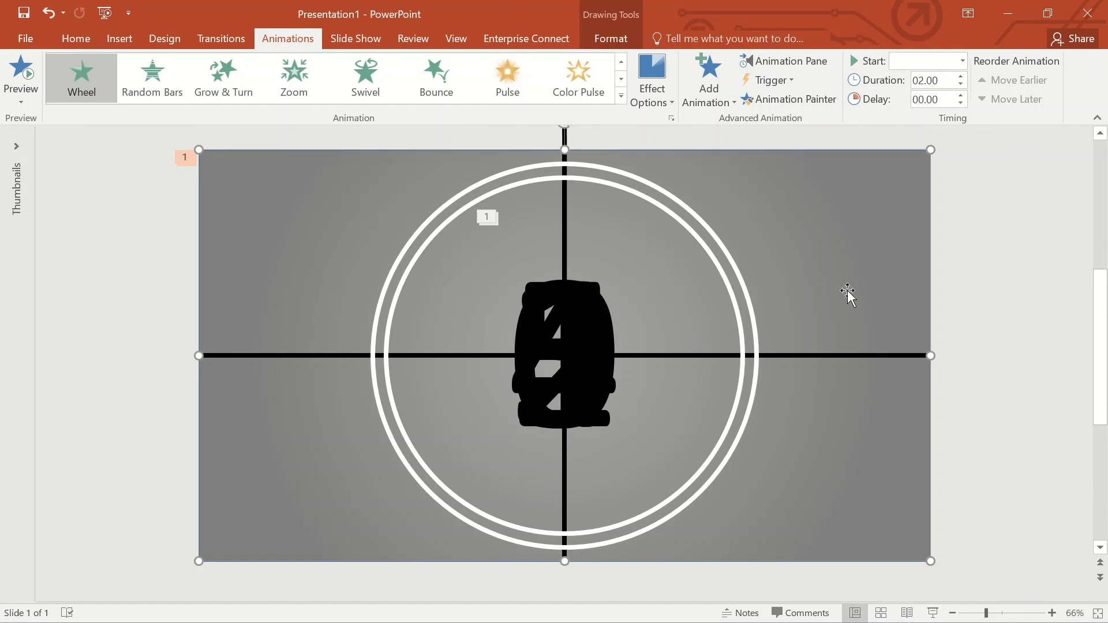
click(787, 61)
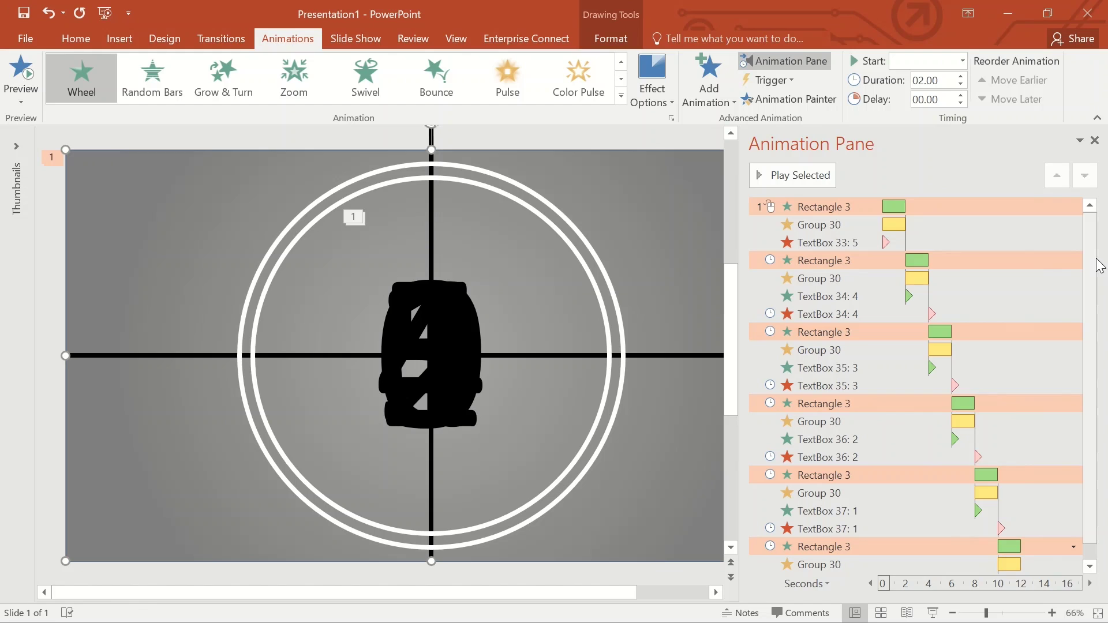
click(846, 206)
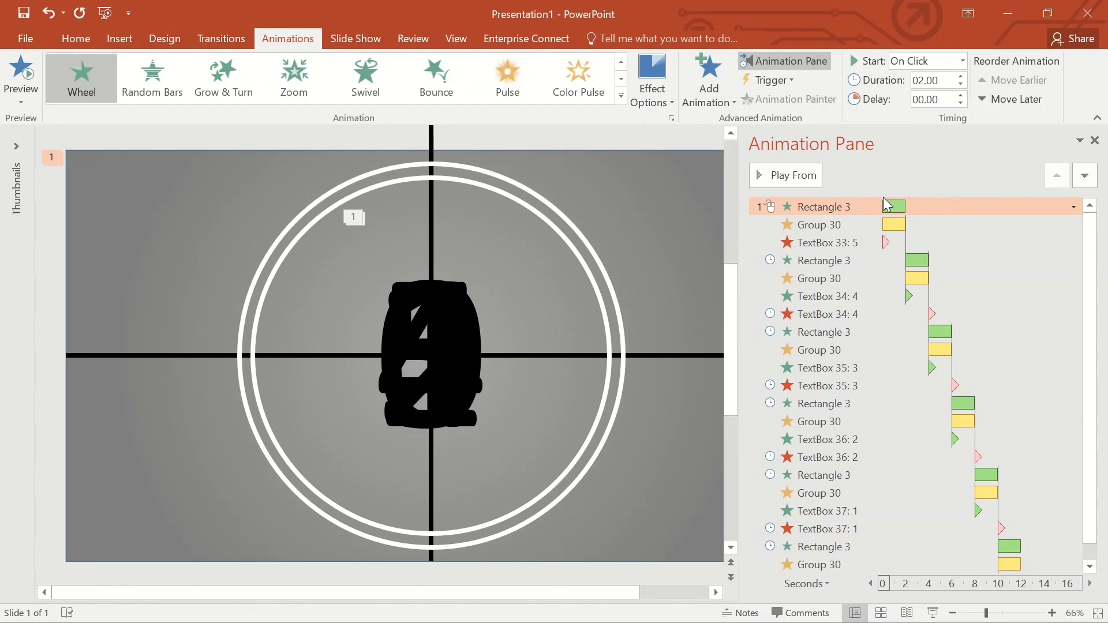
click(664, 205)
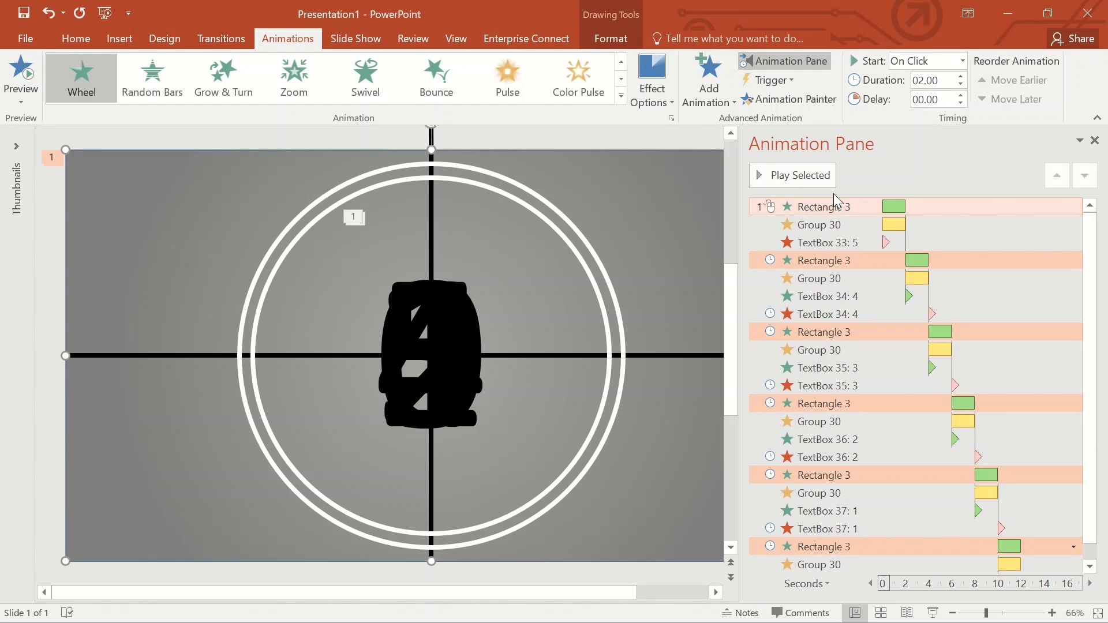
click(961, 85)
click(962, 86)
click(962, 86)
click(962, 86)
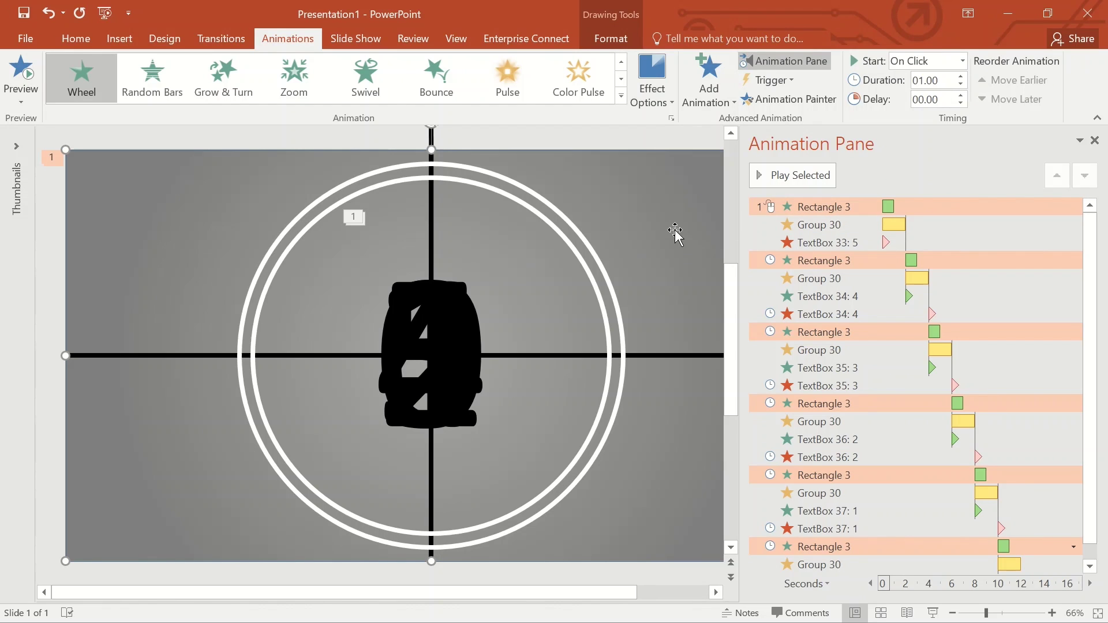
click(811, 225)
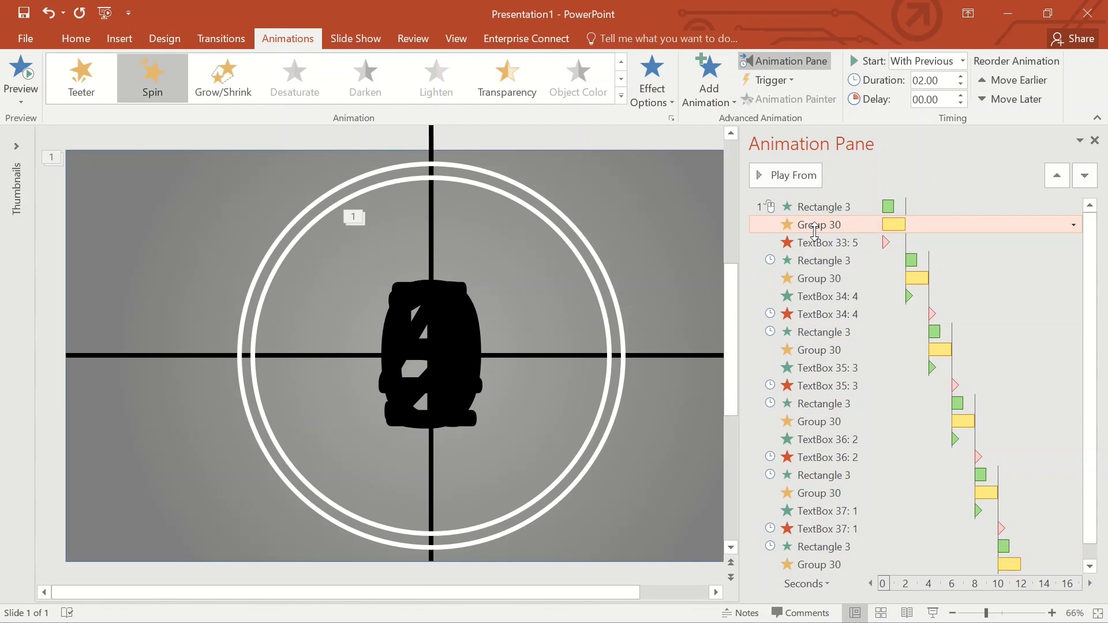
Reduce the duration of all six Group 30 Spin effects to 01.00
click(431, 138)
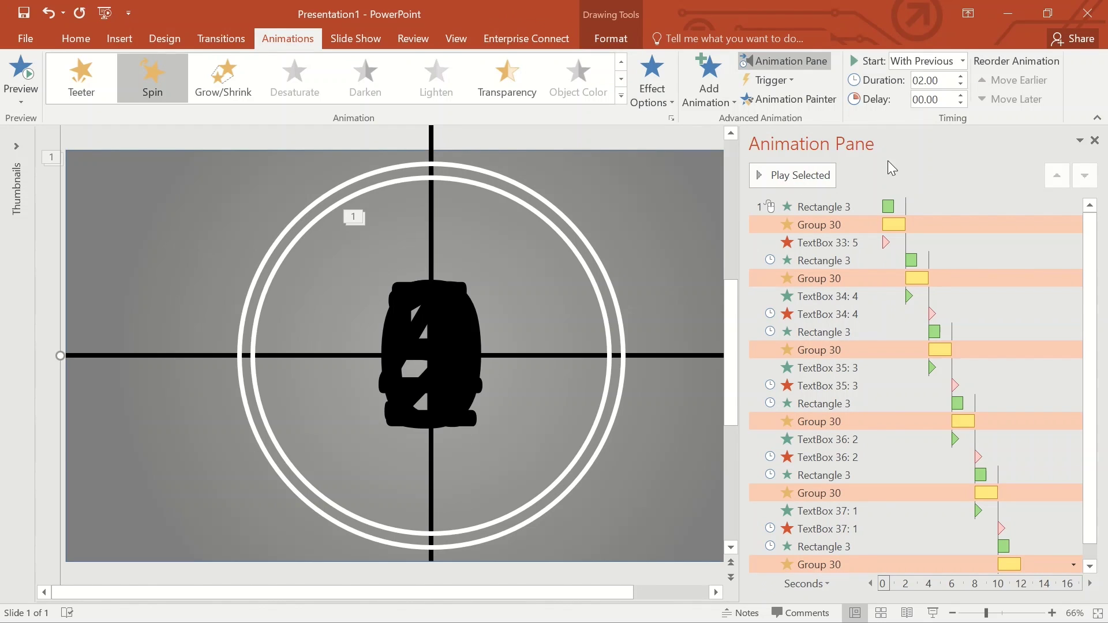
click(960, 85)
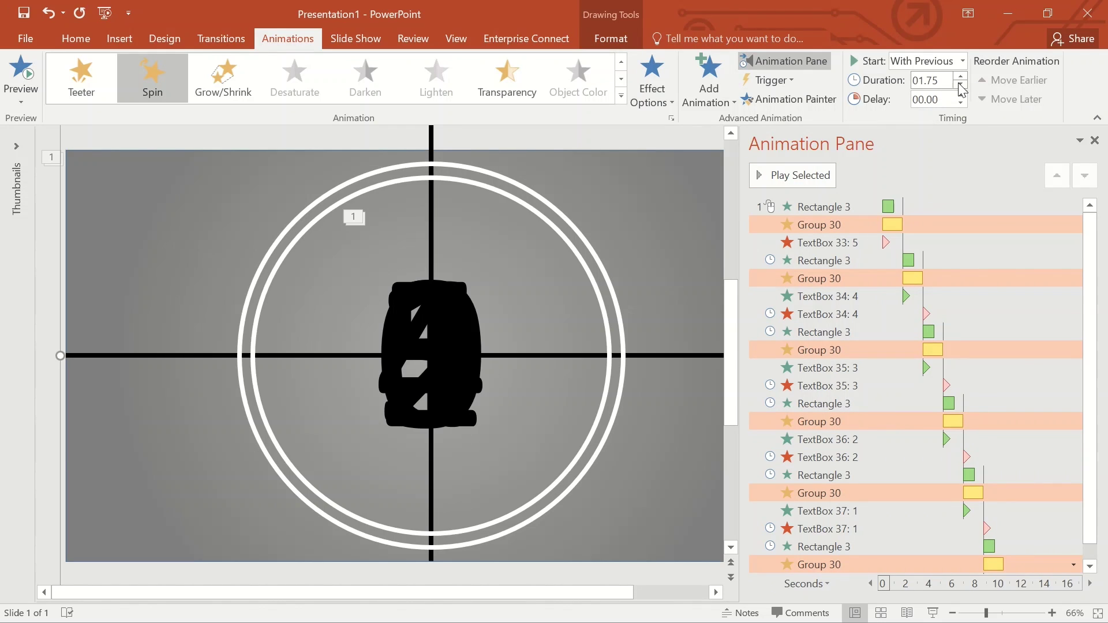
click(961, 84)
click(960, 85)
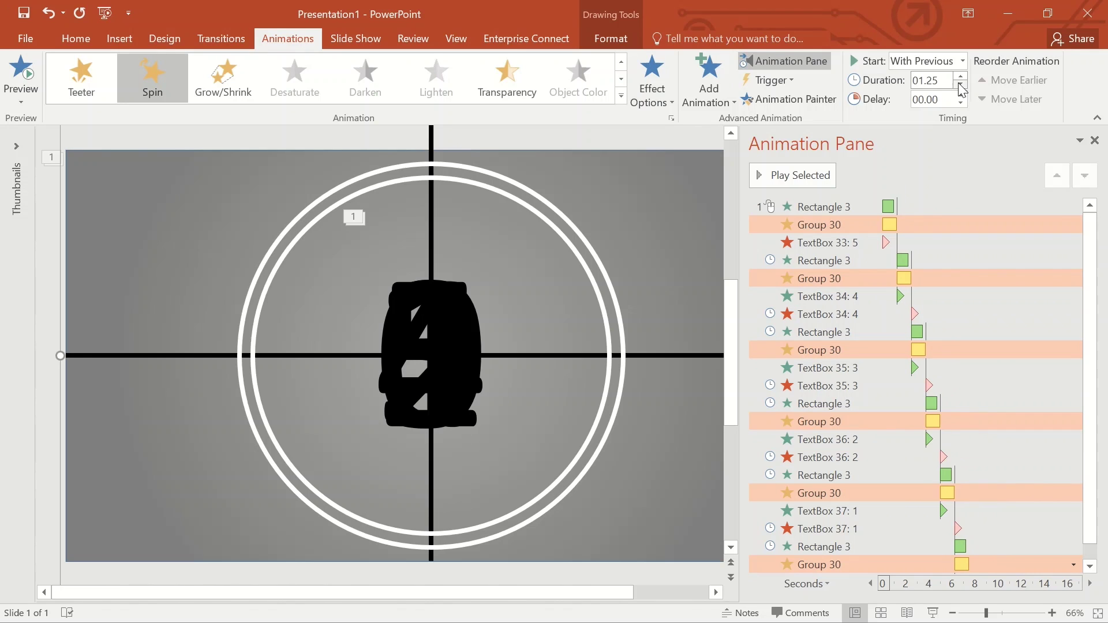
click(960, 85)
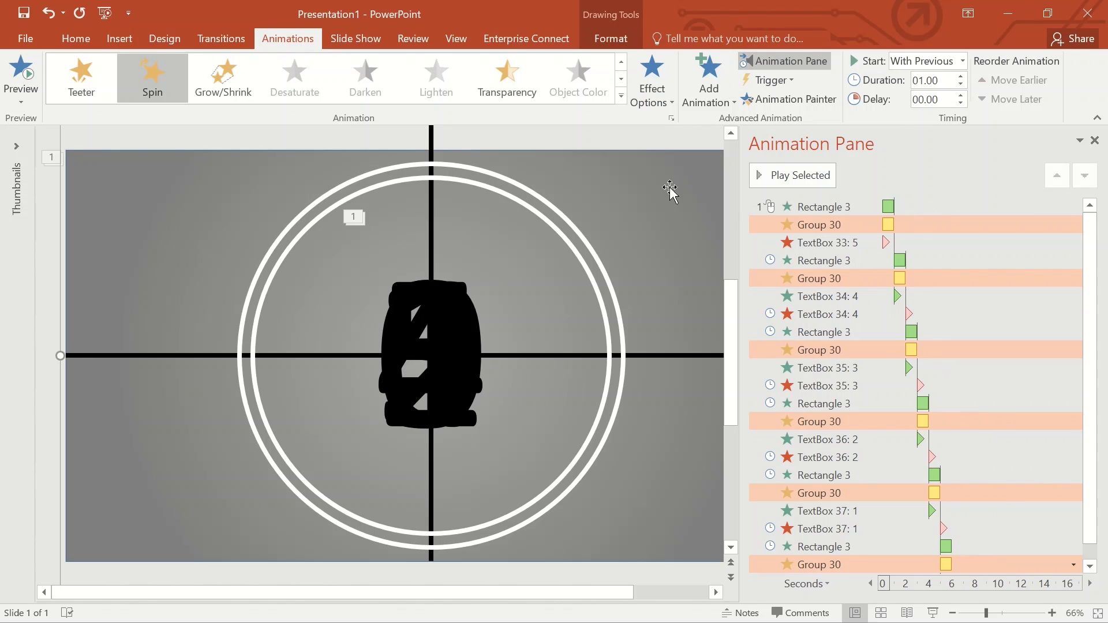
click(679, 247)
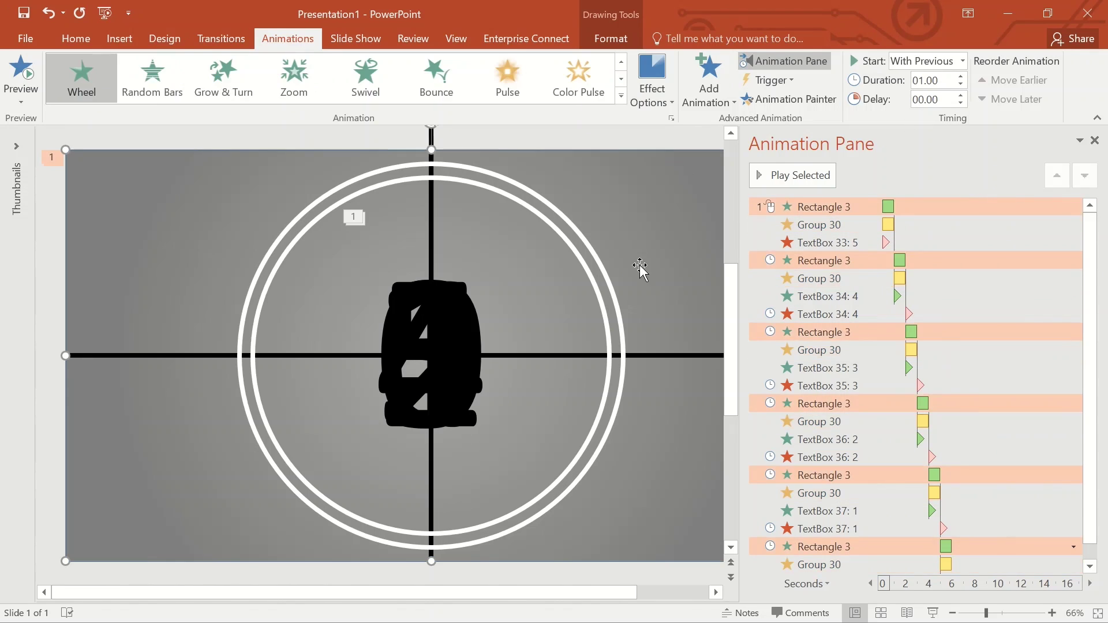
click(349, 216)
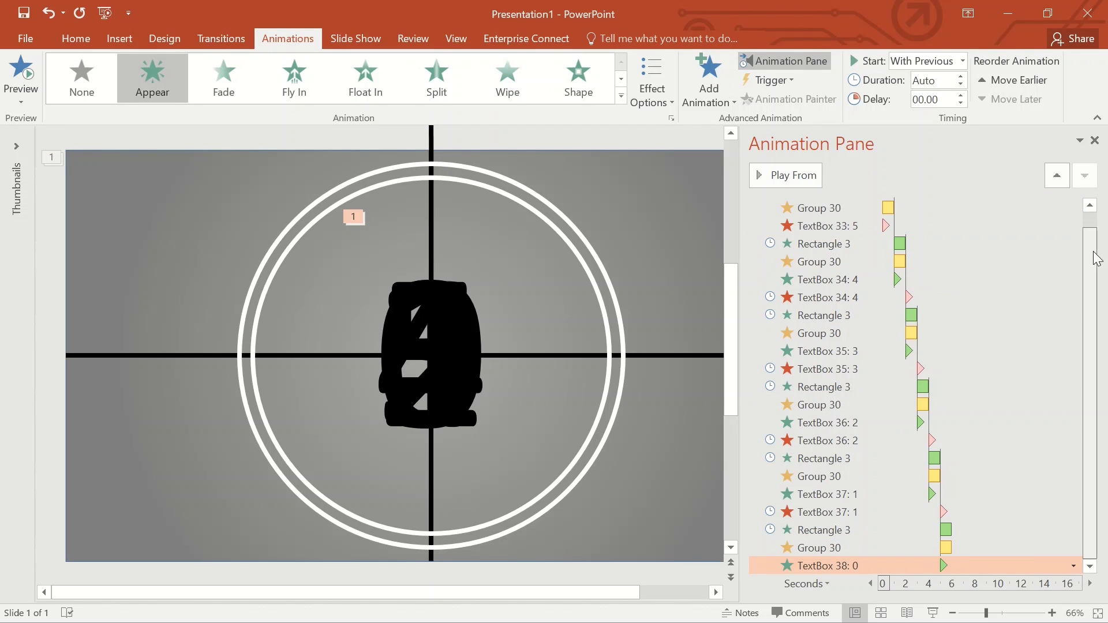
scroll(1096, 258, up, 1)
click(834, 243)
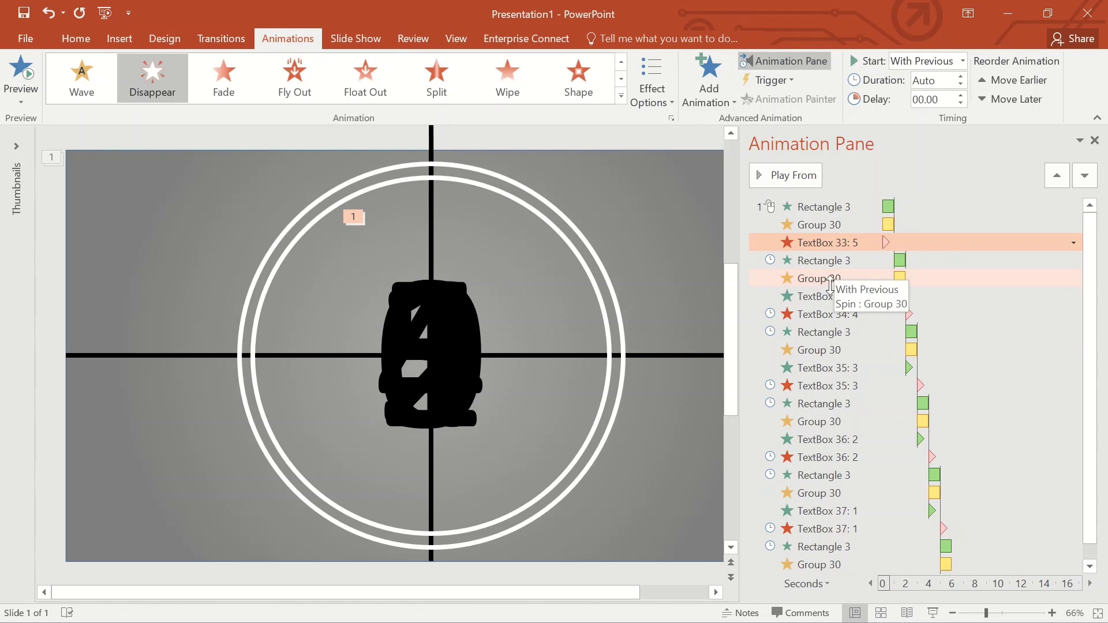
click(820, 313)
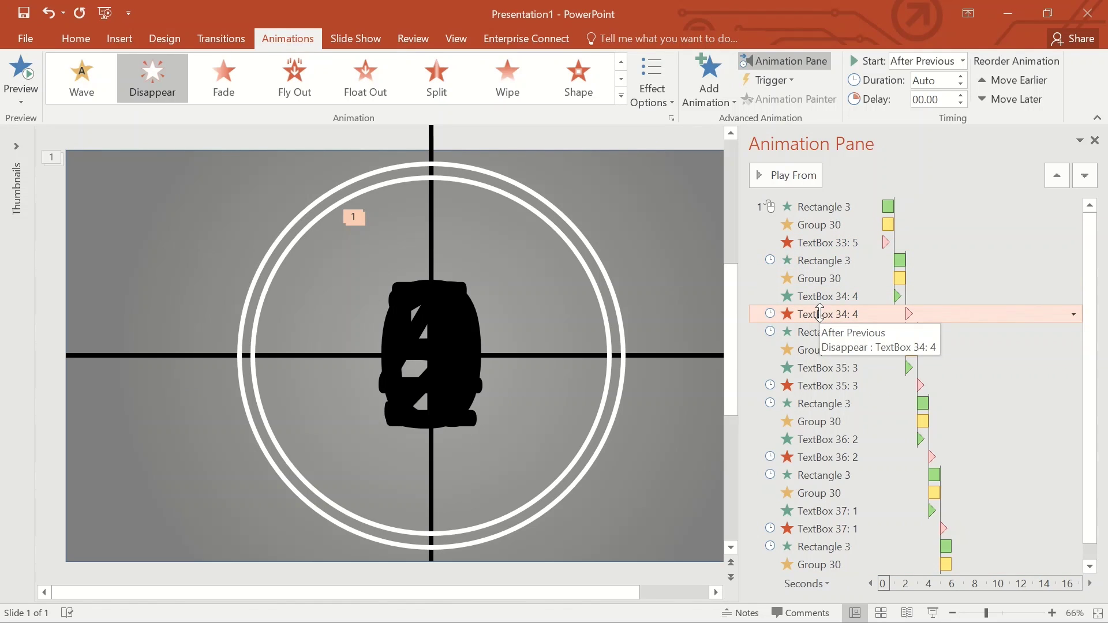
click(801, 384)
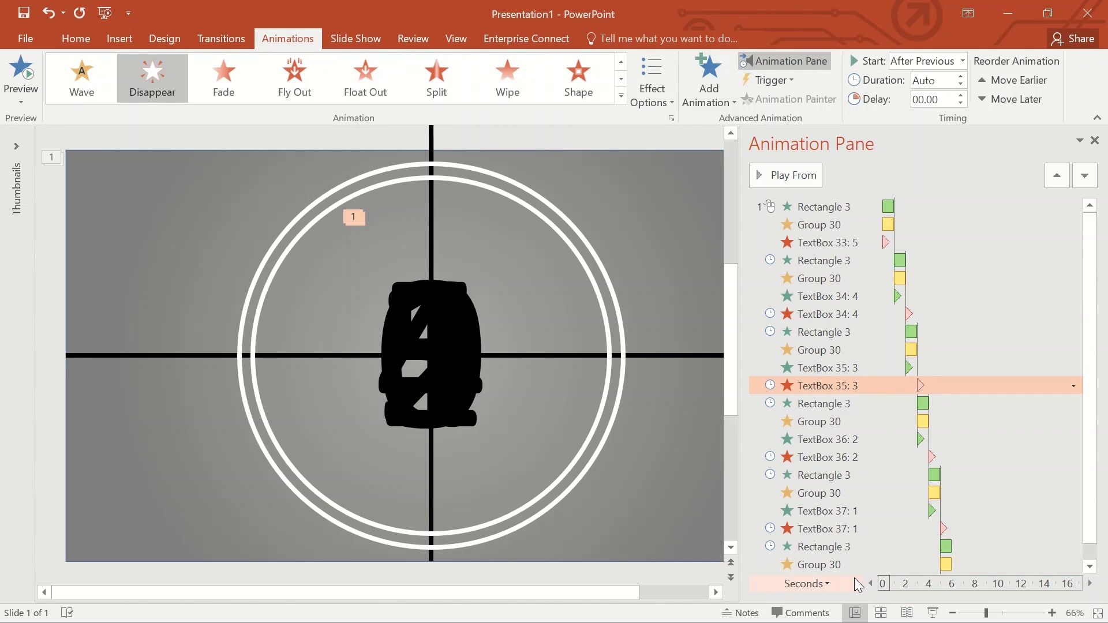
click(933, 613)
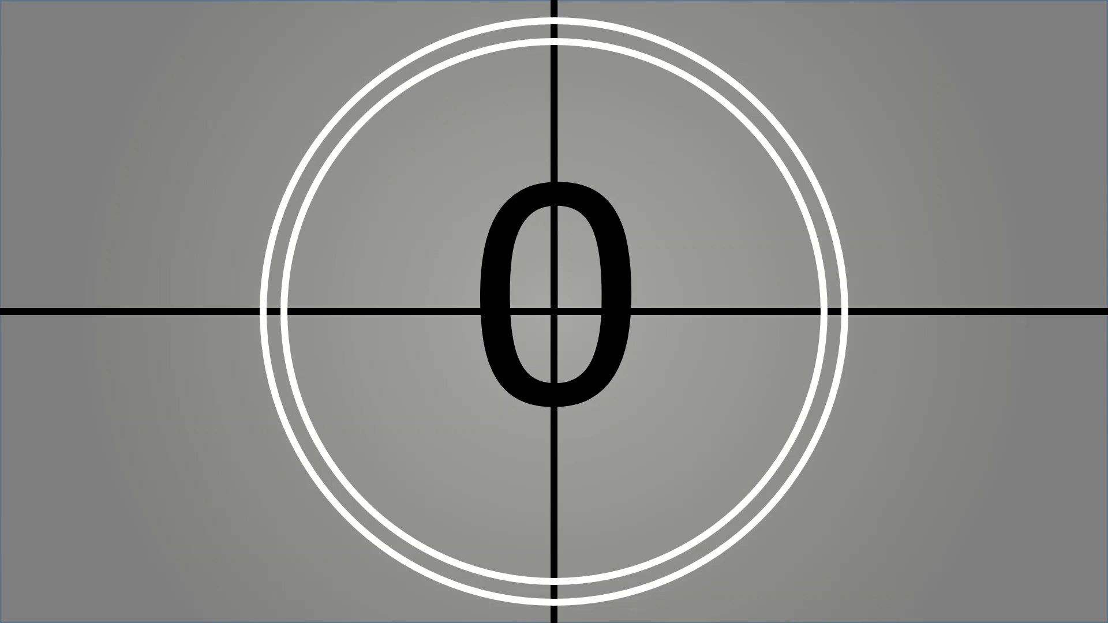
key(Escape)
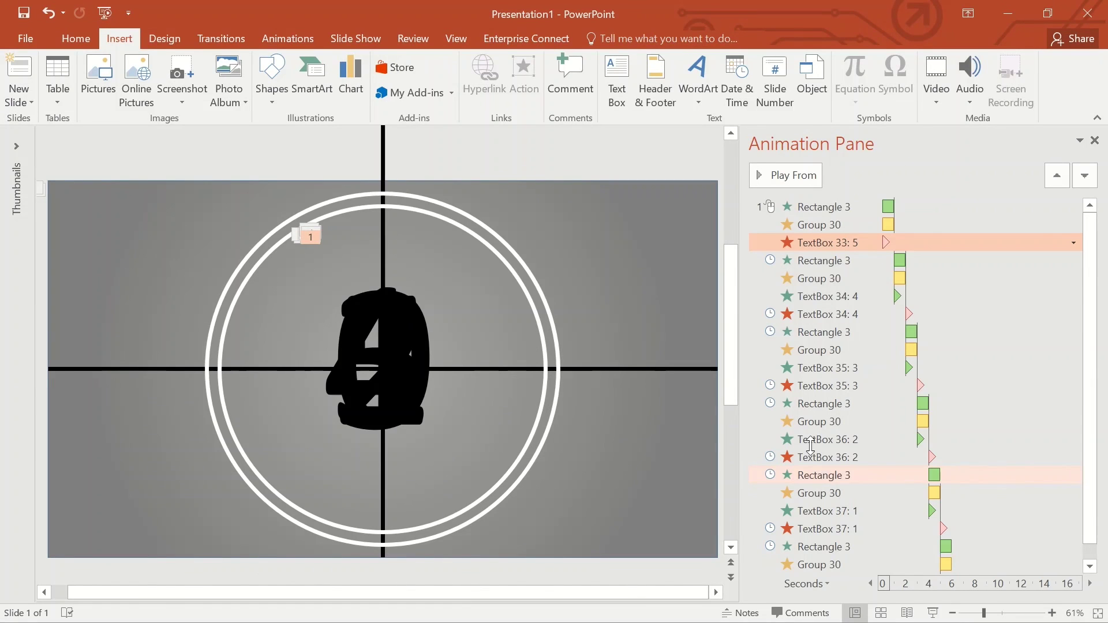
double_click(825, 245)
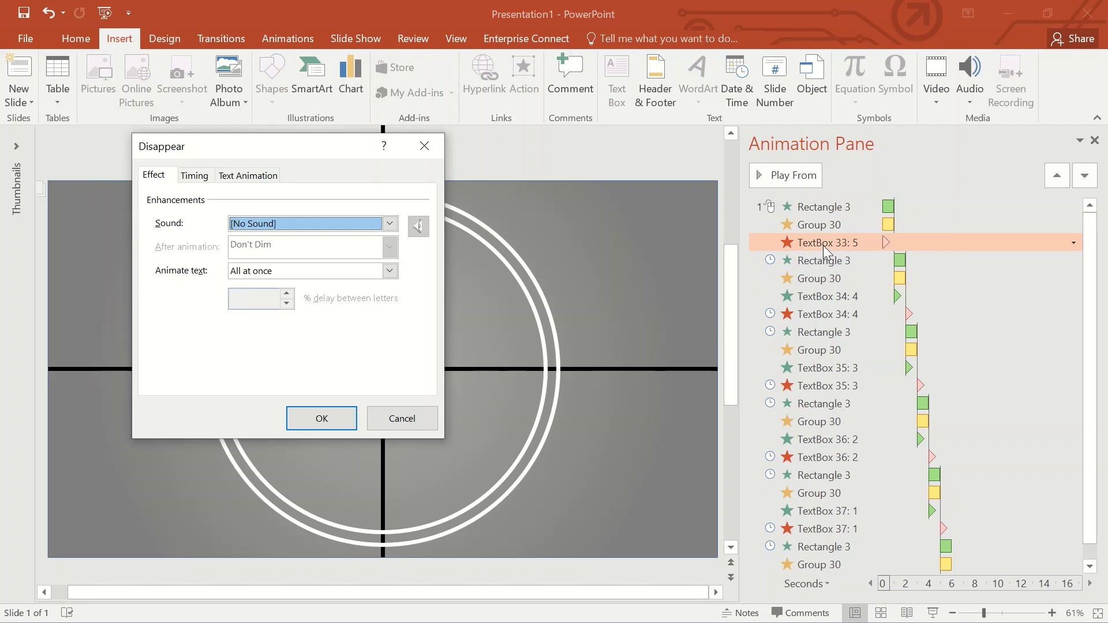
Add a small delay before the 5 disappears, then play the countdown slideshow
click(212, 181)
drag(289, 148, 619, 141)
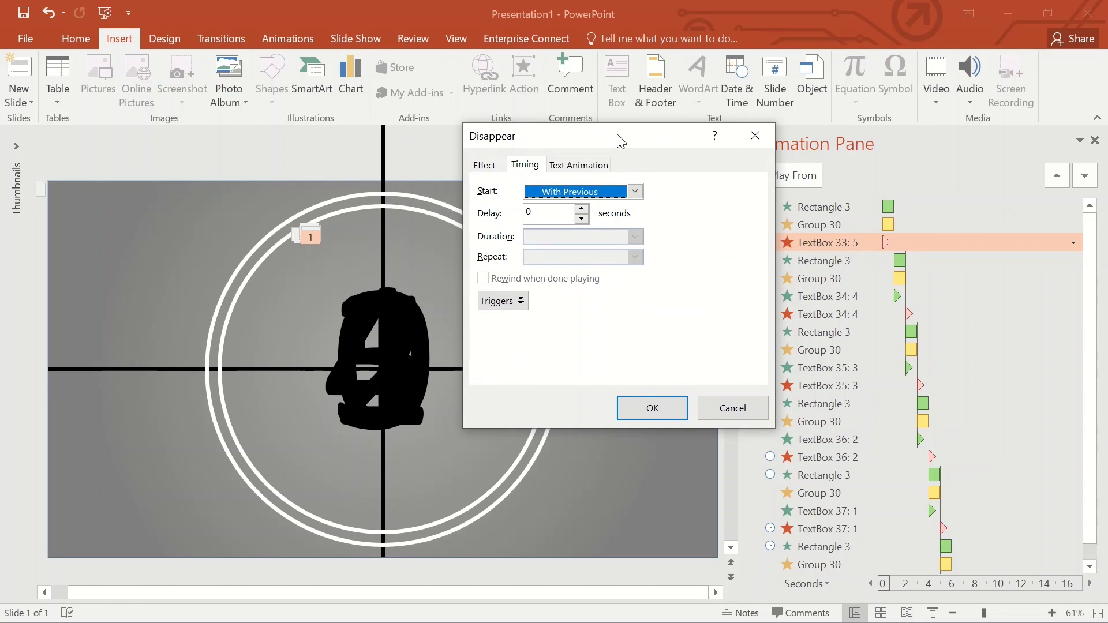
click(583, 209)
click(649, 408)
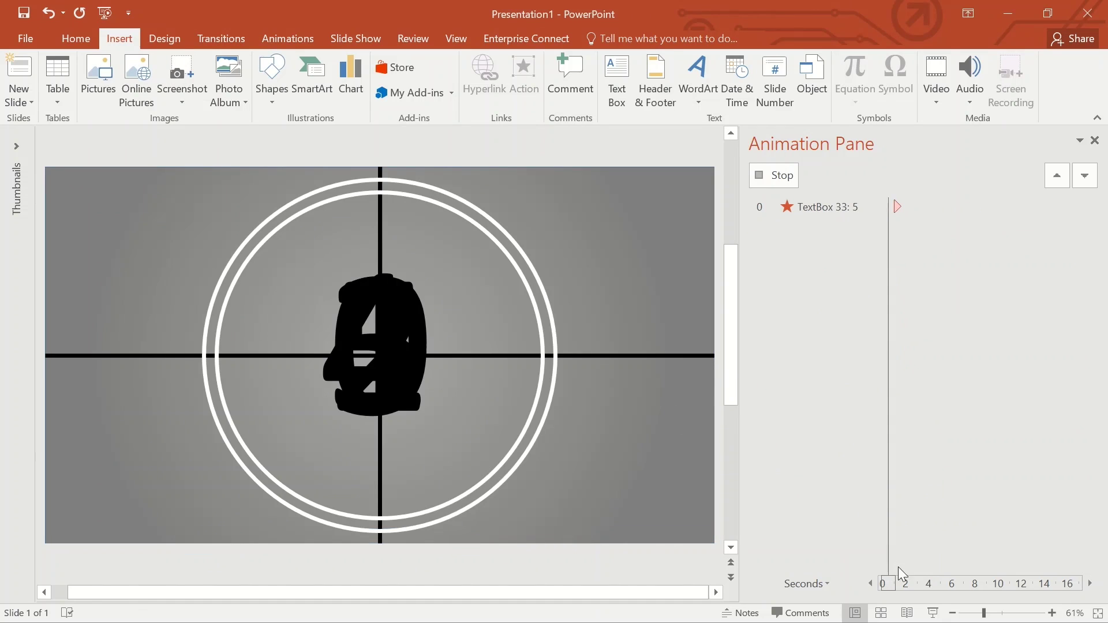
click(933, 613)
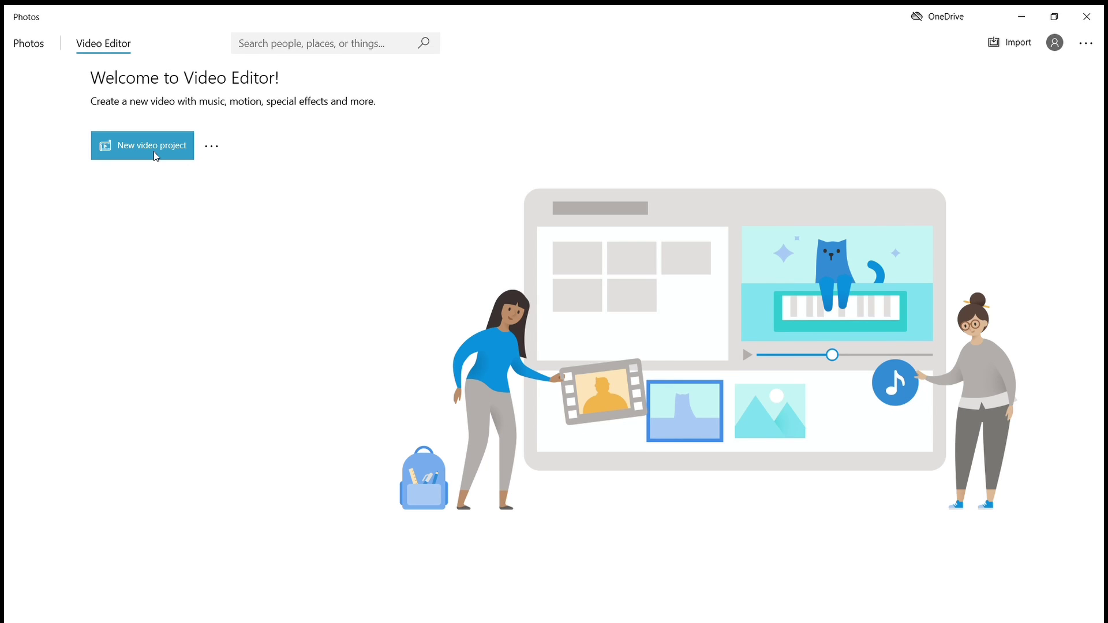
Create a new video project named 'Old Film Countdown Timer'
click(154, 154)
click(165, 155)
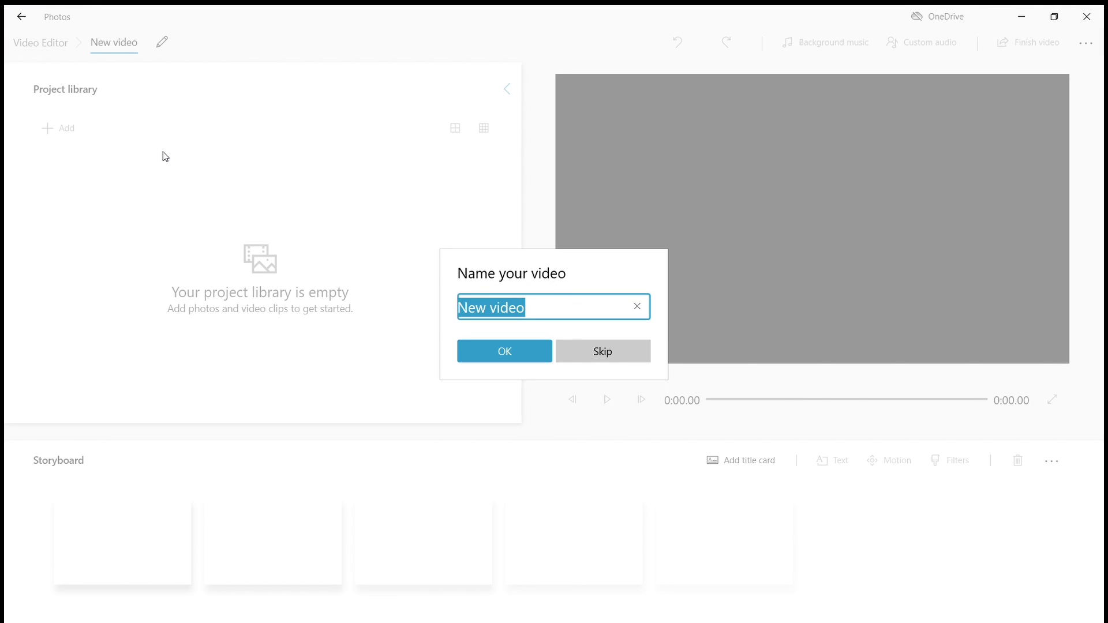
text(Old)
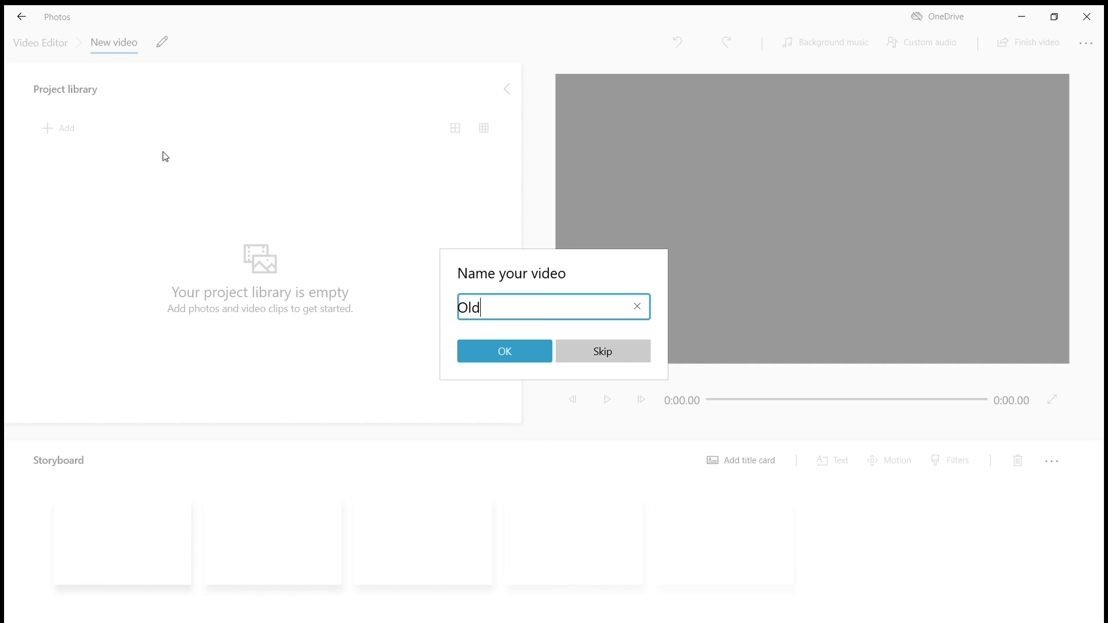
text( Film Countdown Timer)
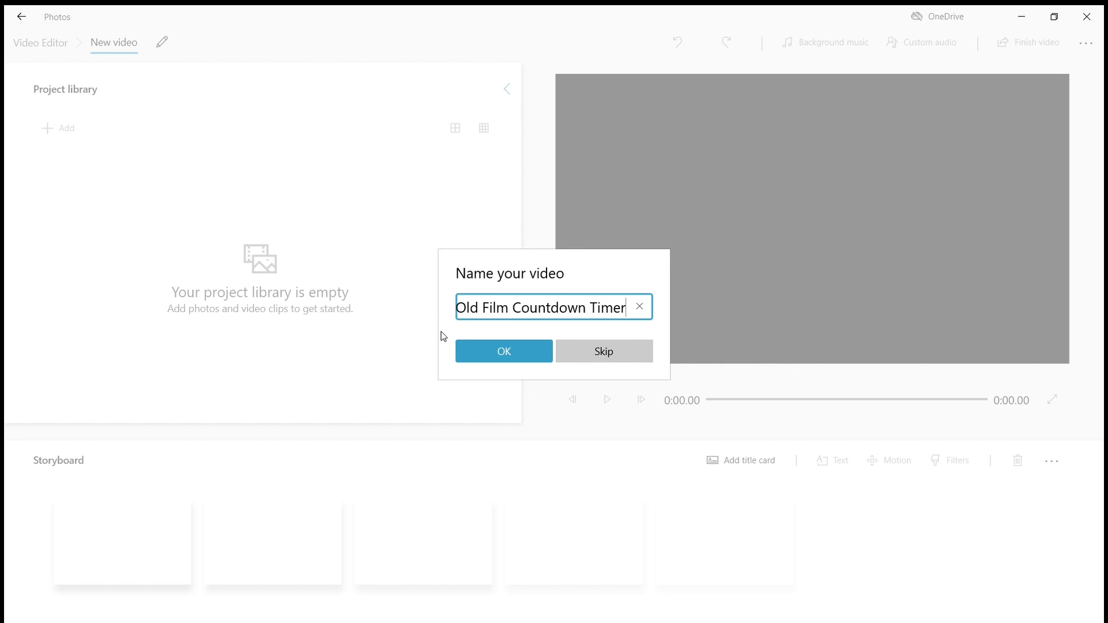
click(503, 358)
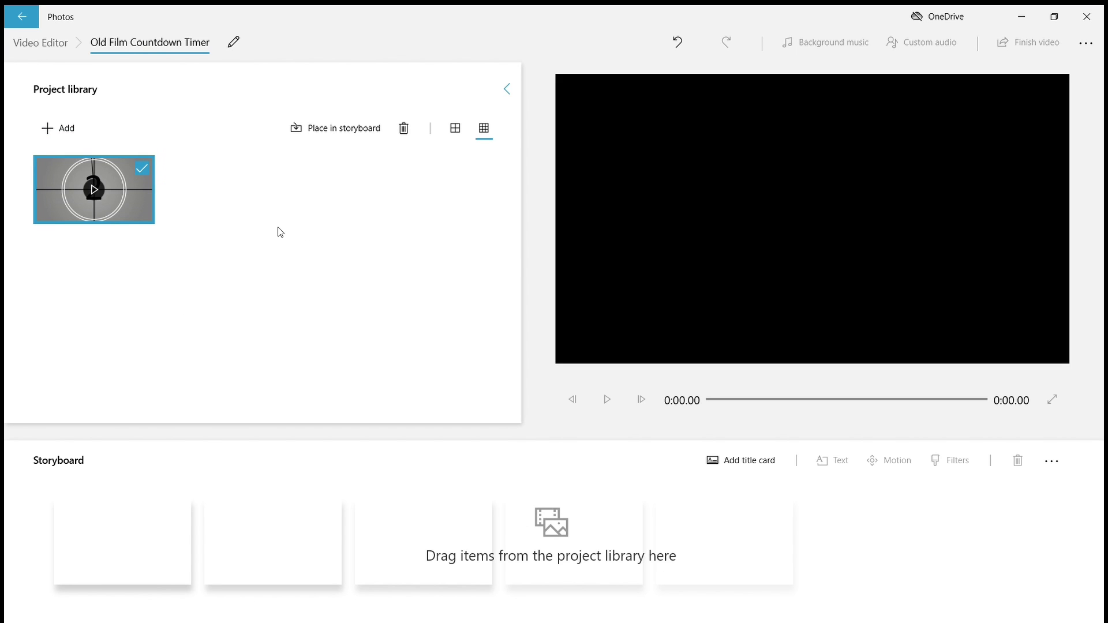
Place the countdown clip on the storyboard and add the film projector WAV as custom audio
drag(137, 213, 144, 538)
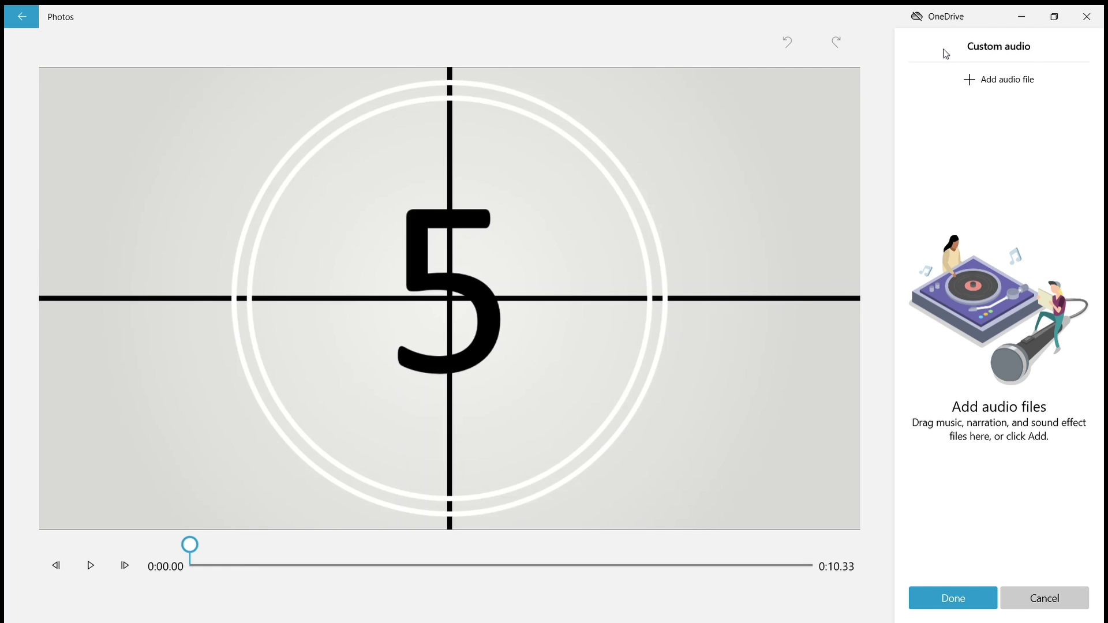
click(987, 85)
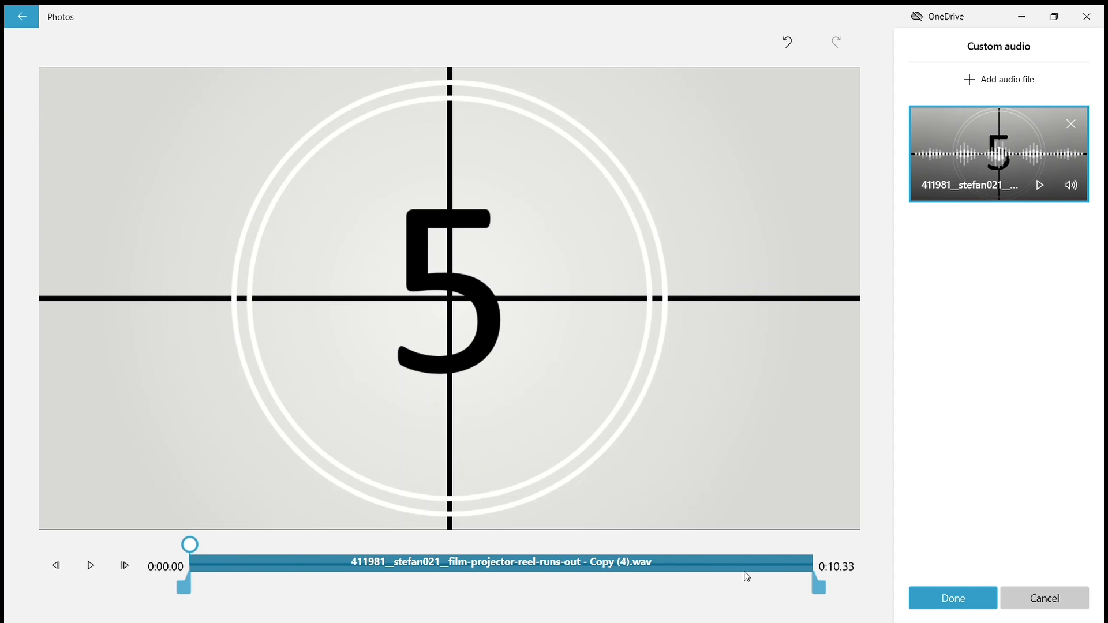
click(947, 598)
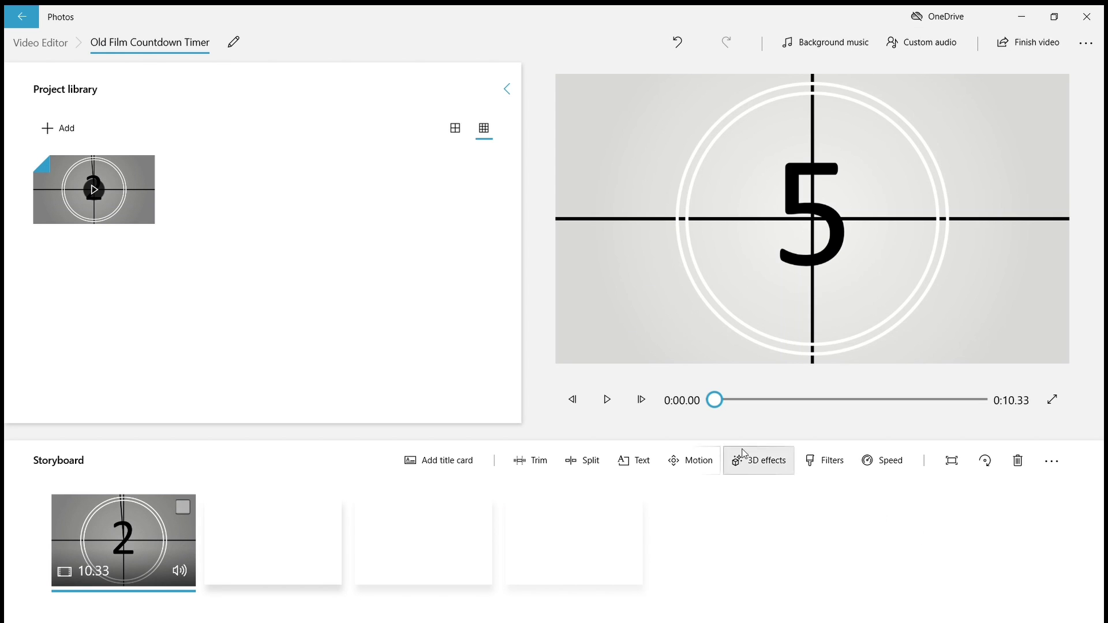
Play the 10.33-second countdown with its projector sound, then export it at High 1080p quality
click(605, 402)
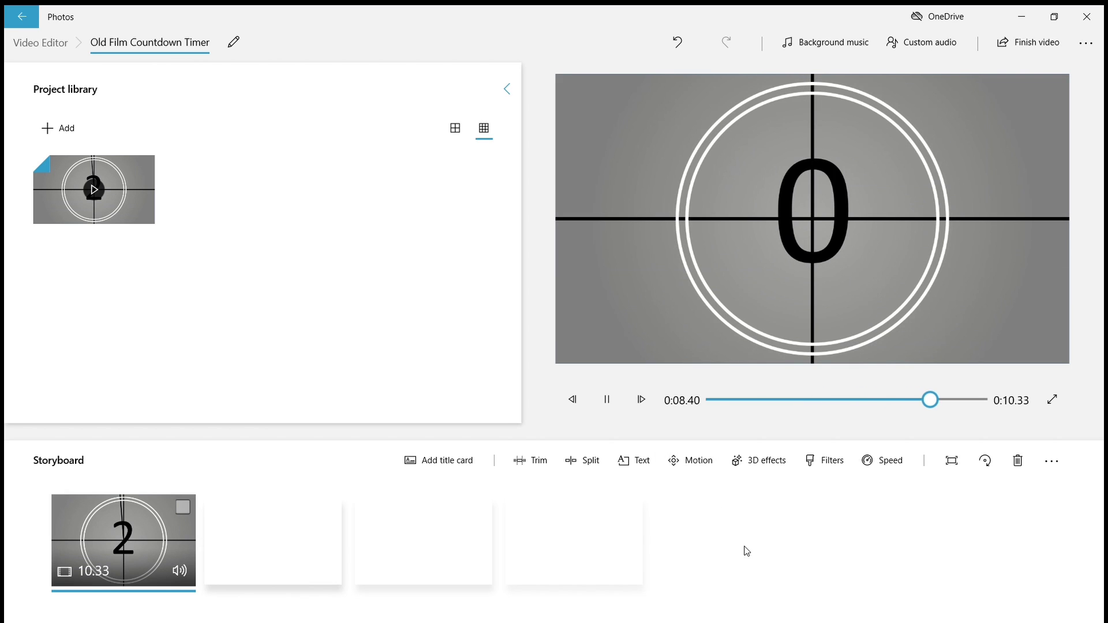
click(1036, 44)
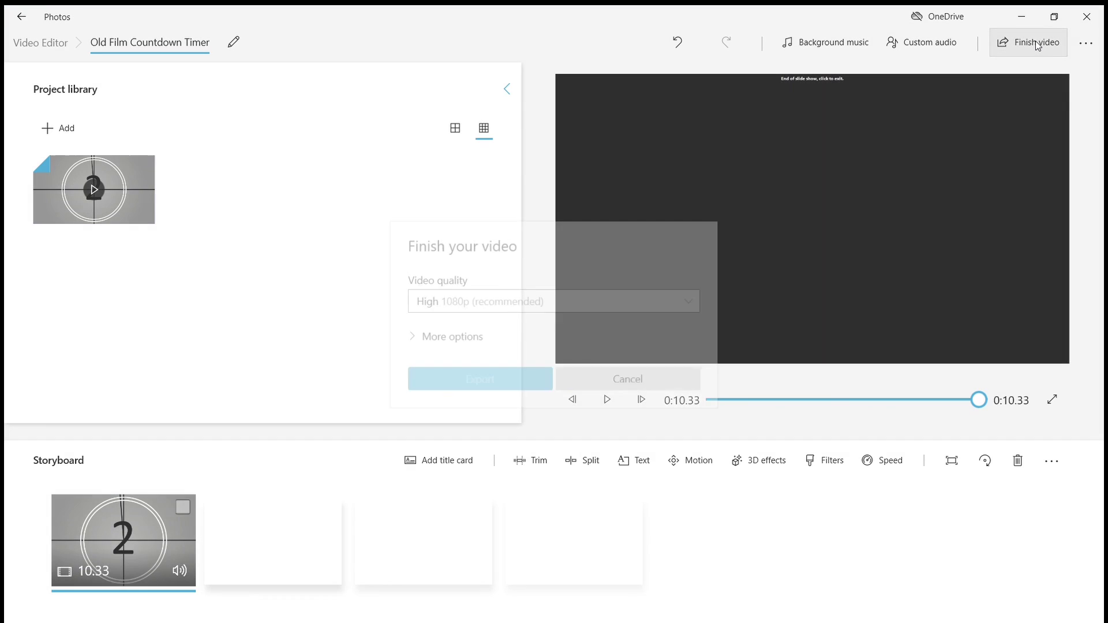
click(507, 375)
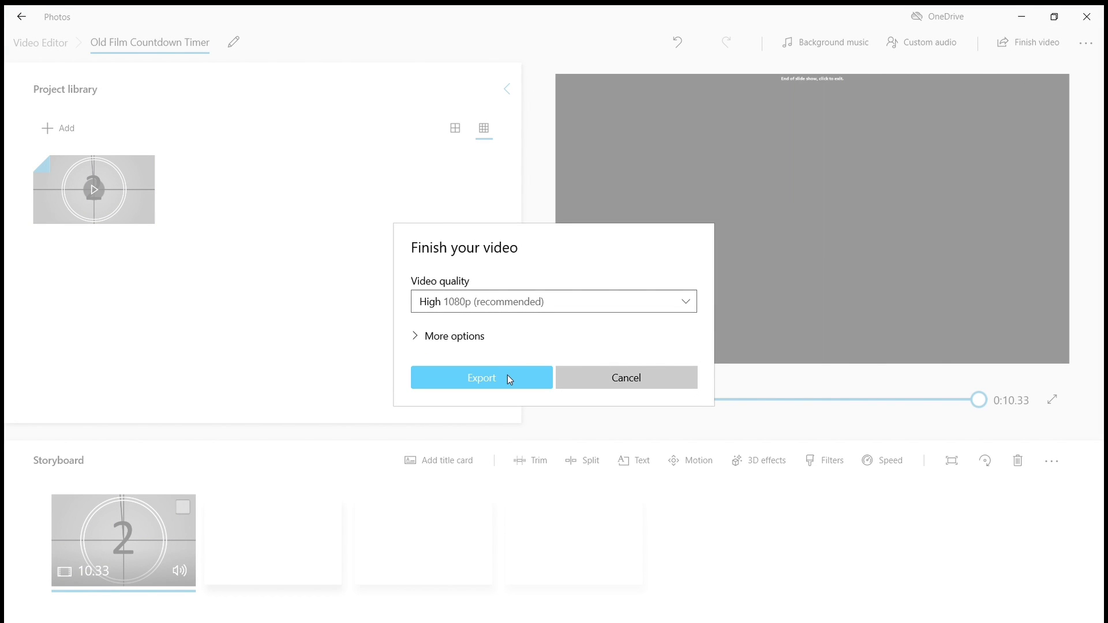